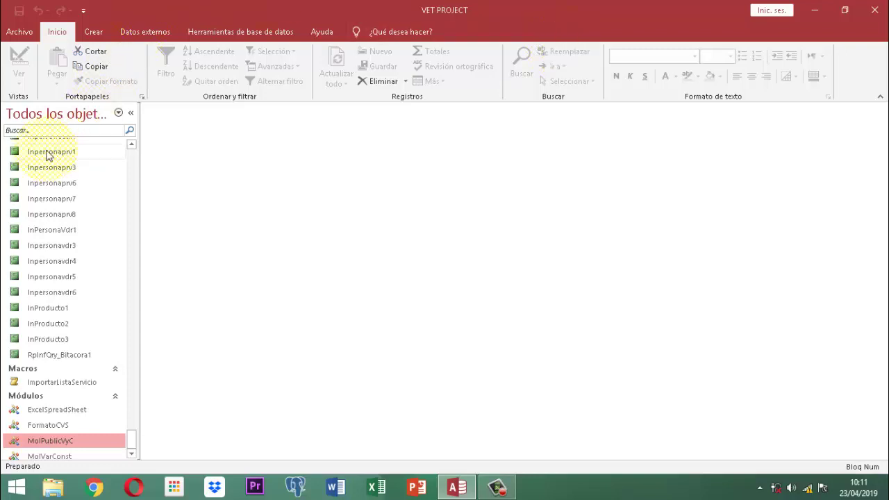
# Step: Filter the database objects by "mascota", view the FmIgMmascota_historia form and close it
pyautogui.click(56, 131)
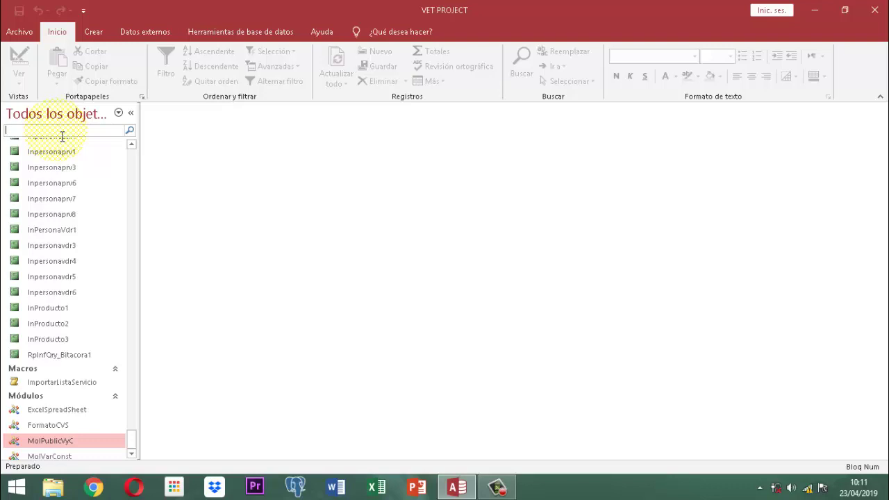
pyautogui.write('m')
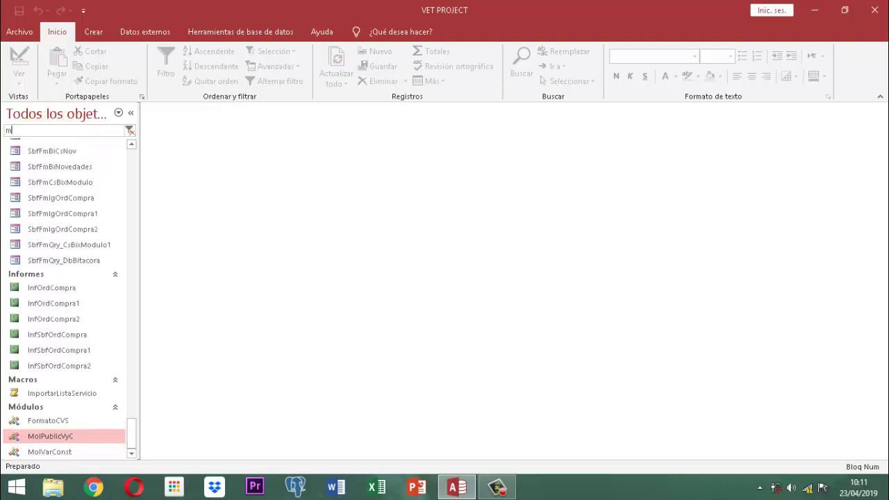
pyautogui.write('ascota')
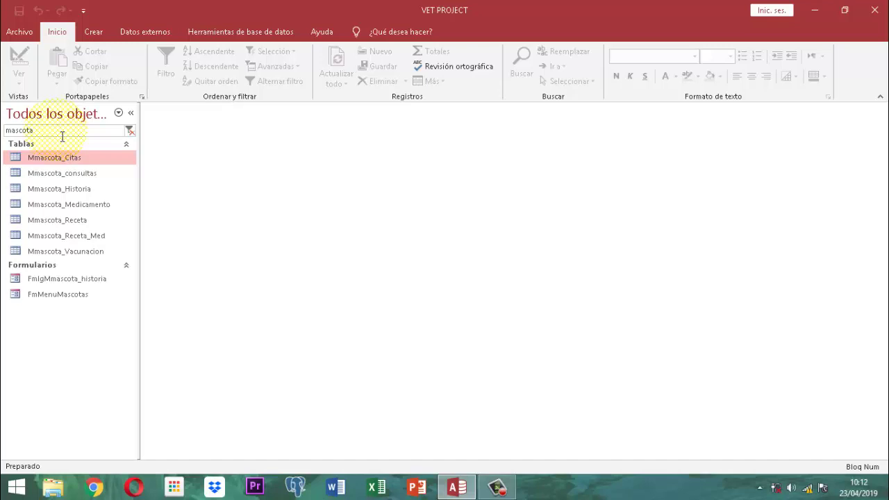
pyautogui.doubleClick(50, 280)
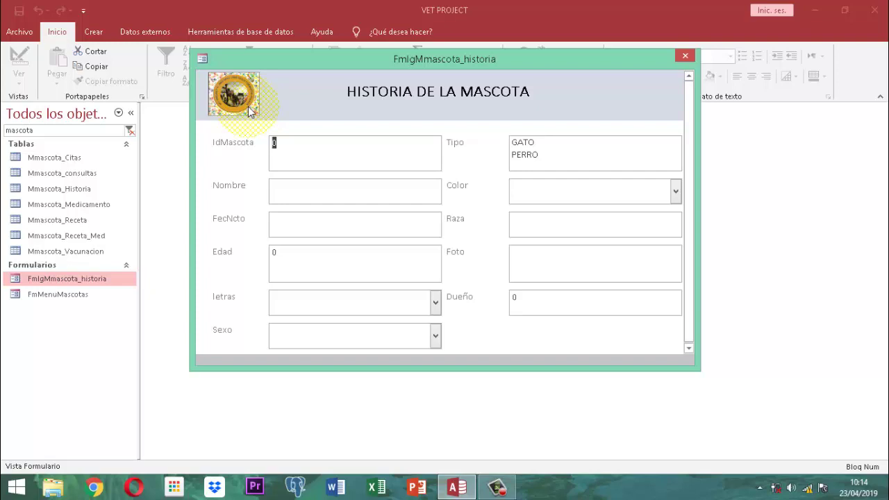
pyautogui.click(685, 57)
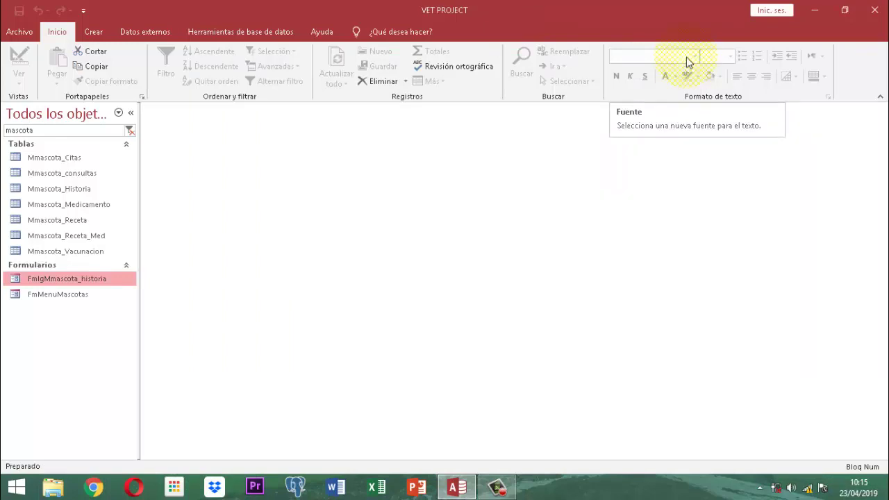
# Step: Filter the database objects by "fmig" and open the FmIgMpPersonas form in Design view
pyautogui.click(49, 131)
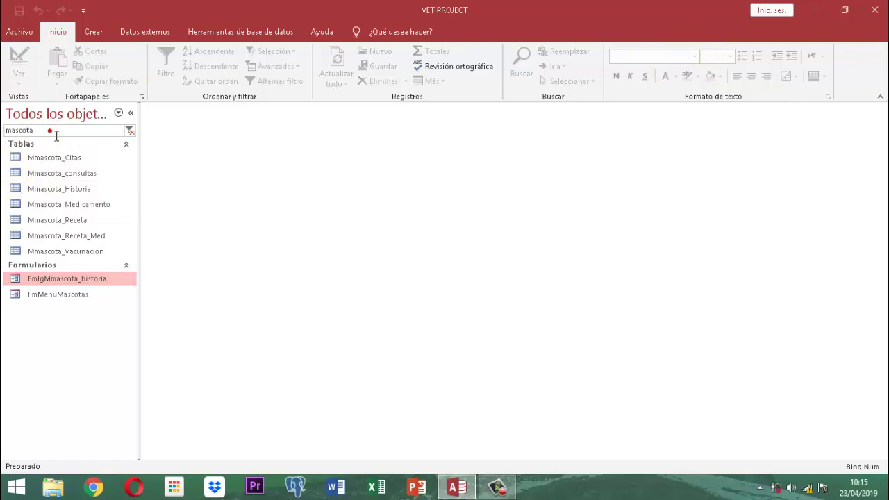
pyautogui.moveTo(56, 136); pyautogui.dragTo(2, 137)
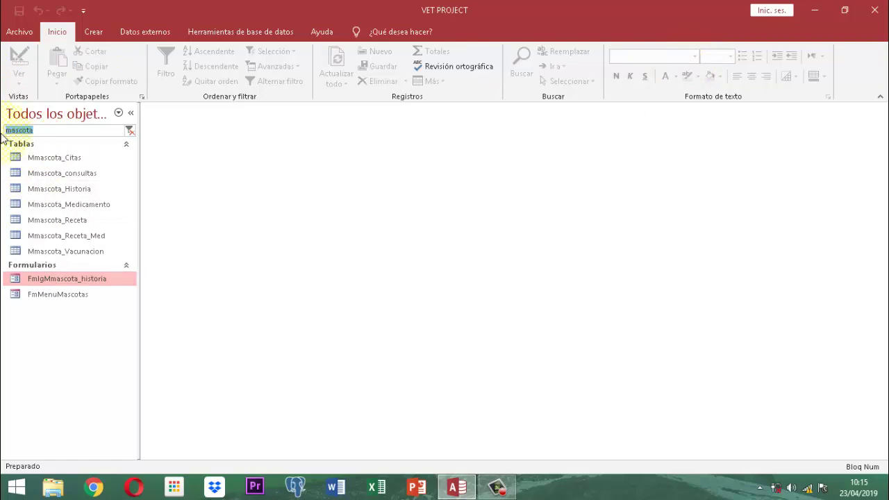
pyautogui.write('fmlg')
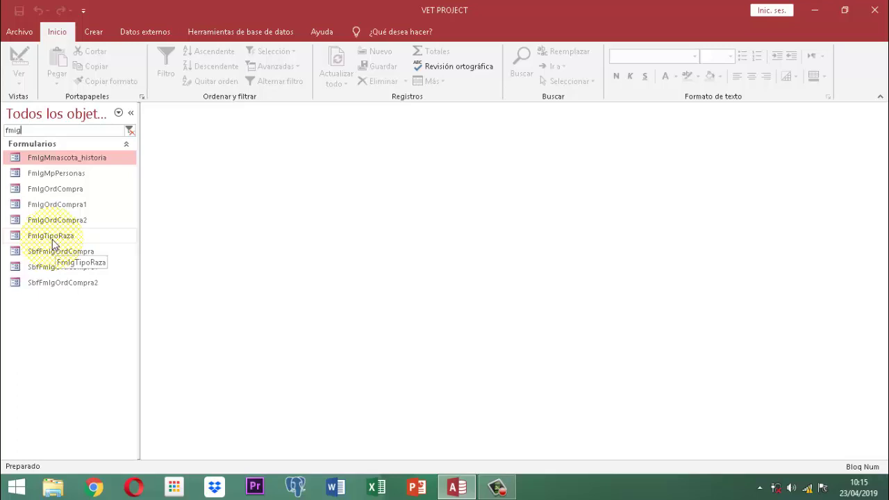
pyautogui.click(58, 175)
pyautogui.rightClick(58, 175)
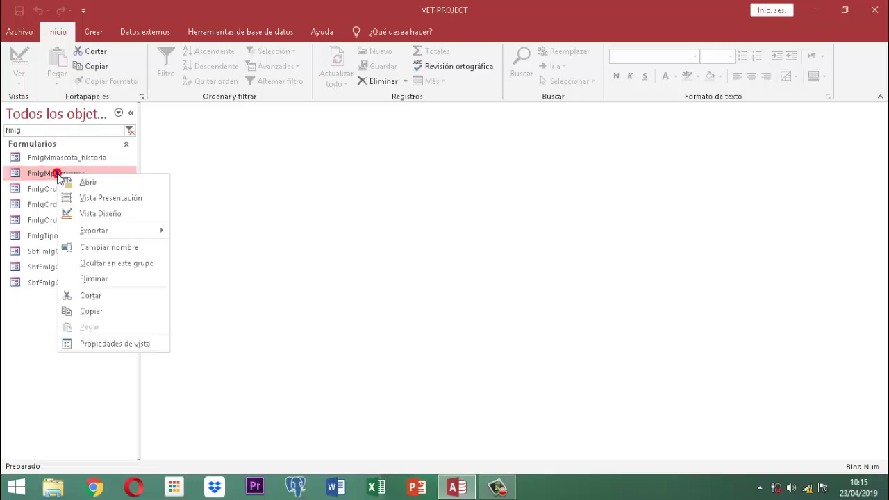
pyautogui.click(109, 214)
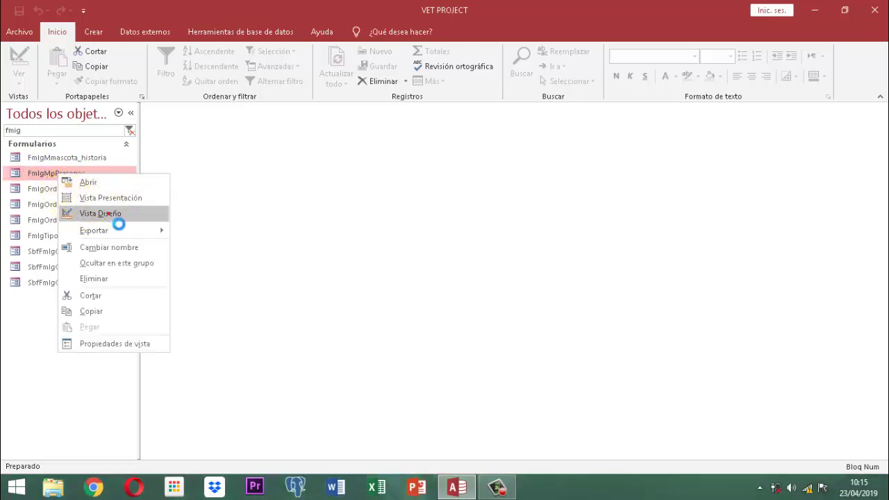
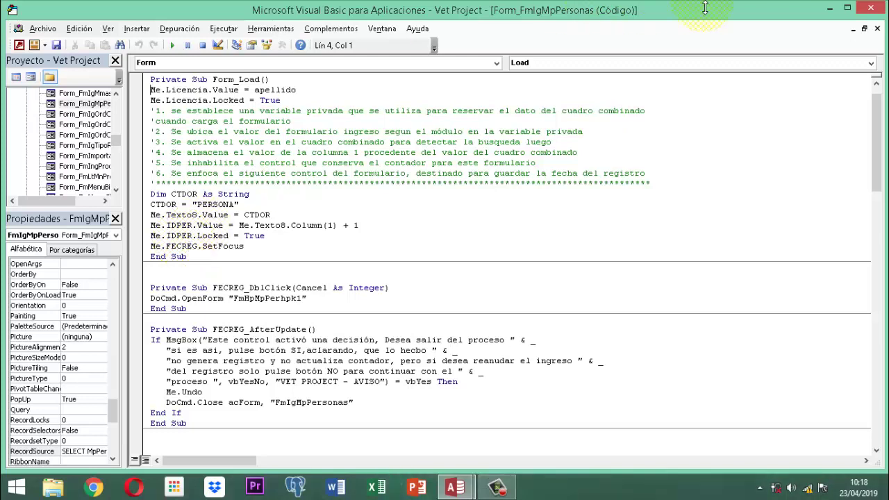
# Step: Close the VBA code and property sheet of FmIgMpPersonas, and close the form without saving changes
pyautogui.click(874, 8)
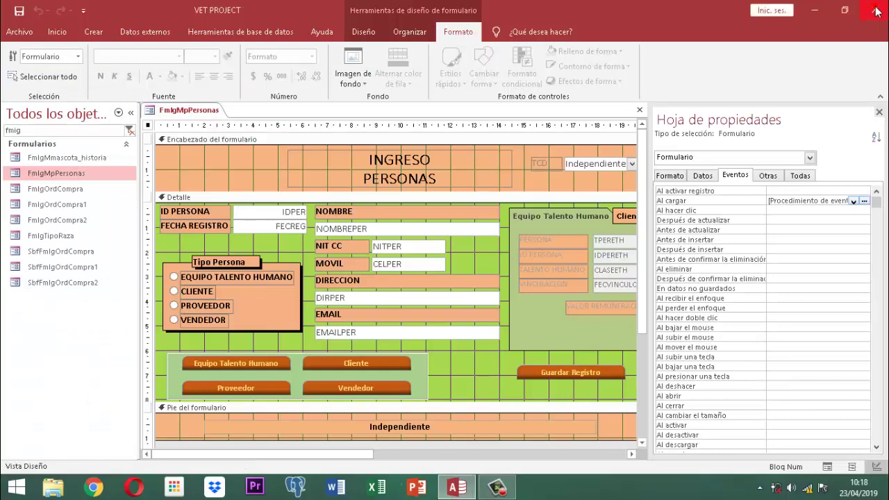
pyautogui.click(878, 114)
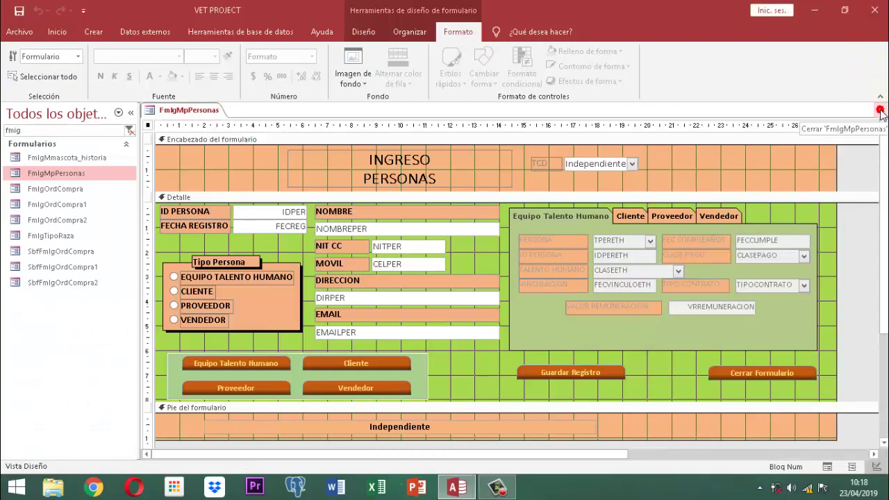
pyautogui.rightClick(189, 111)
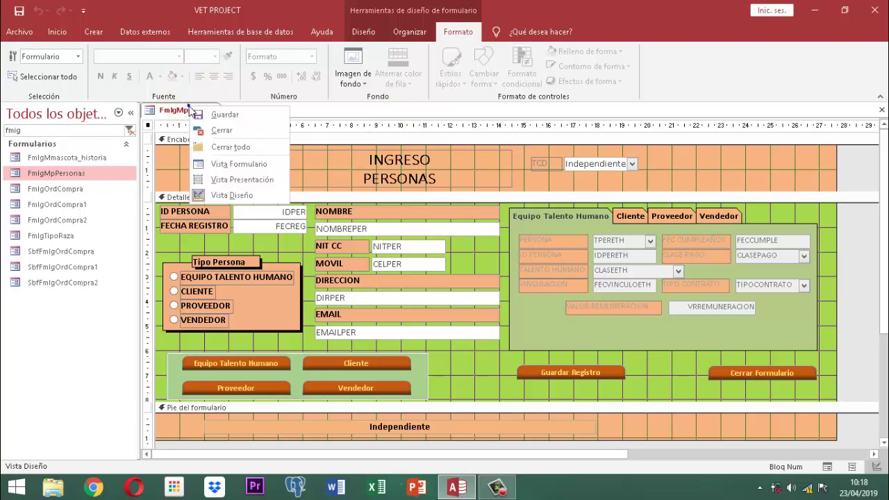
pyautogui.click(216, 131)
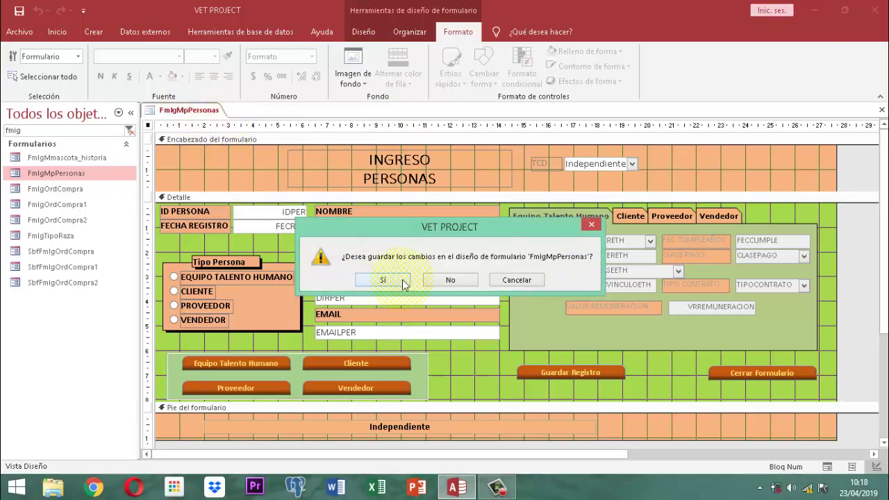
pyautogui.click(451, 285)
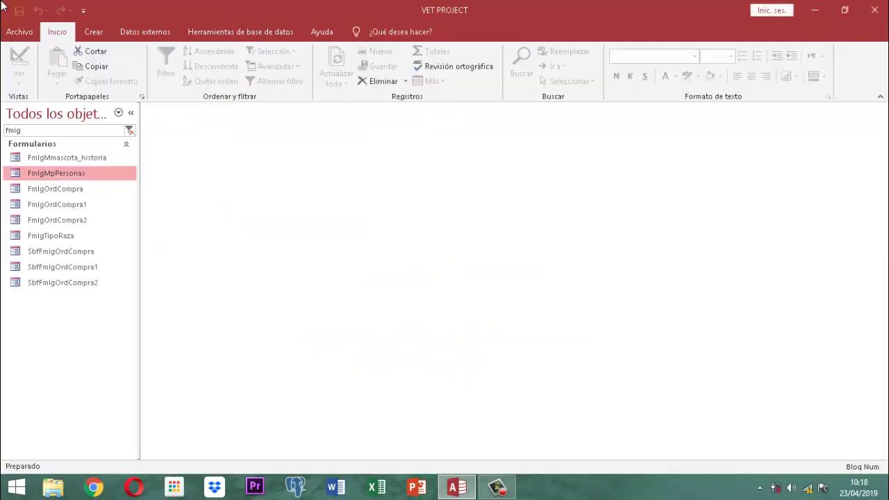
# Step: Filter the database objects by "mascota" and open the Mmascota_Historia table in Design view
pyautogui.click(43, 131)
pyautogui.moveTo(22, 131); pyautogui.dragTo(4, 129)
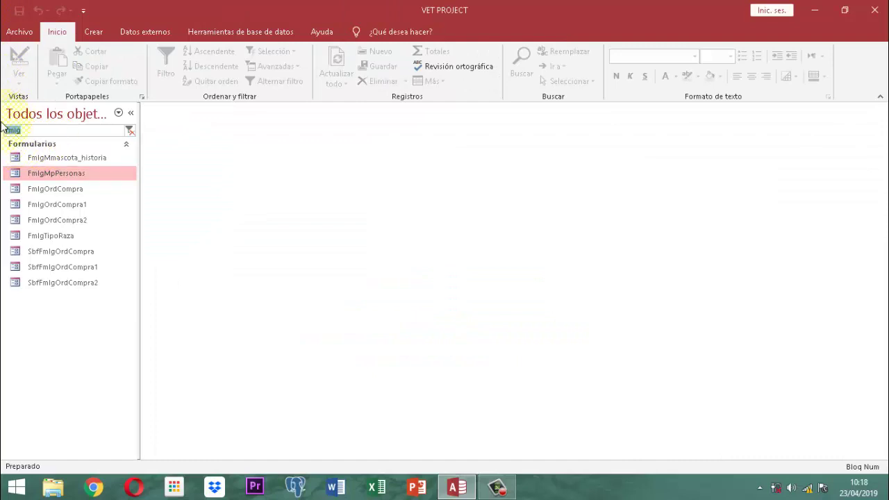
pyautogui.write('mascota')
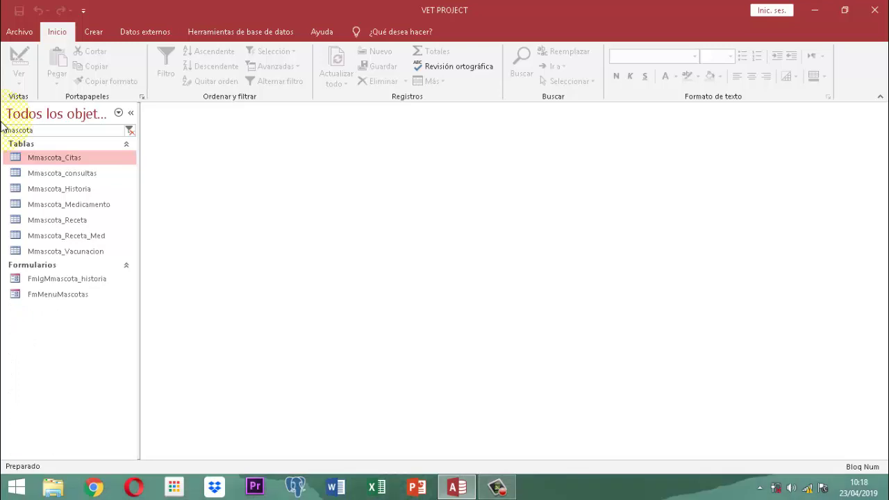
pyautogui.click(70, 189)
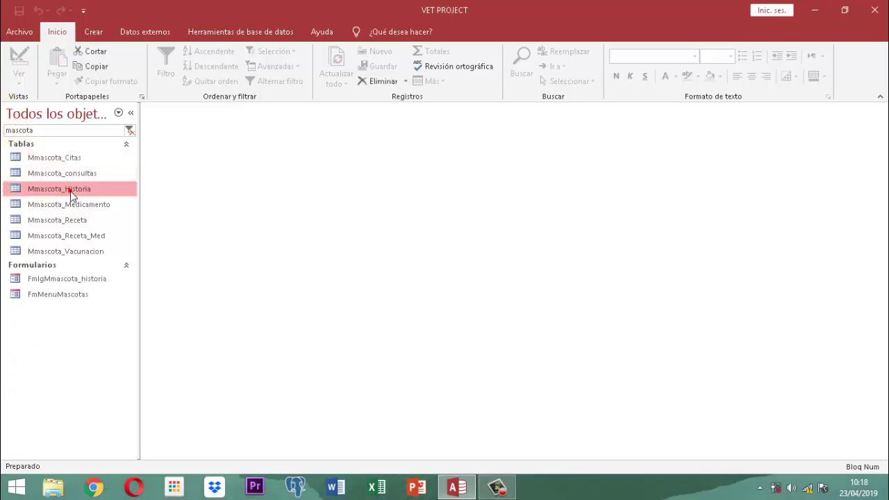
pyautogui.rightClick(69, 189)
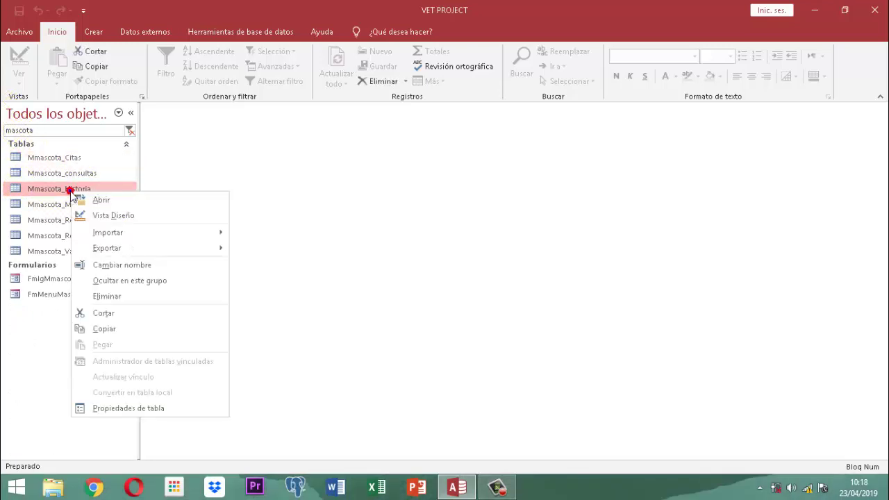
pyautogui.click(118, 216)
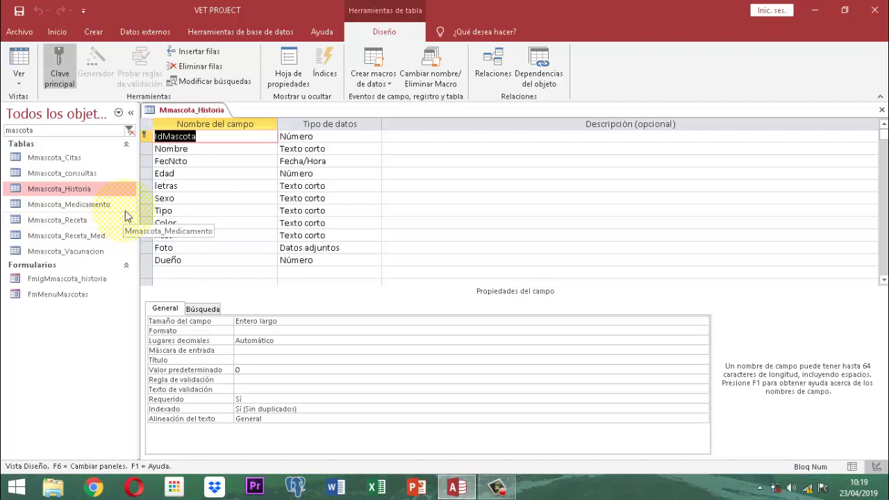
# Step: Add a FecReg field of type Fecha/Hora to the table and move it directly below IdMascota
pyautogui.click(176, 277)
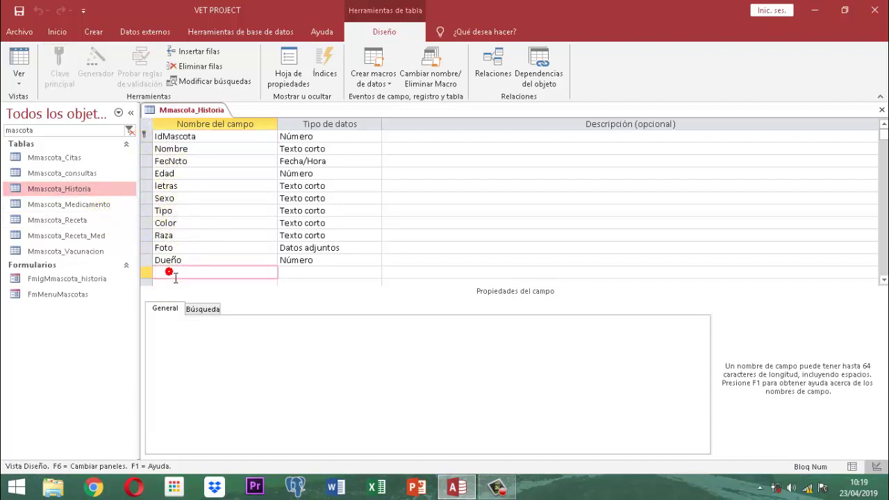
pyautogui.write('FecReg')
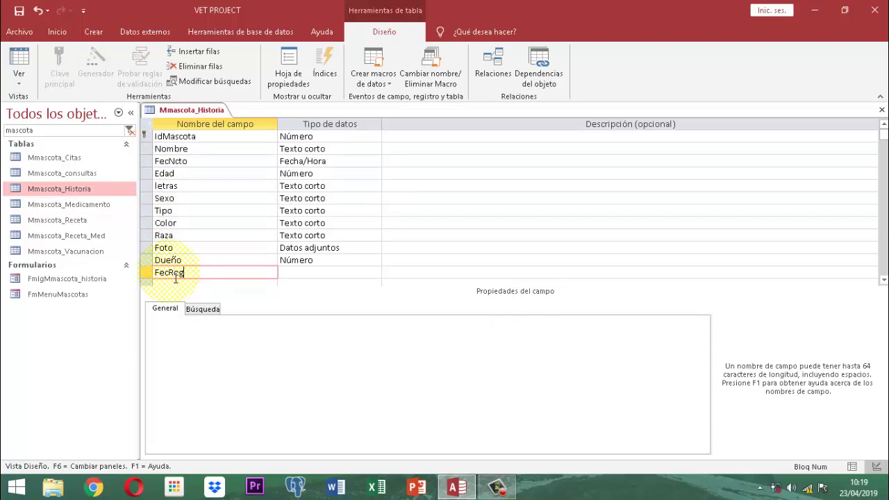
pyautogui.press('Tab')
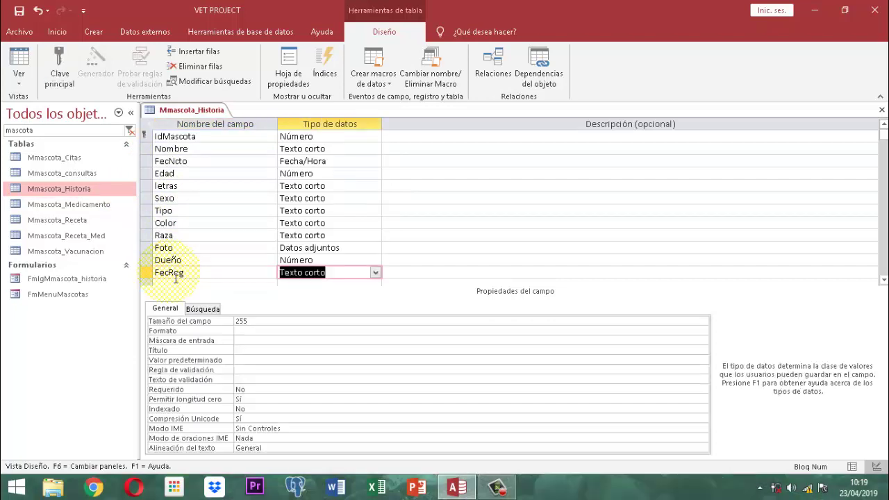
pyautogui.write('f')
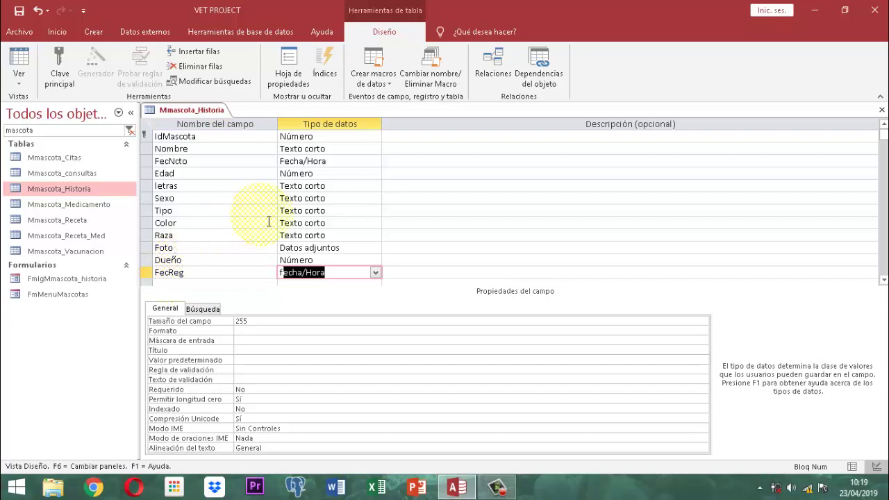
pyautogui.click(403, 208)
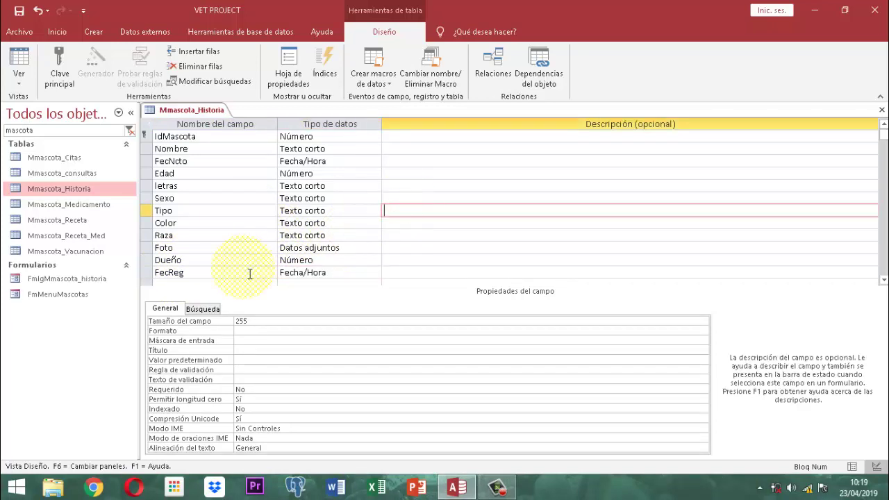
pyautogui.click(146, 273)
pyautogui.moveTo(147, 273); pyautogui.dragTo(154, 153)
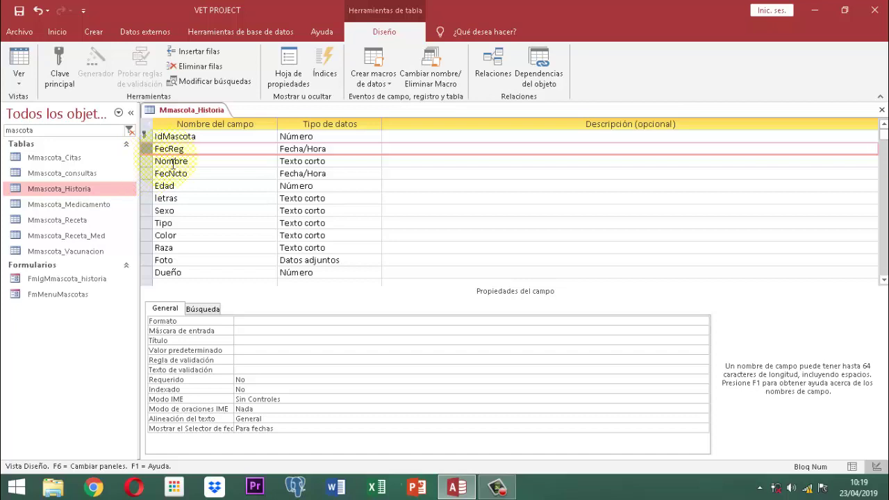
# Step: Save the design of the Mmascota_Historia table and close it
pyautogui.rightClick(196, 112)
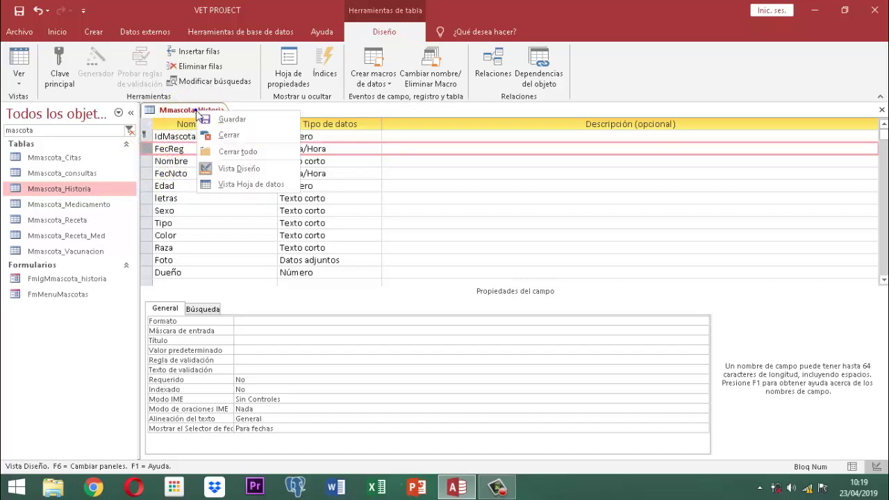
pyautogui.click(230, 119)
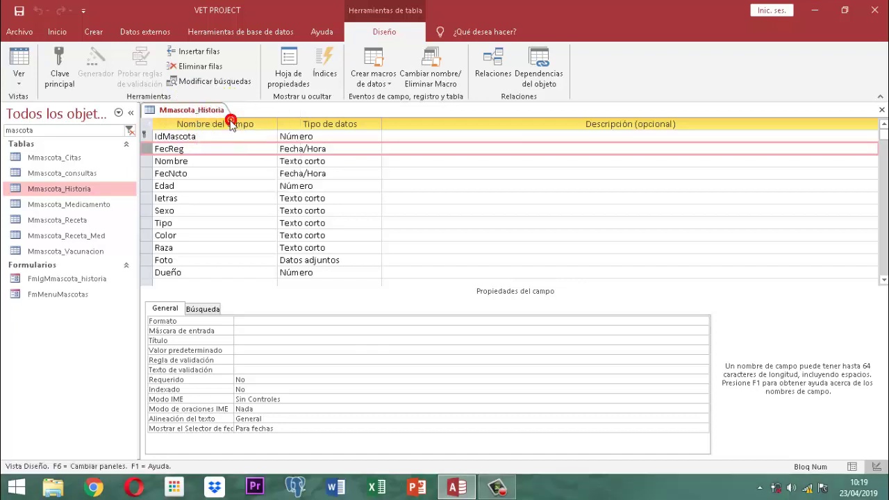
pyautogui.rightClick(202, 113)
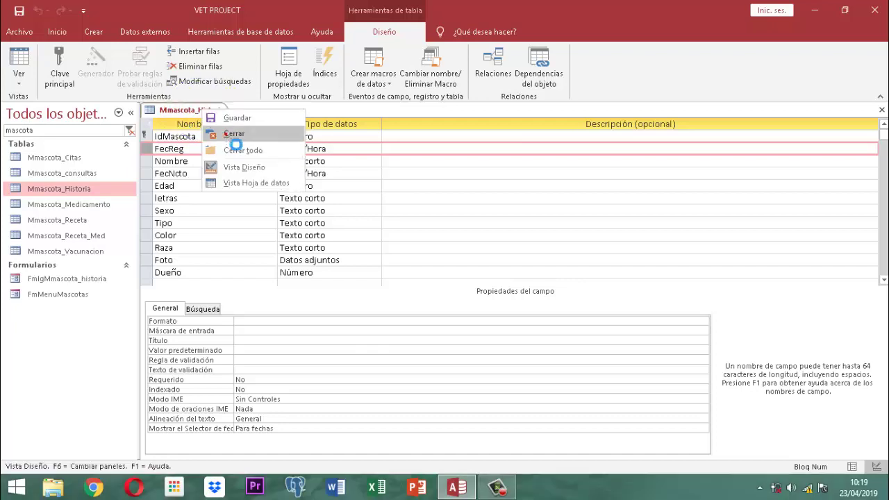
pyautogui.click(226, 134)
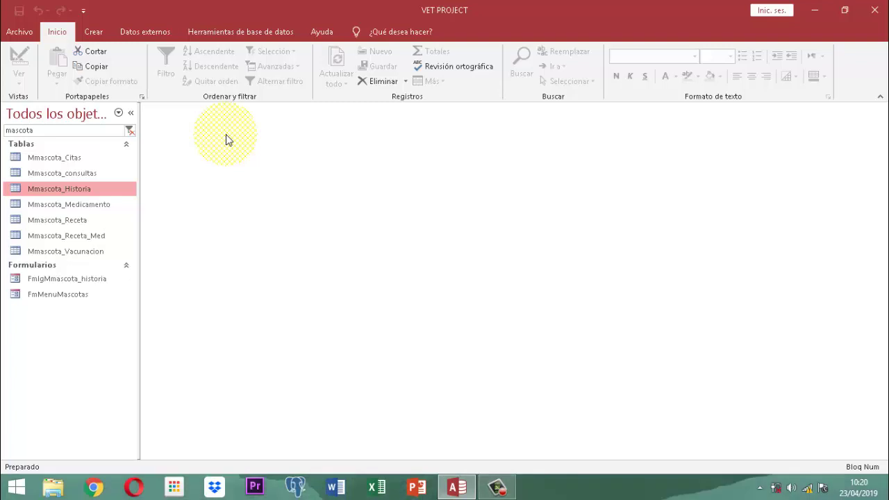
# Step: Open the FmIgMmascota_historia form in Design view
pyautogui.click(61, 280)
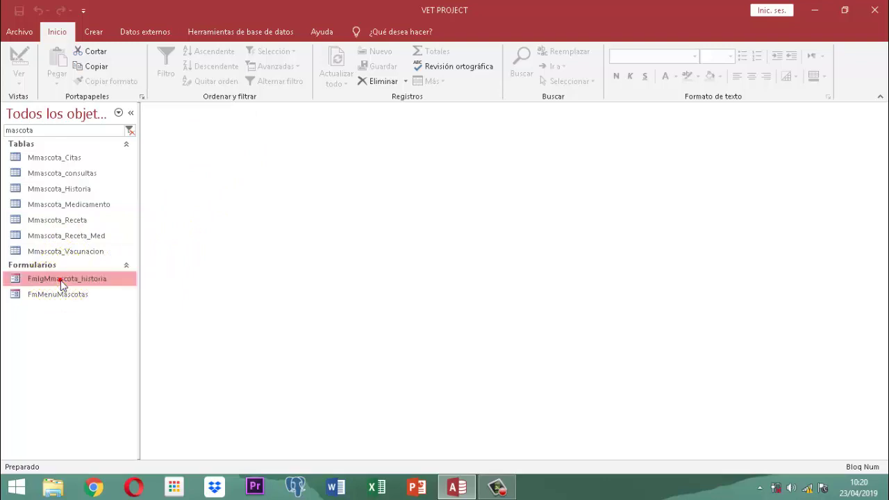
pyautogui.click(60, 280)
pyautogui.rightClick(60, 280)
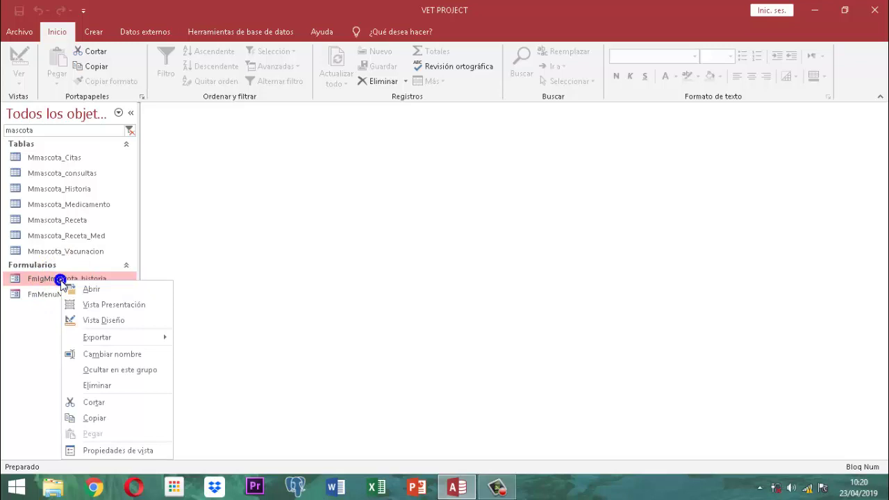
pyautogui.click(111, 322)
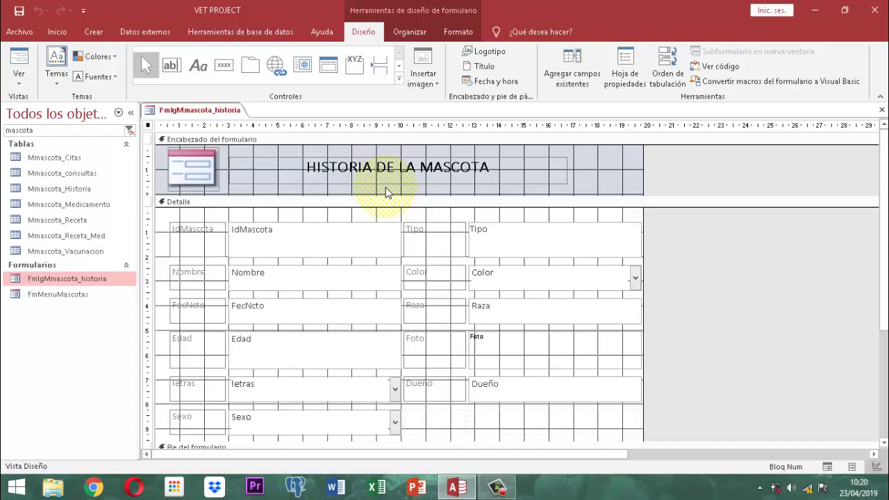
# Step: Place a combo box below the title in the form header and have it look up its values in a table or query
pyautogui.click(400, 80)
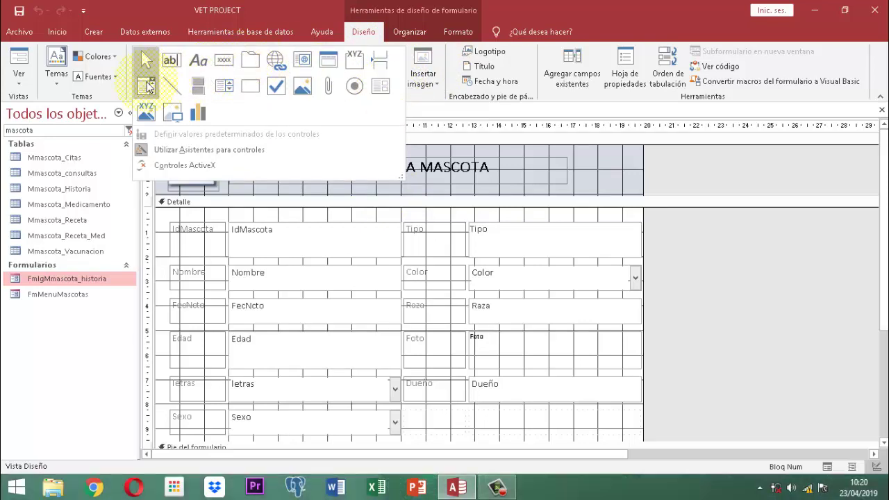
pyautogui.click(146, 86)
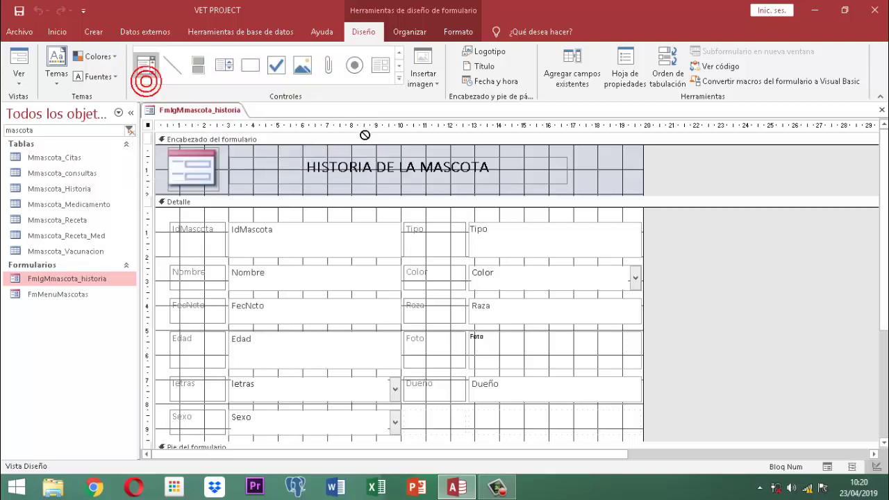
pyautogui.click(401, 181)
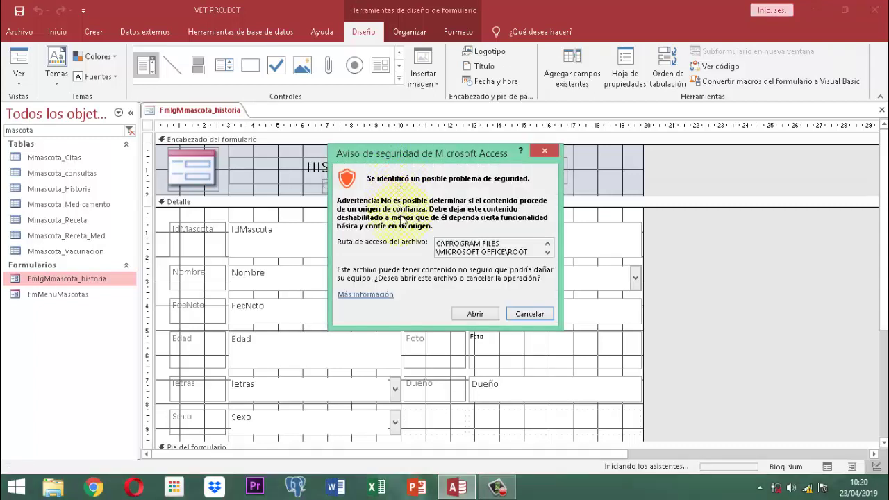
pyautogui.click(475, 314)
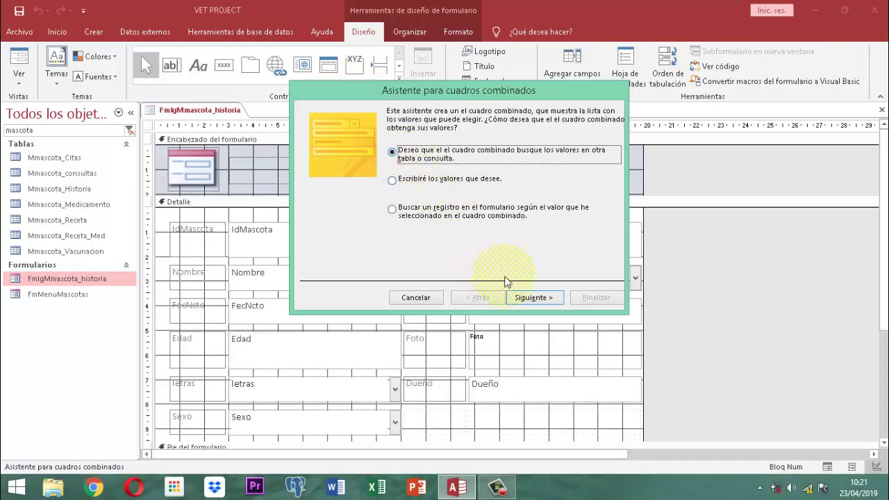
pyautogui.click(526, 298)
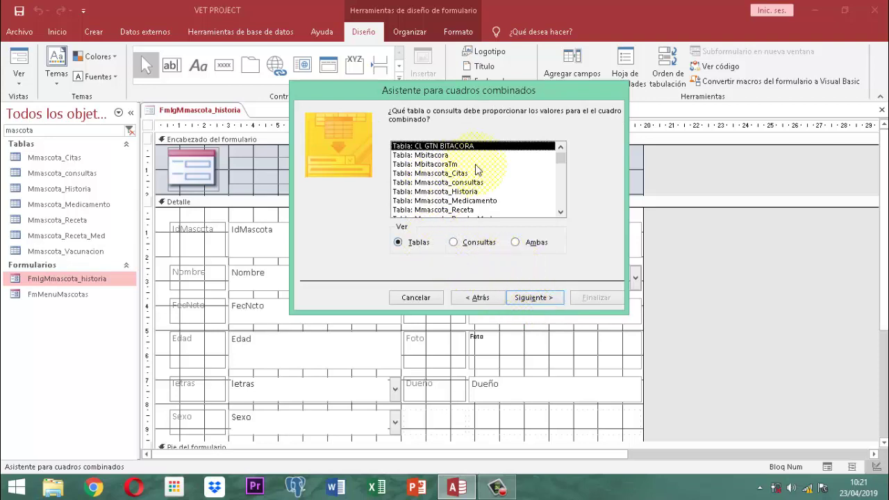
# Step: Use the TipoContador table as the combo box source and include both its TIPO and NUMERO fields
pyautogui.click(560, 214)
pyautogui.click(560, 213)
pyautogui.click(560, 213)
pyautogui.click(561, 213)
pyautogui.click(560, 213)
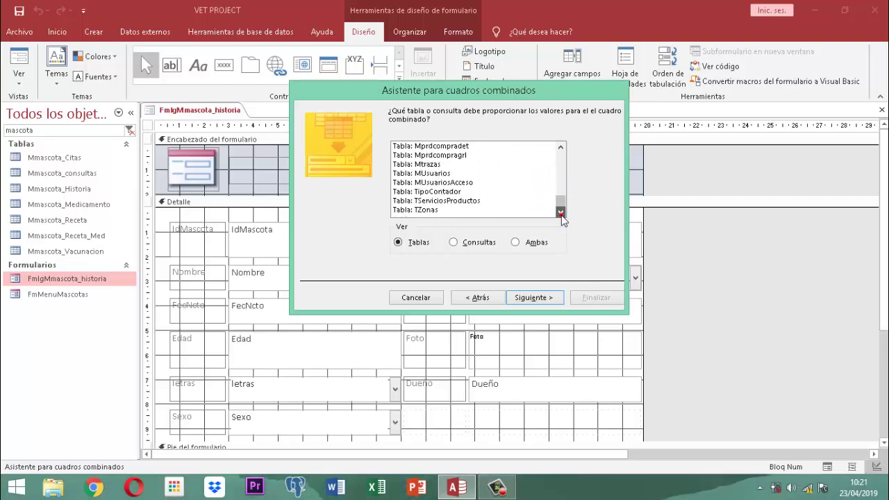
pyautogui.click(430, 192)
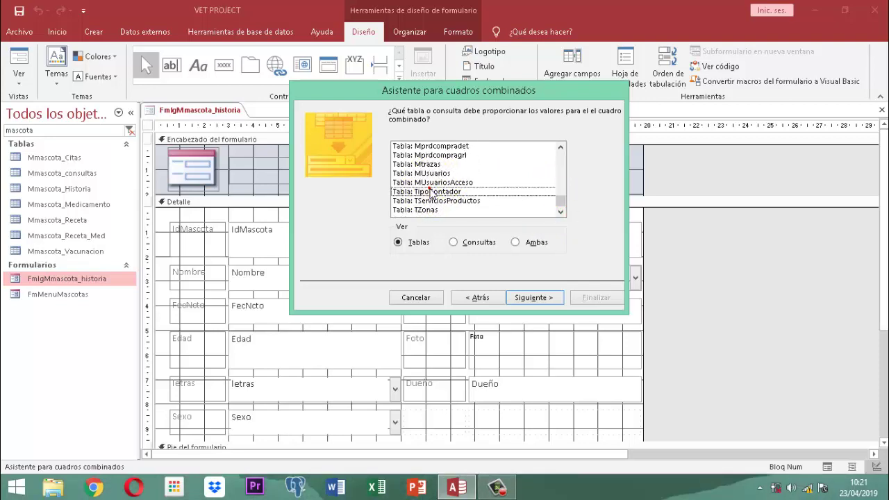
pyautogui.click(530, 297)
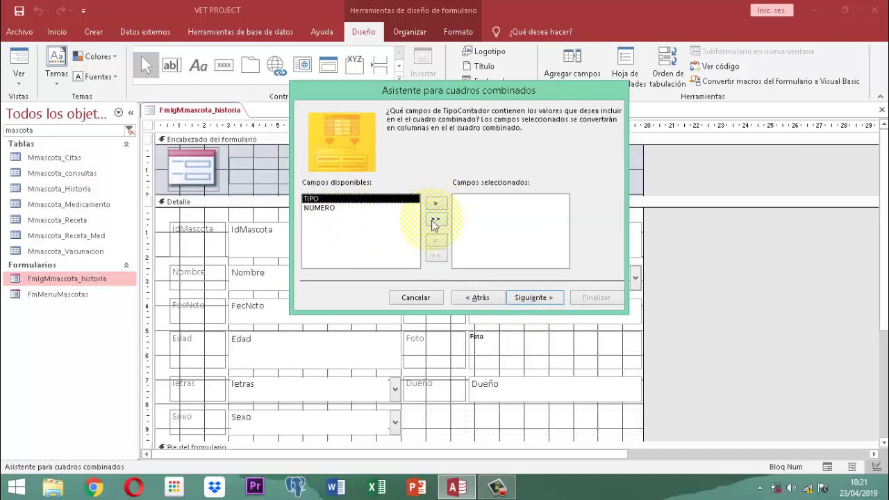
pyautogui.click(435, 219)
pyautogui.click(521, 297)
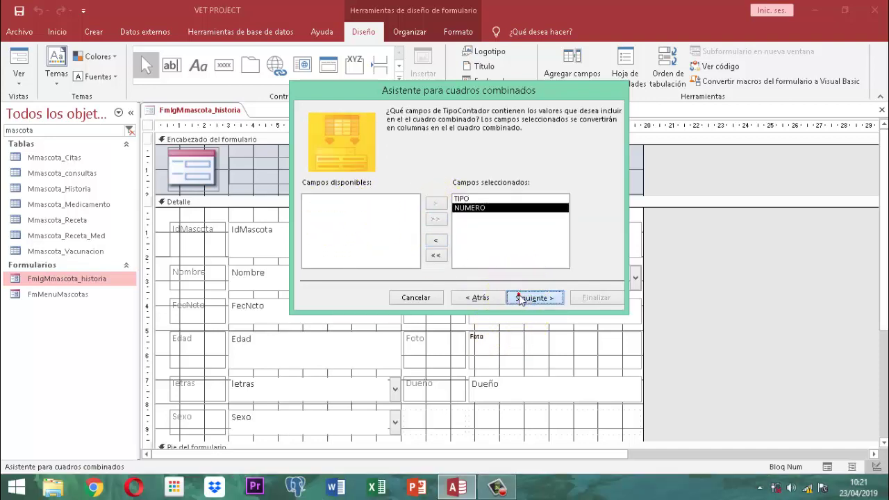
pyautogui.click(523, 298)
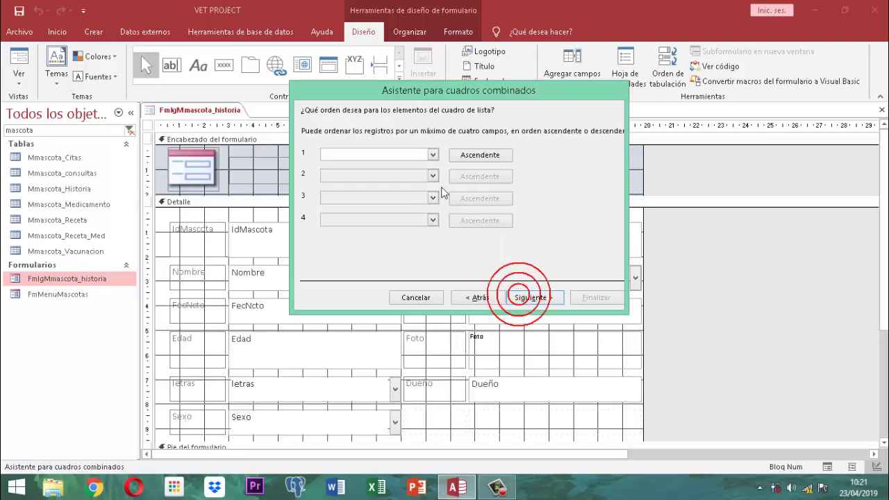
# Step: Leave the list unsorted, show the key column, and keep TIPO as the value remembered for later use
pyautogui.click(524, 298)
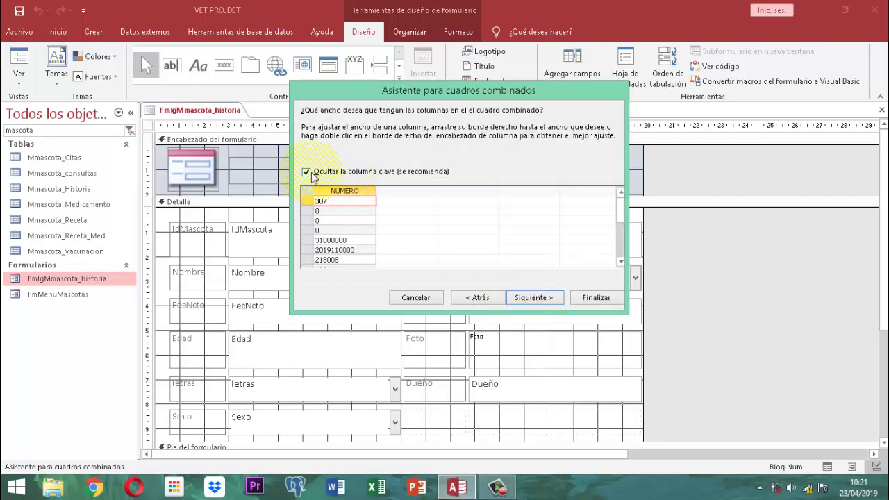
pyautogui.click(306, 173)
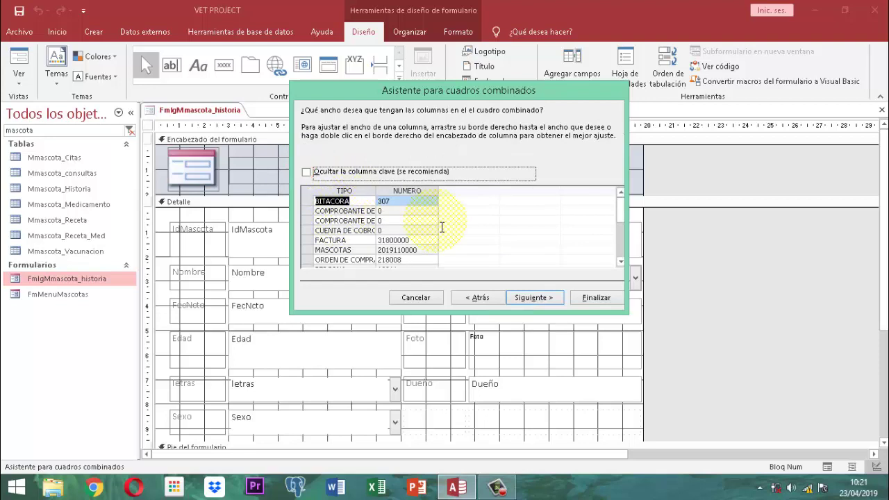
pyautogui.click(524, 299)
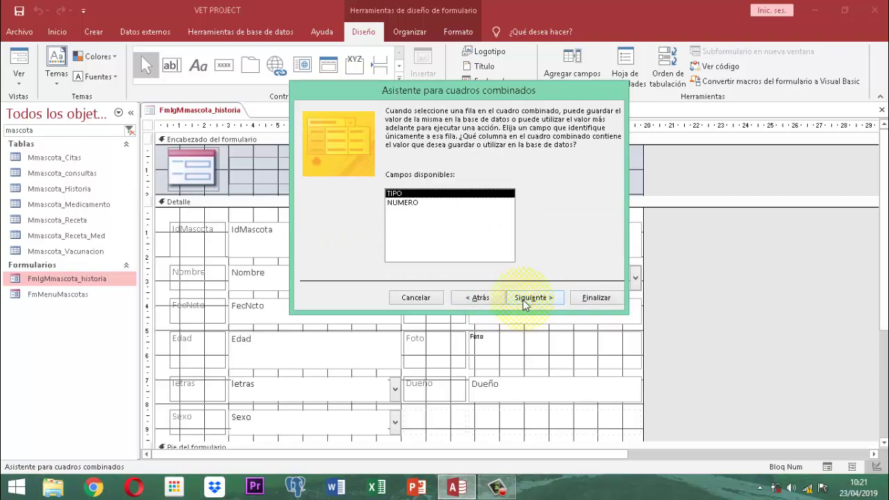
pyautogui.click(524, 303)
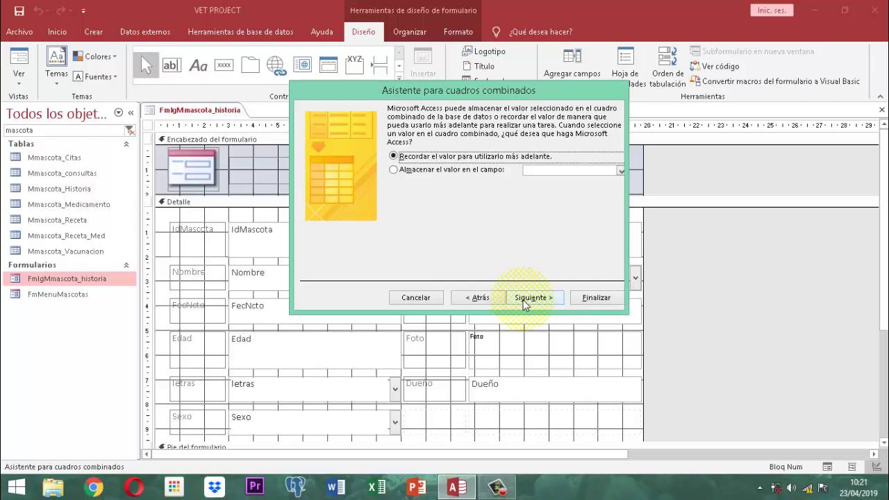
pyautogui.click(532, 297)
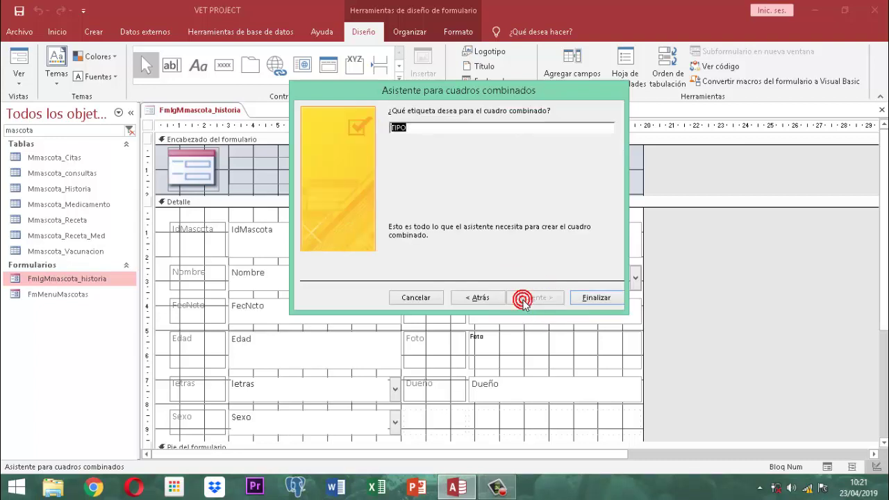
# Step: Label the combo box TIPOCTDOR and finish the wizard
pyautogui.click(427, 132)
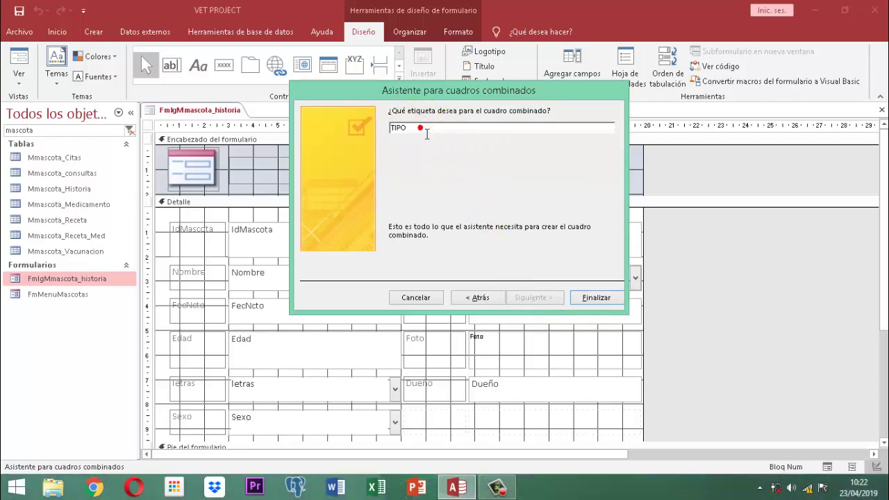
pyautogui.press('capslock')
pyautogui.write('CTDOR')
pyautogui.click(596, 297)
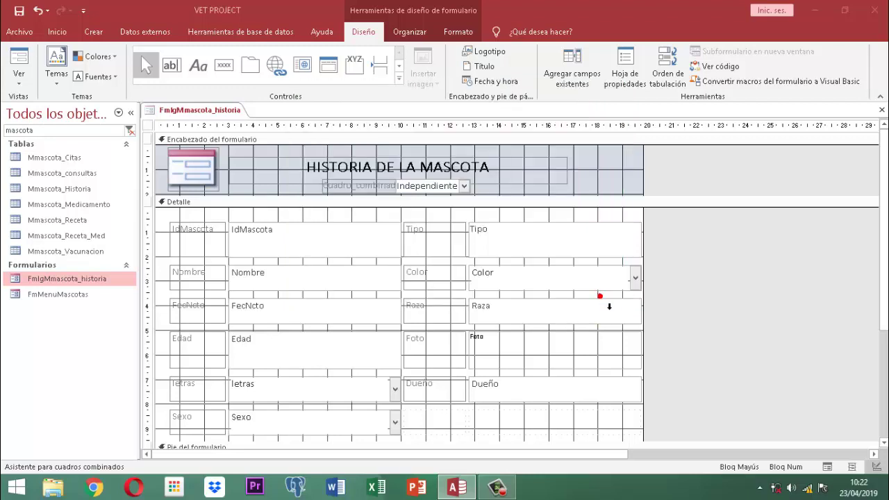
pyautogui.click(594, 172)
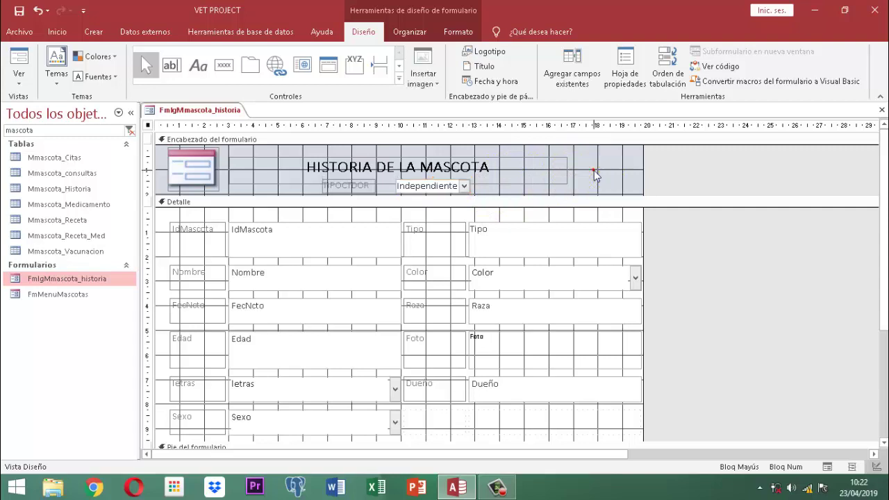
# Step: Rename the new header combo box cmbCtdorMascota in its properties
pyautogui.click(425, 186)
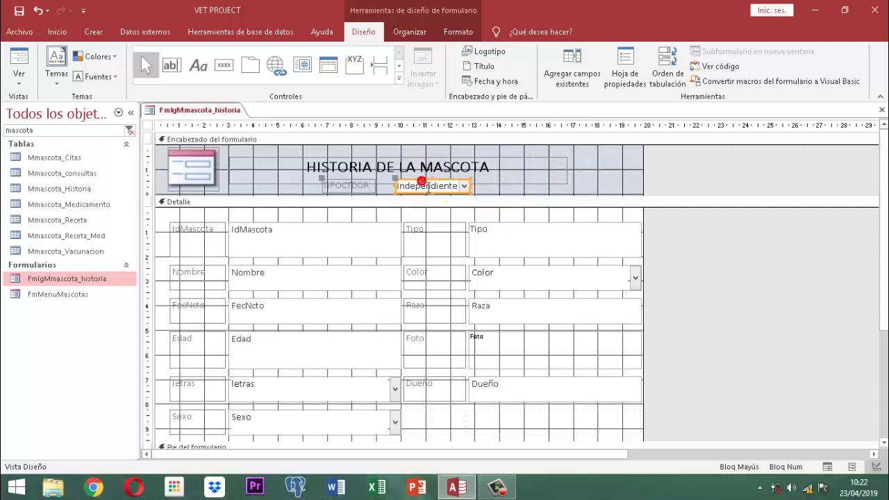
pyautogui.click(458, 32)
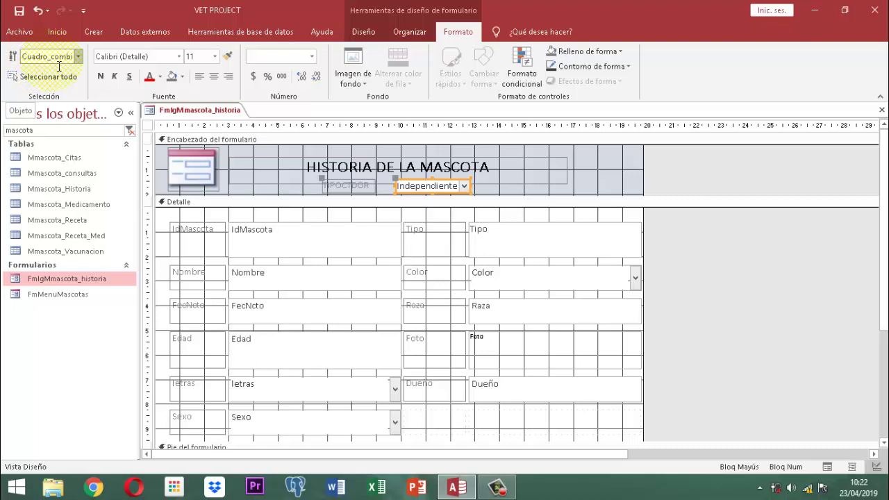
pyautogui.click(361, 32)
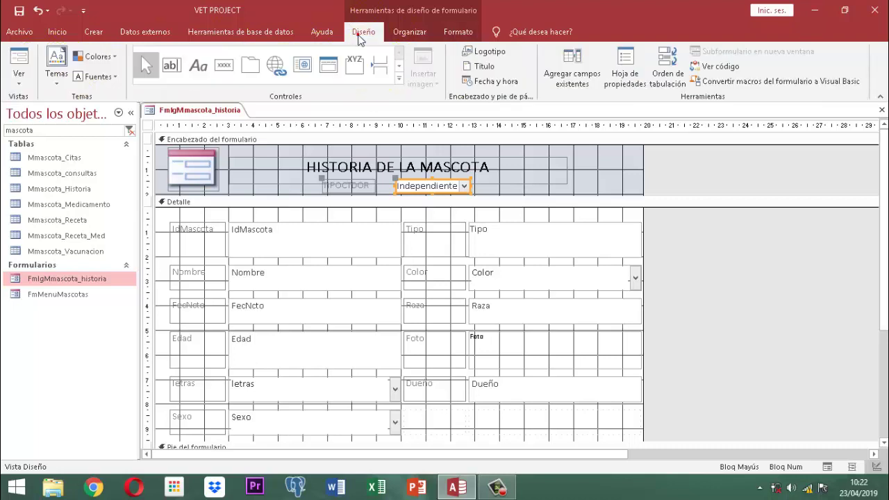
pyautogui.click(614, 66)
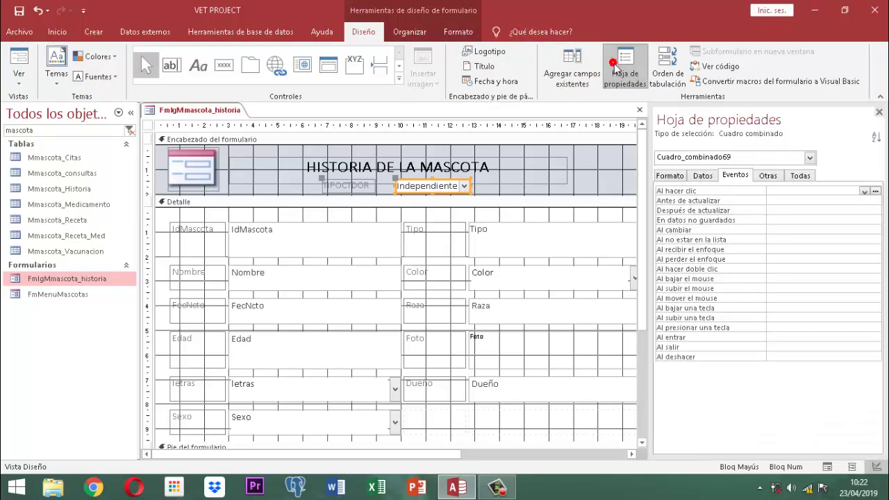
pyautogui.click(767, 175)
pyautogui.click(862, 192)
pyautogui.doubleClick(859, 190)
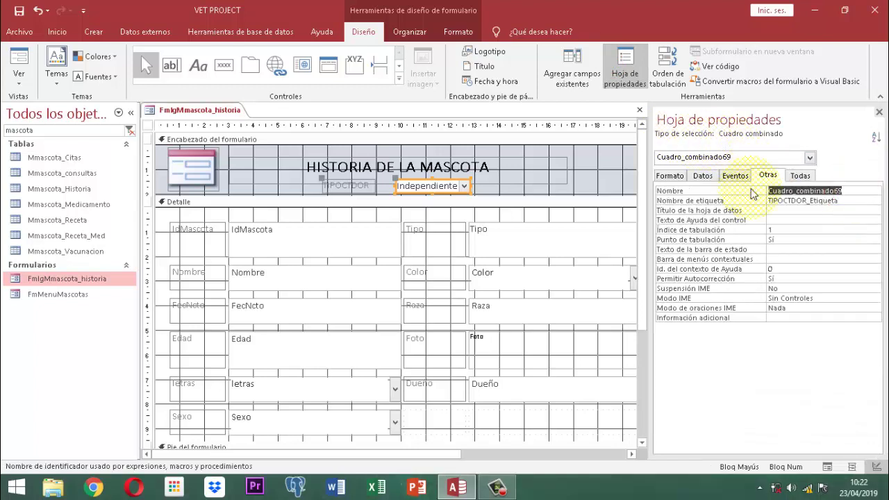
pyautogui.press('capslock')
pyautogui.write('cmb')
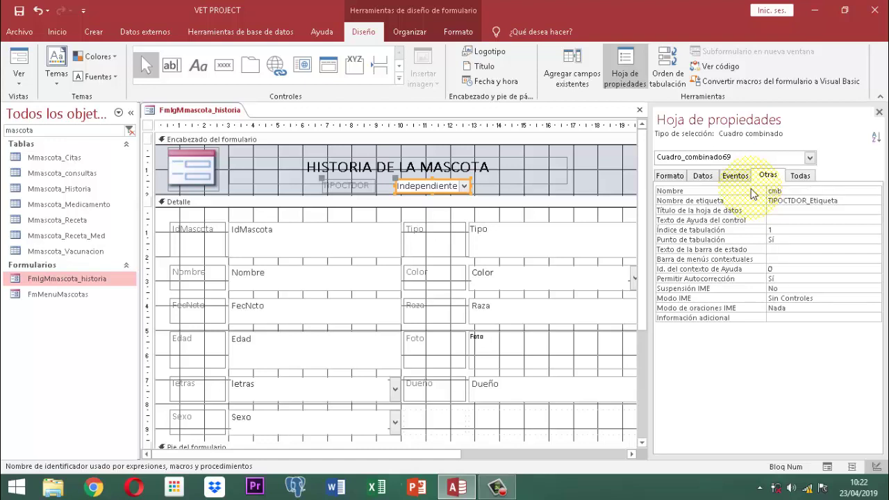
pyautogui.write('CtdorMascota')
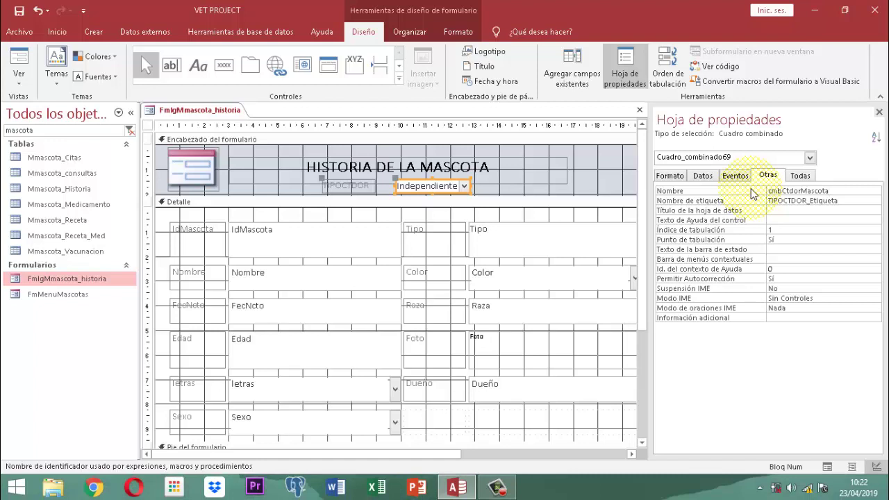
pyautogui.click(879, 114)
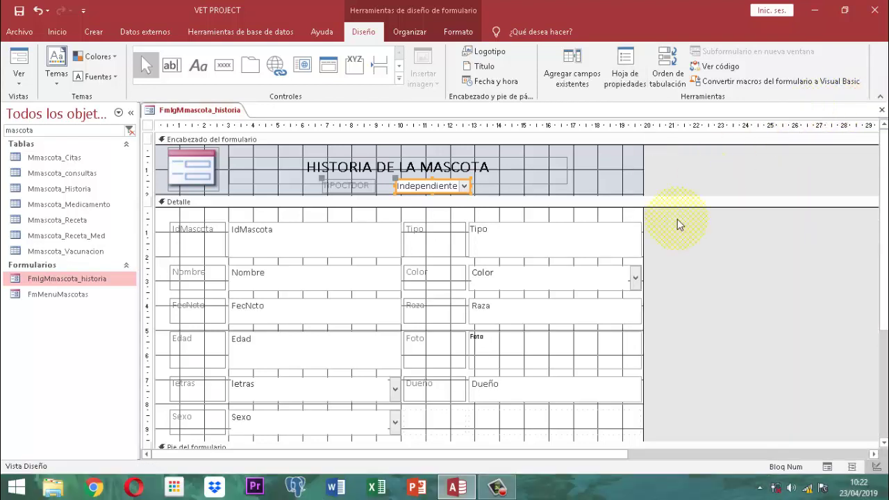
# Step: Narrow the form's title label to about 3 cm to free space in the header
pyautogui.click(487, 183)
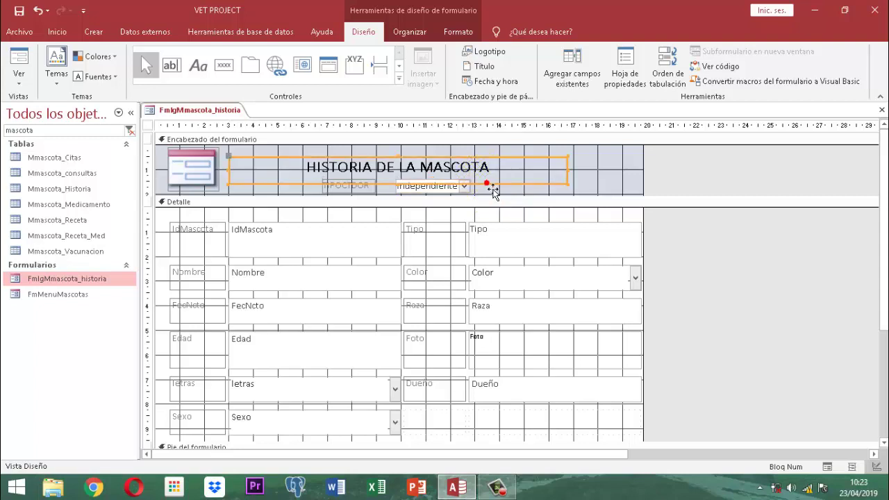
pyautogui.click(566, 169)
pyautogui.moveTo(568, 171); pyautogui.dragTo(303, 160)
# Step: Move the TIPOCTDOR label and its combo box up level with the title and about 4 cm to the right
pyautogui.click(375, 185)
pyautogui.click(375, 186)
pyautogui.press('Up')
pyautogui.press('Up')
pyautogui.press('Up')
pyautogui.press('Up')
pyautogui.press('Up')
pyautogui.press('Up')
pyautogui.press('Up')
pyautogui.press('Up')
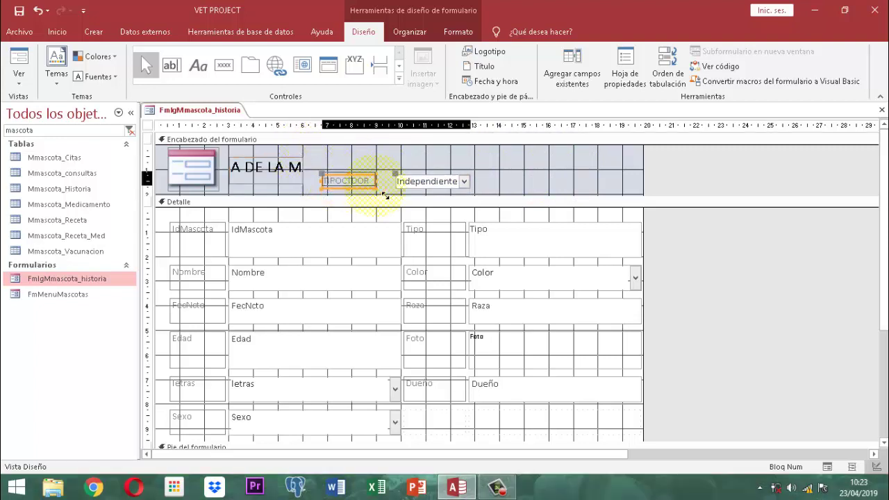
pyautogui.press('Down')
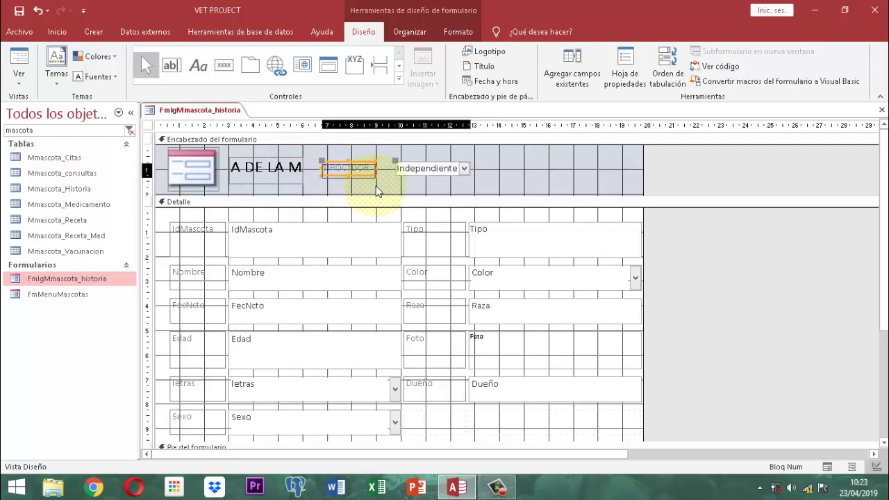
pyautogui.press('Right')
pyautogui.press('Right')
pyautogui.press('Right')
pyautogui.press('Right')
pyautogui.press('Right')
pyautogui.press('Right')
pyautogui.press('Right')
pyautogui.press('Right')
pyautogui.press('Right')
pyautogui.press('Right')
pyautogui.press('Right')
pyautogui.press('Right')
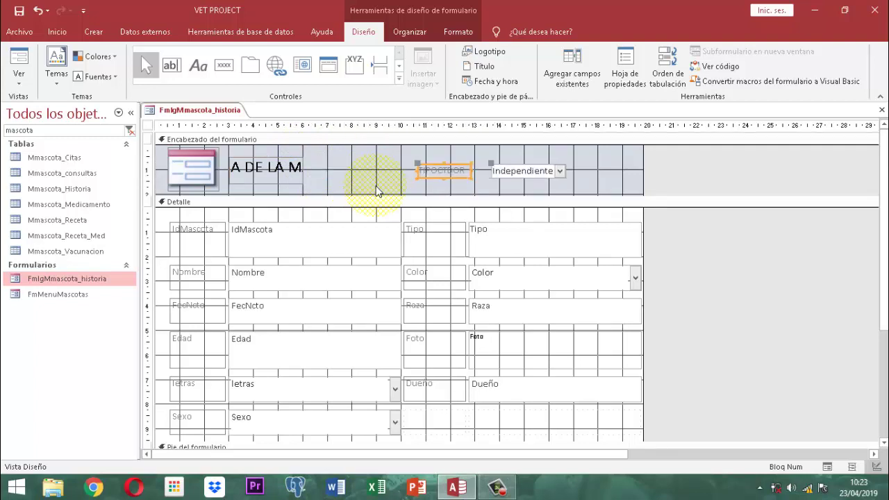
# Step: Widen the title label to about 7 cm, ending just before the TIPOCTDOR label
pyautogui.click(341, 177)
pyautogui.click(302, 179)
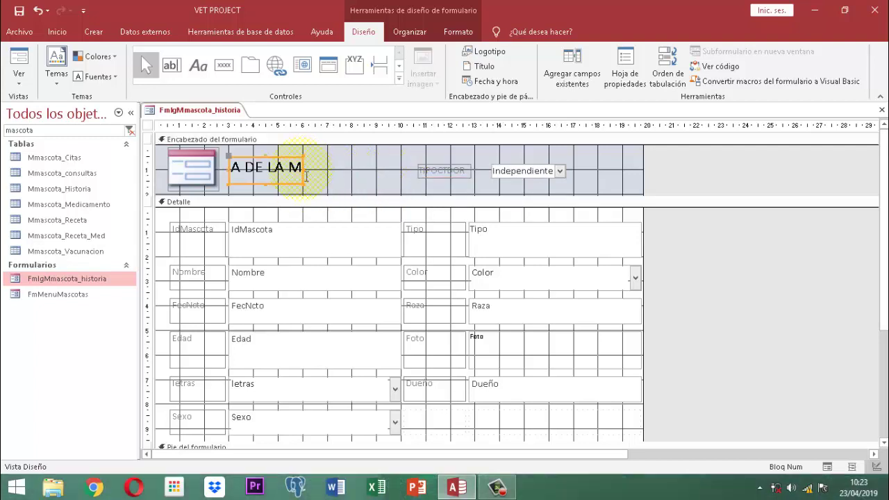
pyautogui.moveTo(314, 179); pyautogui.dragTo(410, 175)
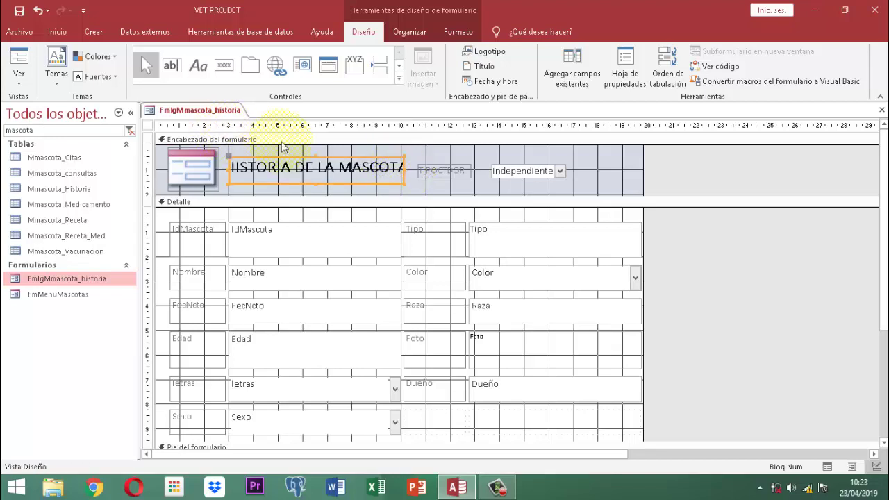
# Step: Set the Visible property of the header combo box cmbCtdorMascota to No and close its properties
pyautogui.click(516, 173)
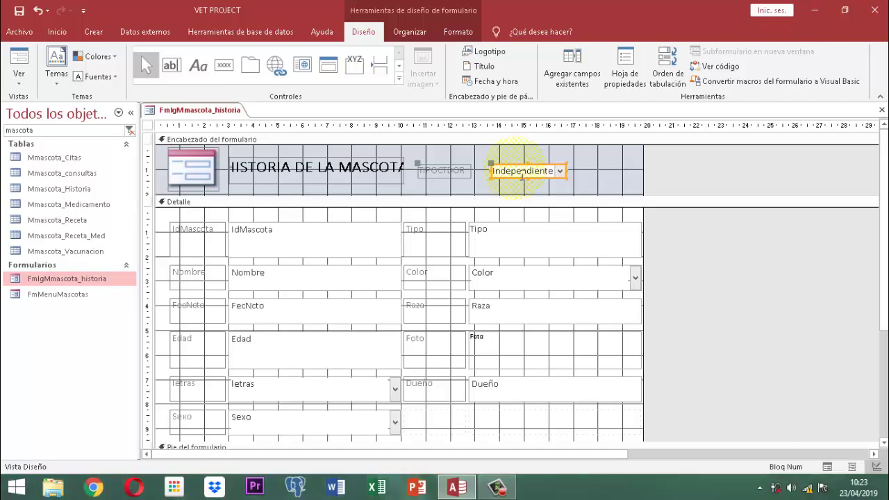
pyautogui.click(624, 75)
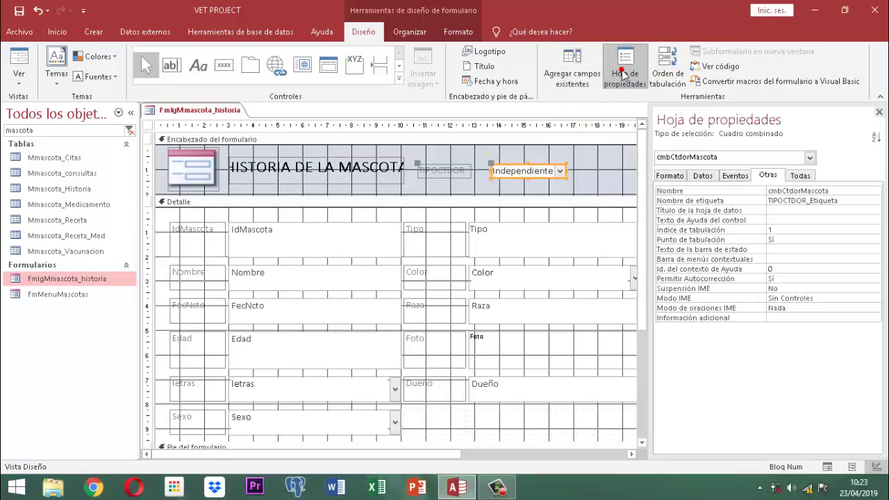
pyautogui.click(663, 177)
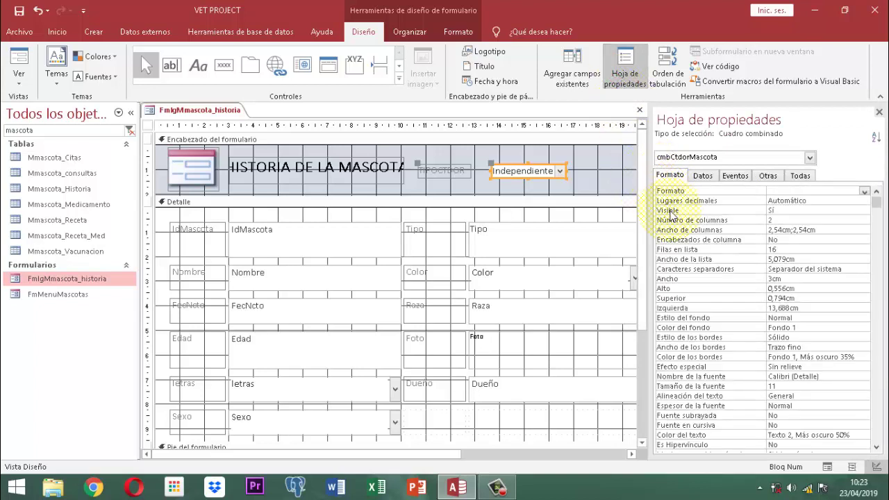
pyautogui.click(806, 210)
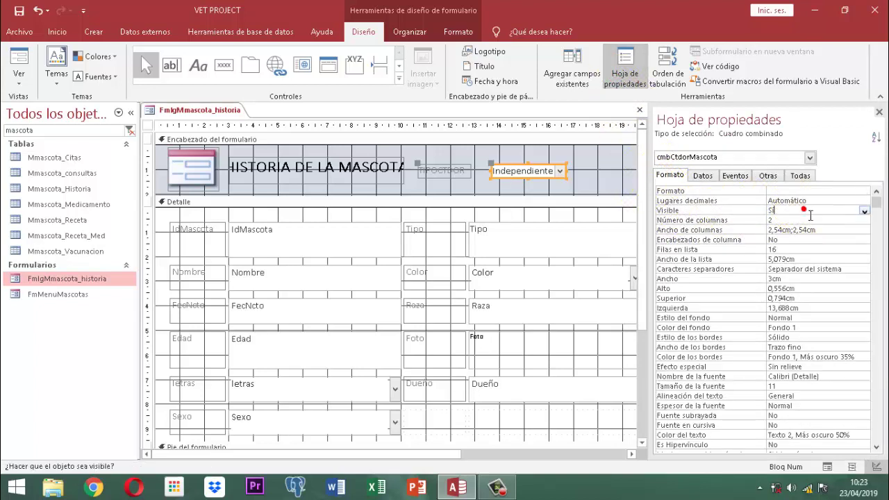
pyautogui.click(863, 211)
pyautogui.click(782, 228)
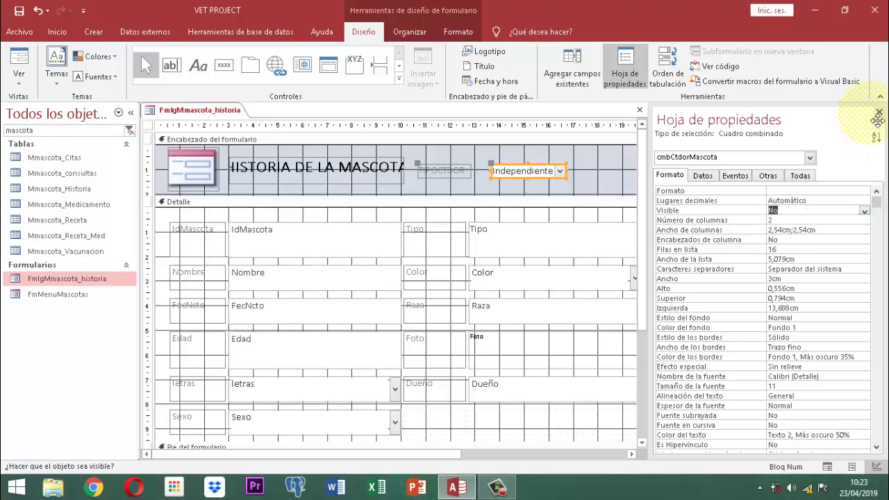
pyautogui.click(880, 112)
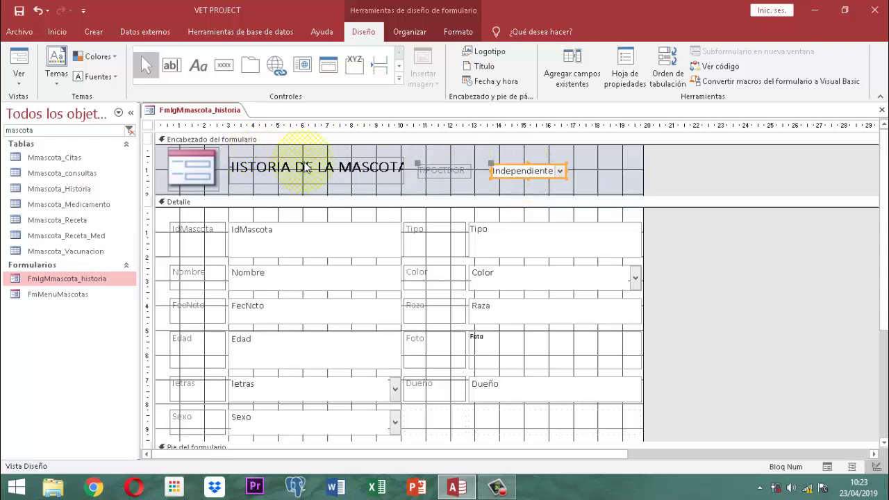
# Step: Open the row source query of the header combo box cmbCtdorMascota in the query builder
pyautogui.click(611, 176)
pyautogui.click(537, 175)
pyautogui.click(543, 182)
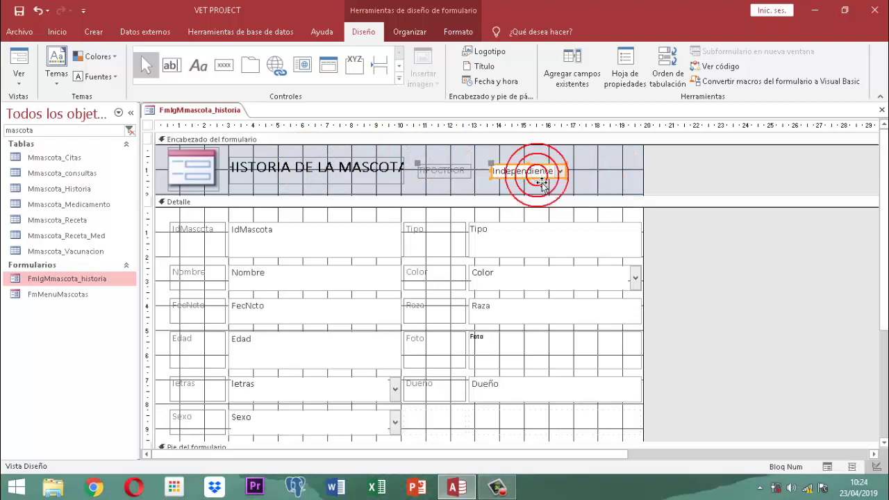
pyautogui.click(455, 32)
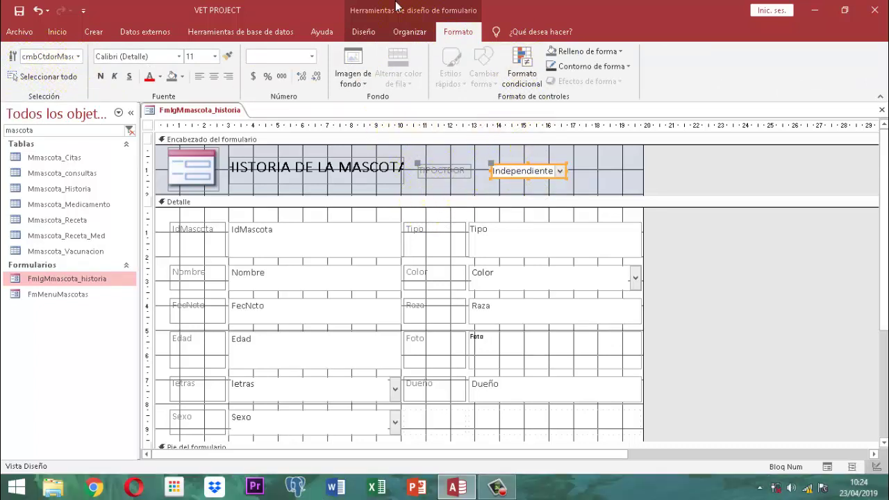
pyautogui.click(363, 32)
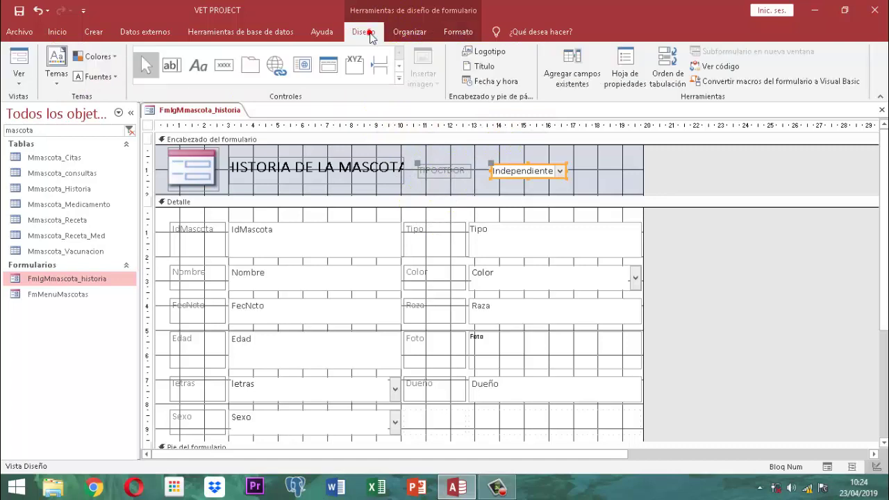
pyautogui.click(632, 75)
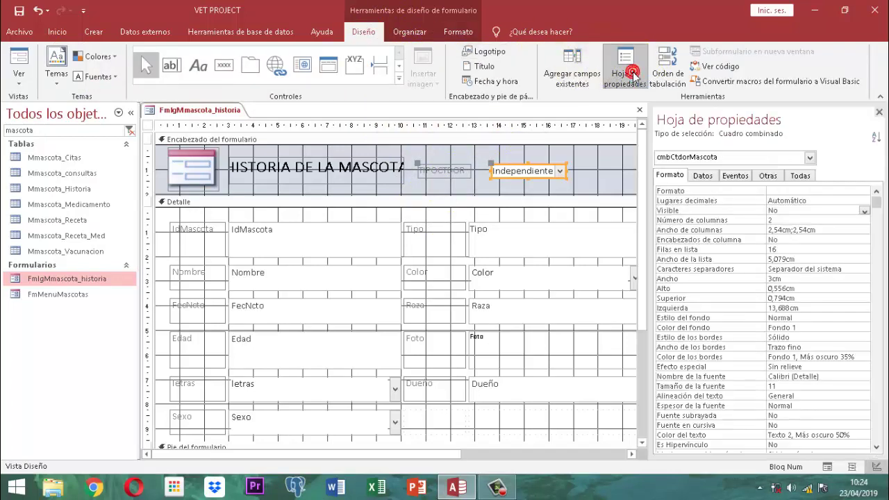
pyautogui.click(703, 177)
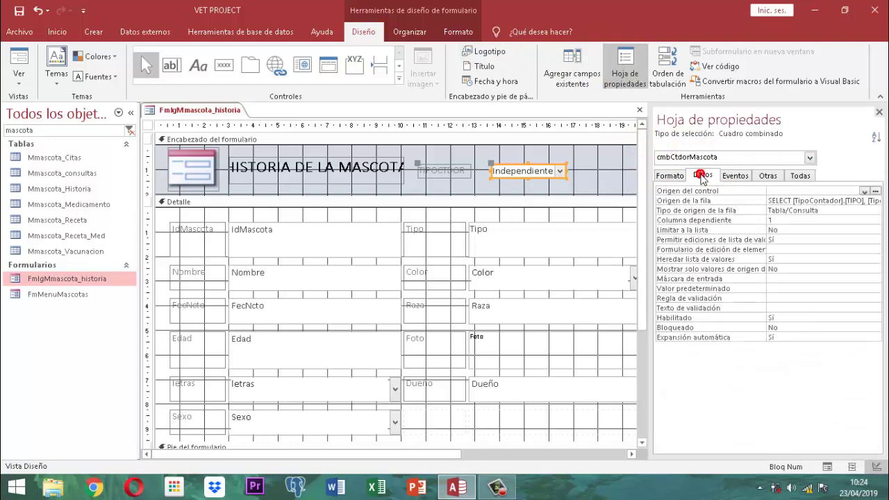
pyautogui.click(794, 201)
pyautogui.click(876, 200)
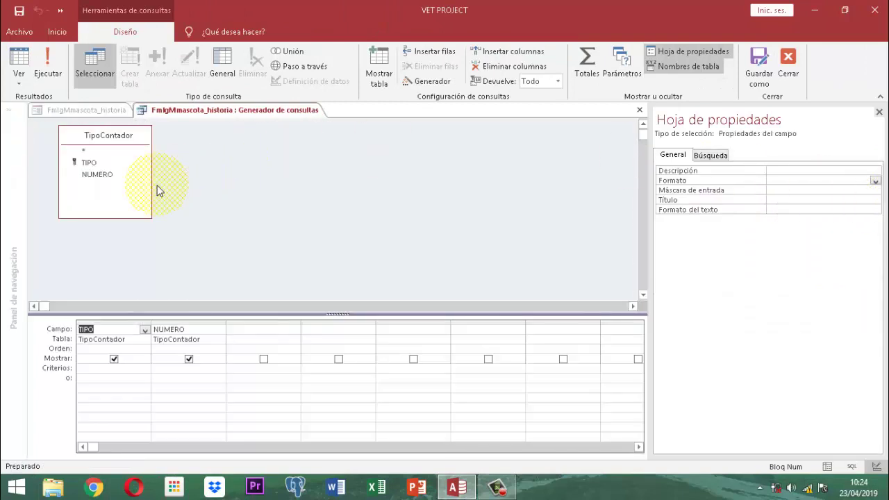
# Step: Set the criterion of the TIPO column to "MASCOTAS" in the TipoContador query
pyautogui.click(90, 372)
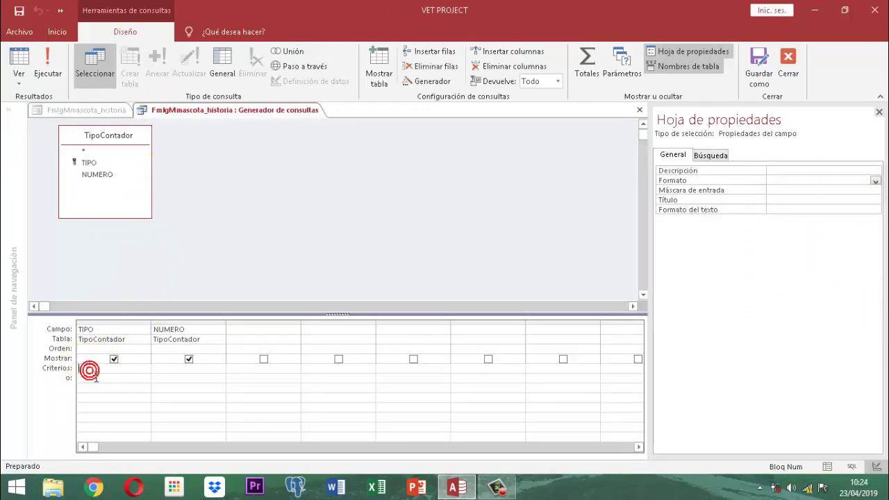
pyautogui.press('capslock')
pyautogui.write('MA')
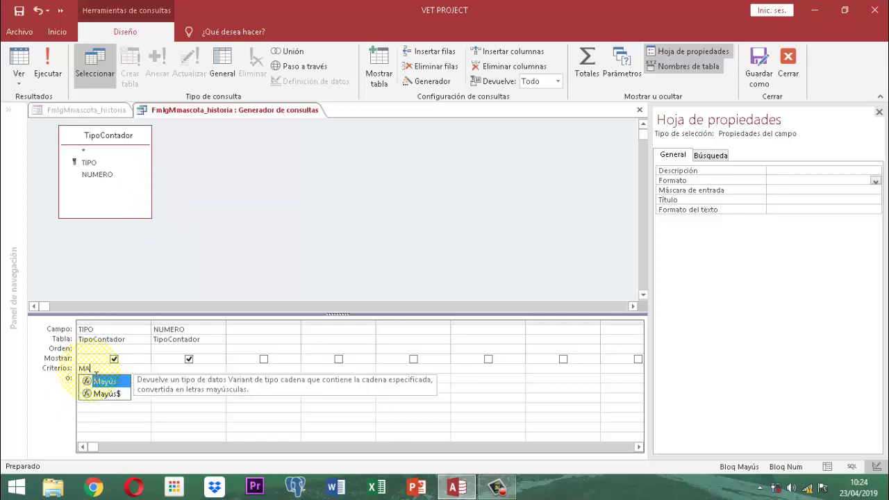
pyautogui.write('SCOT')
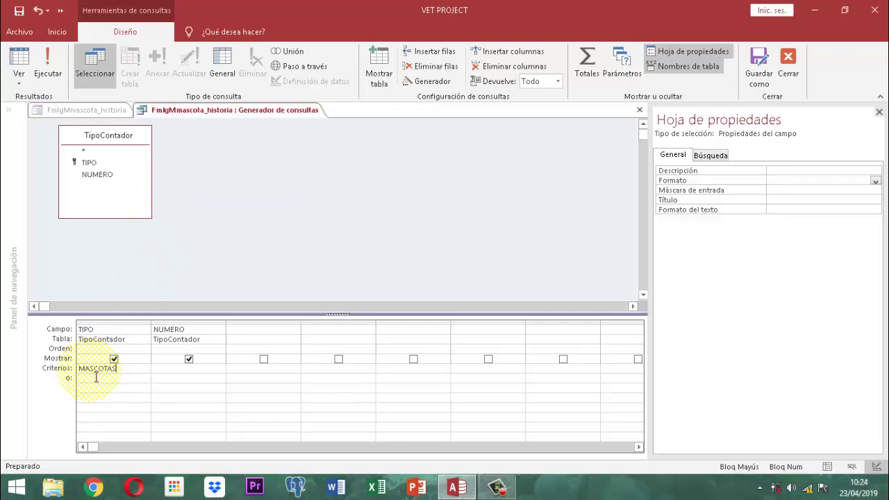
pyautogui.write('AS')
pyautogui.press('Tab')
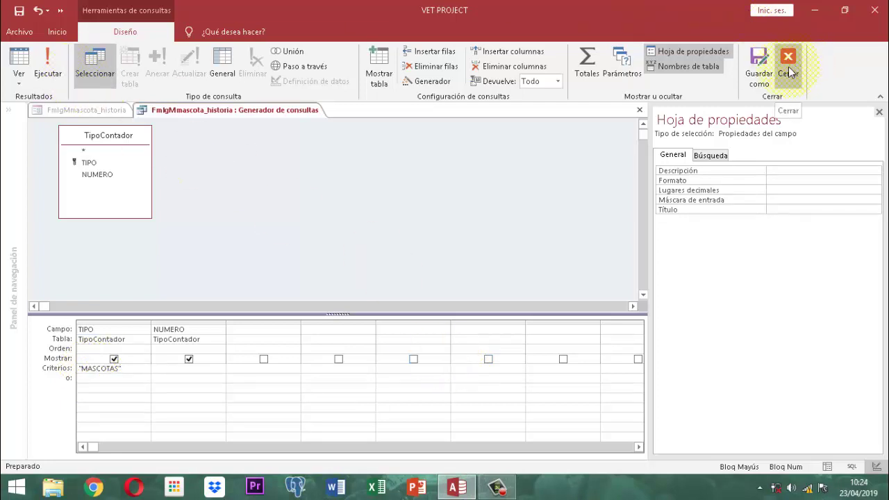
# Step: Run the filtered query to check it and close the query builder, saving the changes to the row source
pyautogui.click(60, 79)
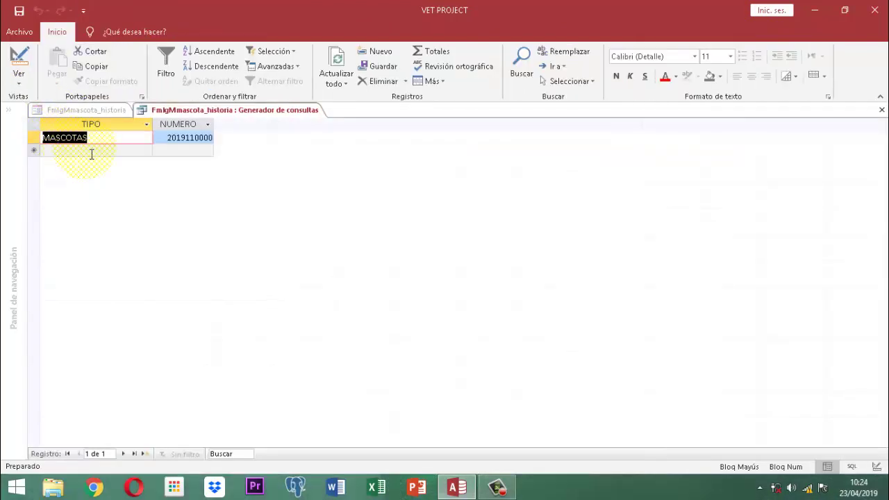
pyautogui.click(19, 61)
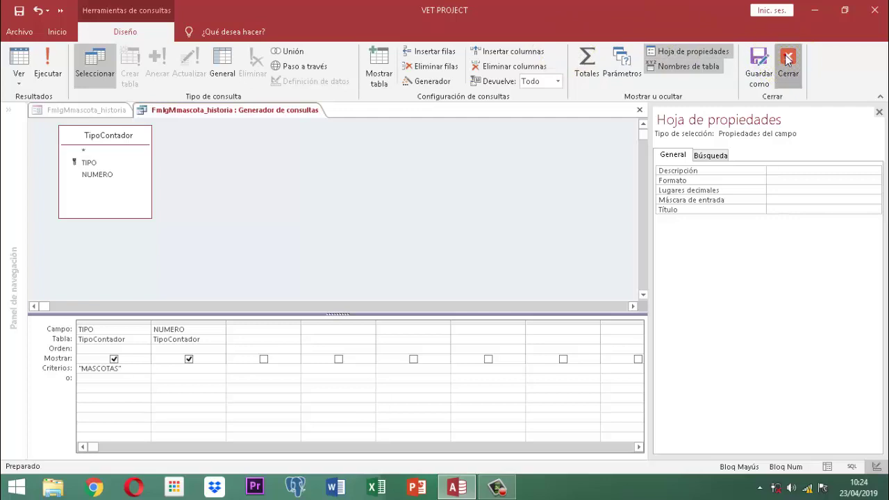
pyautogui.click(788, 58)
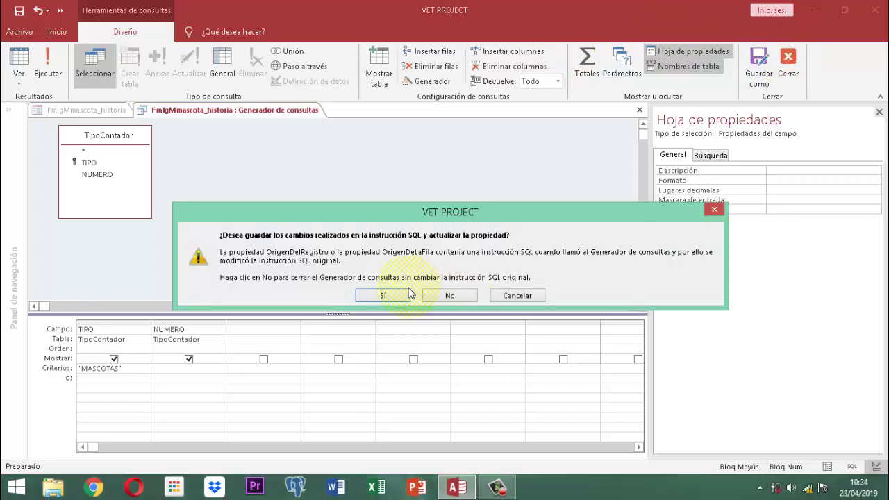
pyautogui.click(383, 295)
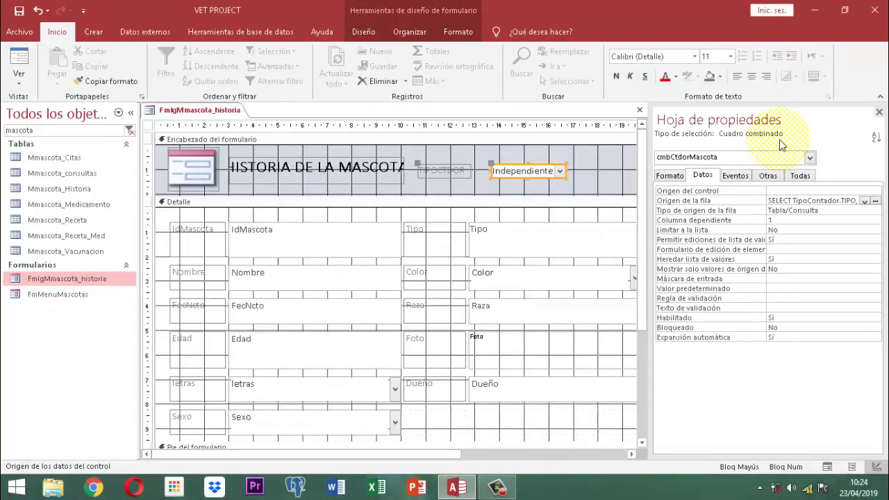
pyautogui.click(879, 112)
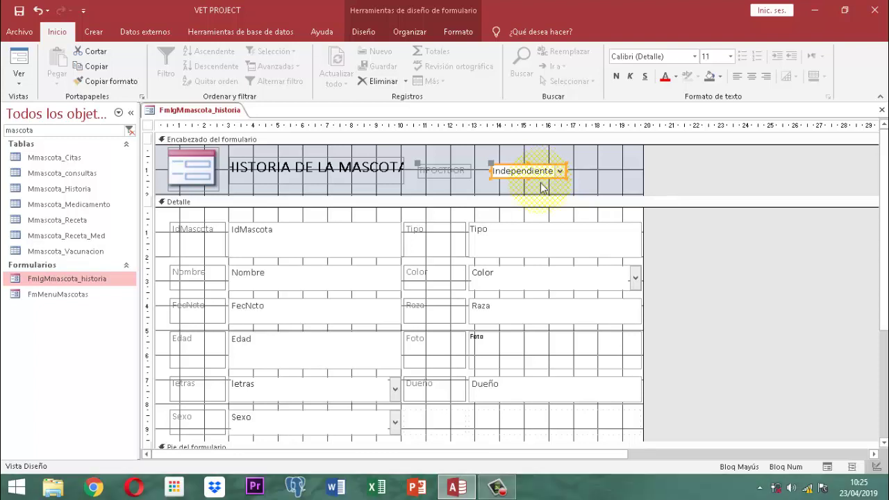
# Step: Select the whole control layout in the form's detail section and remove it so the fields are independent
pyautogui.click(305, 249)
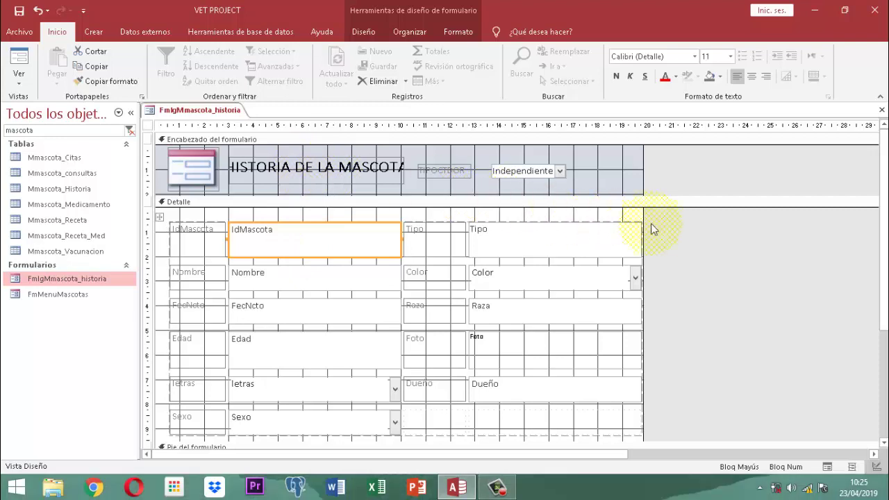
pyautogui.click(665, 245)
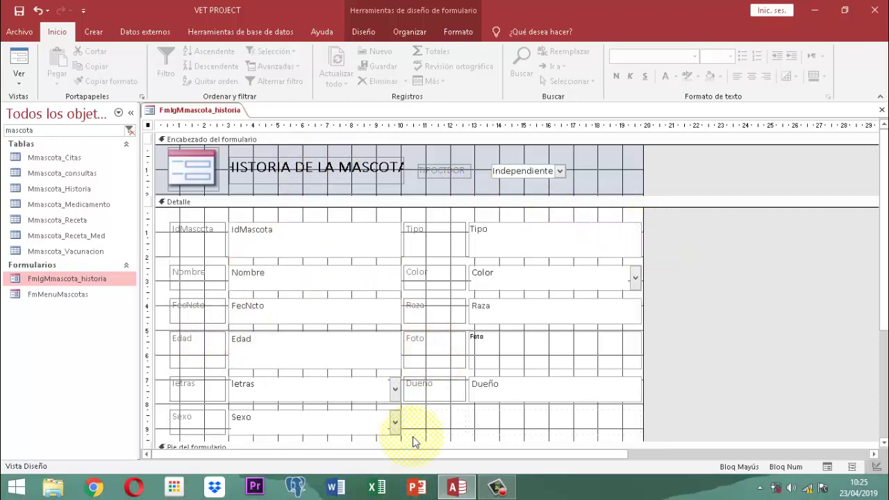
pyautogui.click(252, 243)
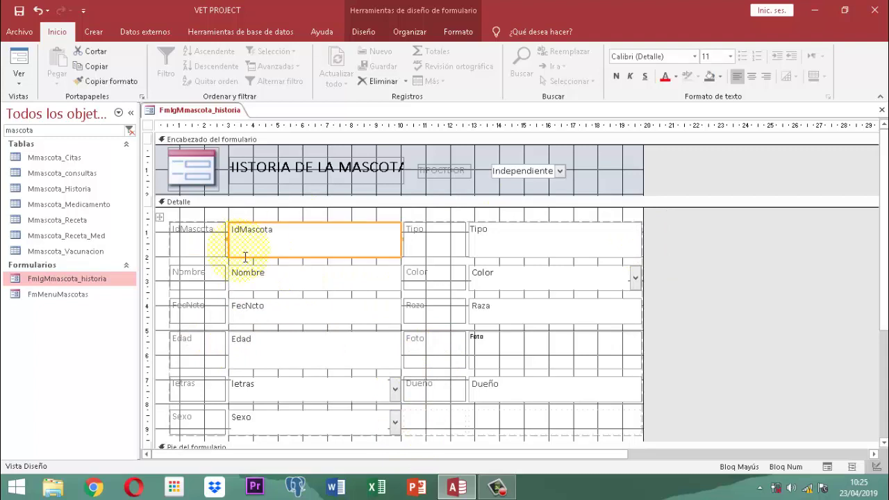
pyautogui.click(161, 218)
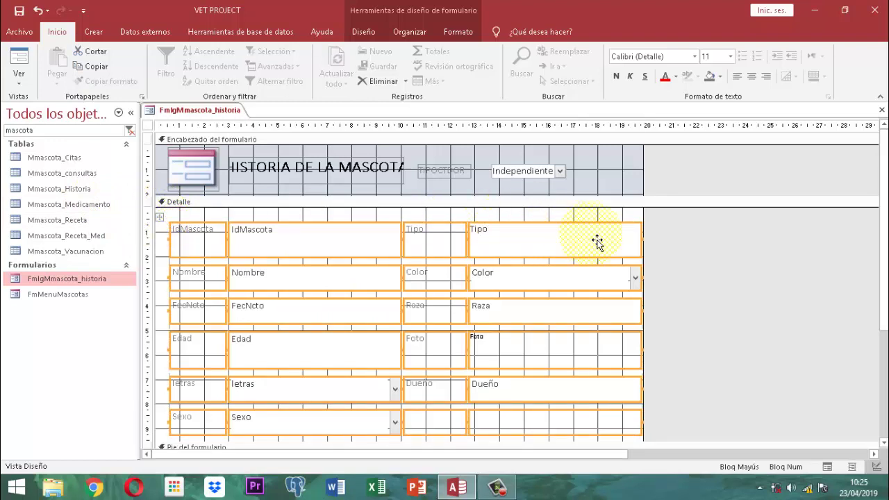
pyautogui.click(673, 236)
pyautogui.click(244, 243)
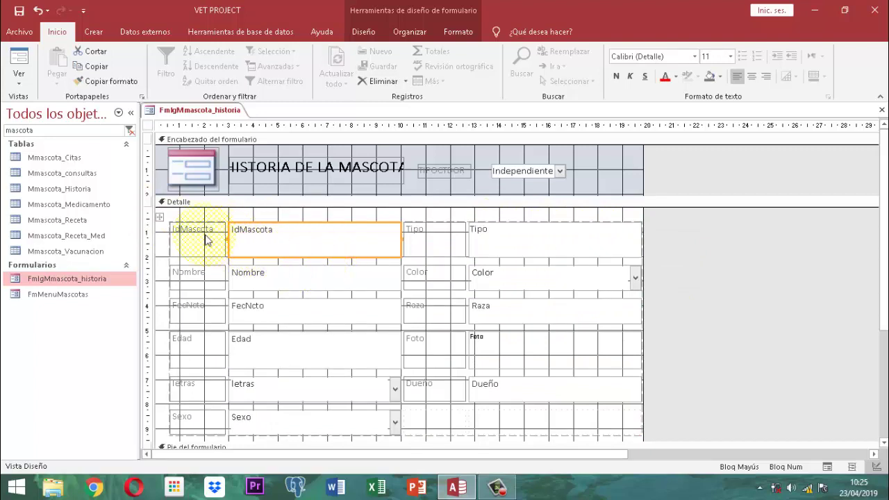
pyautogui.click(159, 218)
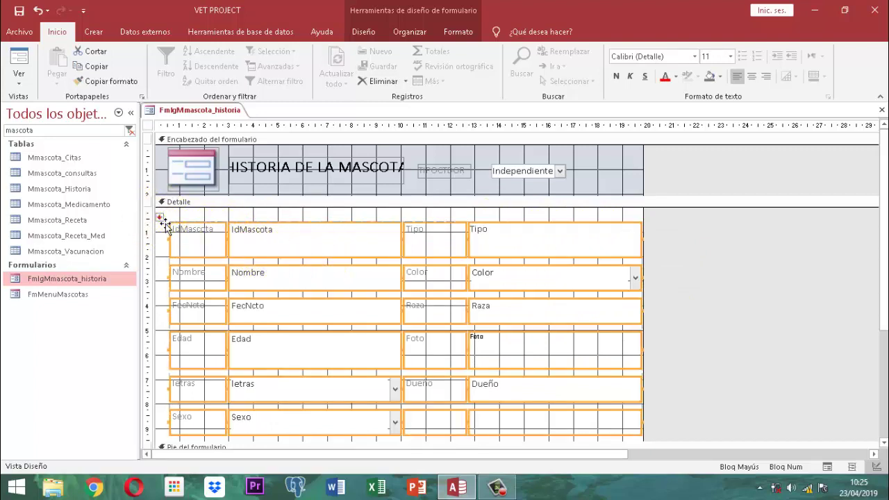
pyautogui.click(418, 36)
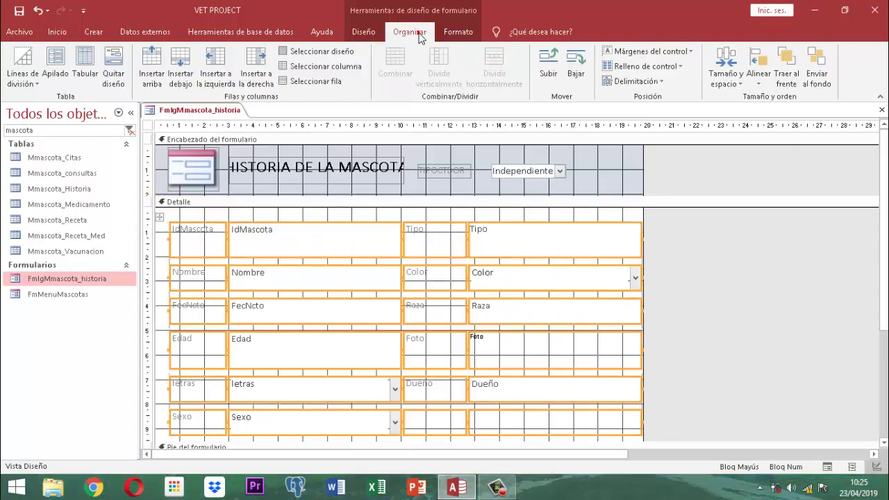
pyautogui.click(120, 57)
pyautogui.click(746, 258)
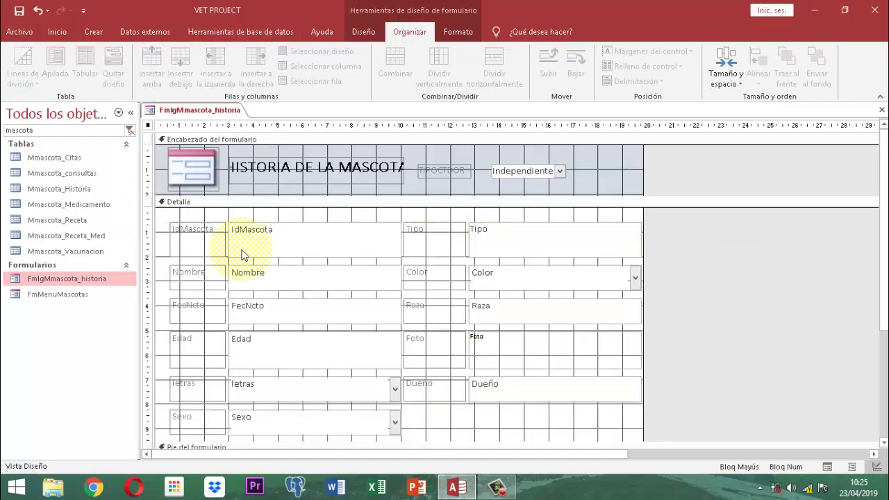
# Step: Apply the fit-to-content size (Ajustar) to the IdMascota label and its text box
pyautogui.click(165, 216)
pyautogui.moveTo(178, 225); pyautogui.dragTo(291, 248)
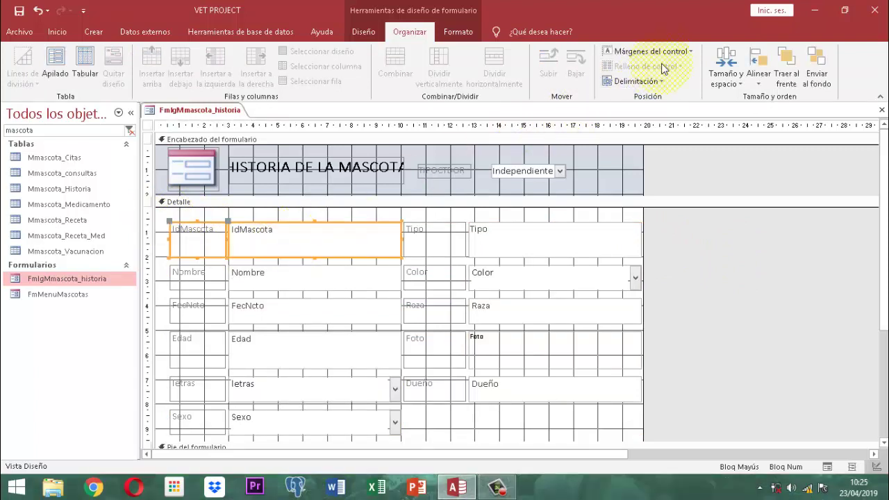
pyautogui.click(724, 85)
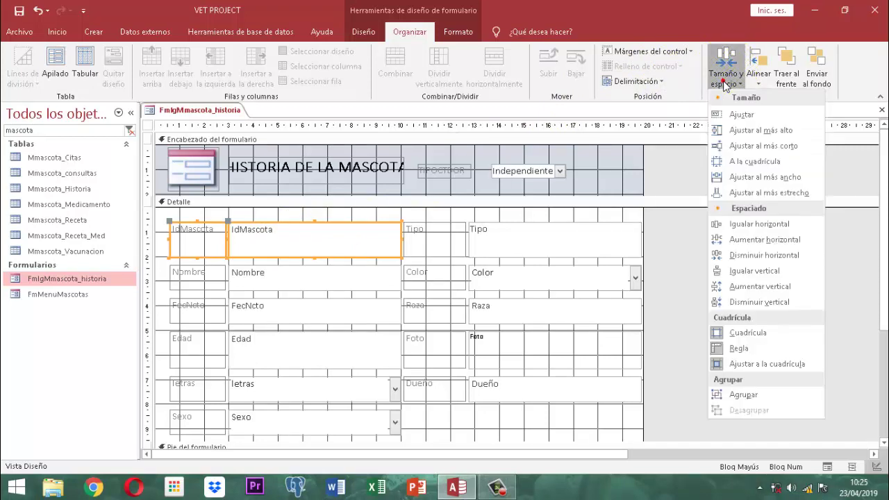
pyautogui.click(739, 116)
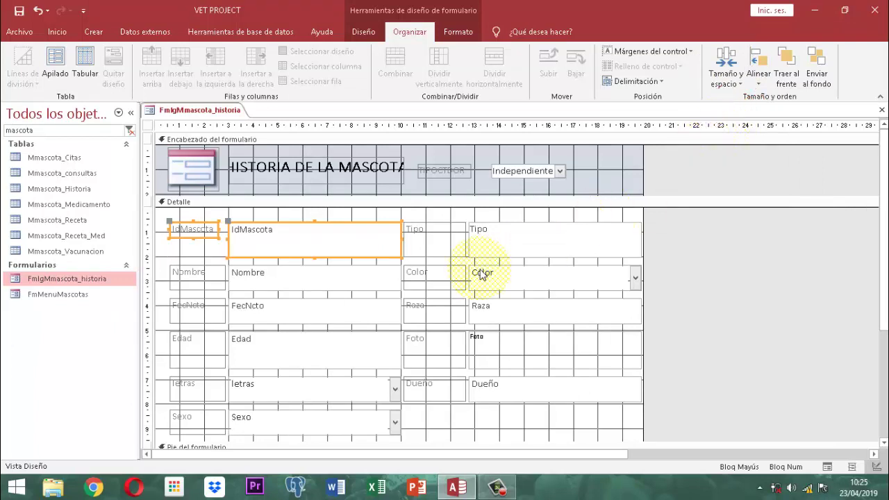
# Step: Select all labels and fields in the detail section and size them to the tallest (Ajustar al más alto)
pyautogui.moveTo(700, 423); pyautogui.dragTo(199, 223)
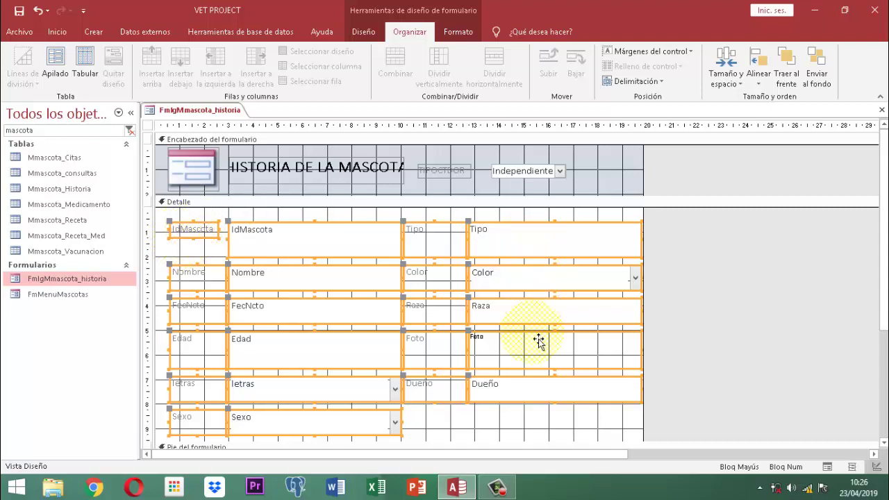
pyautogui.click(731, 83)
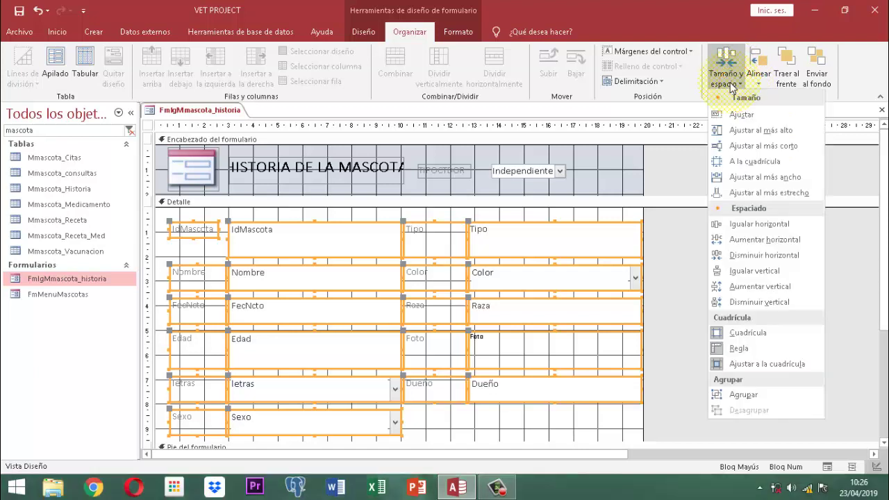
pyautogui.click(741, 130)
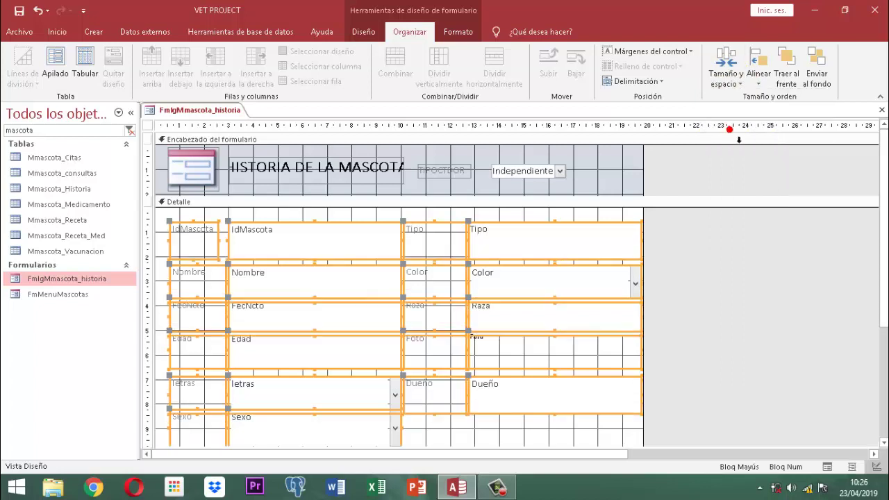
# Step: Size all the selected detail labels and fields to the shortest one (Ajustar al más corto) and deselect them
pyautogui.click(728, 85)
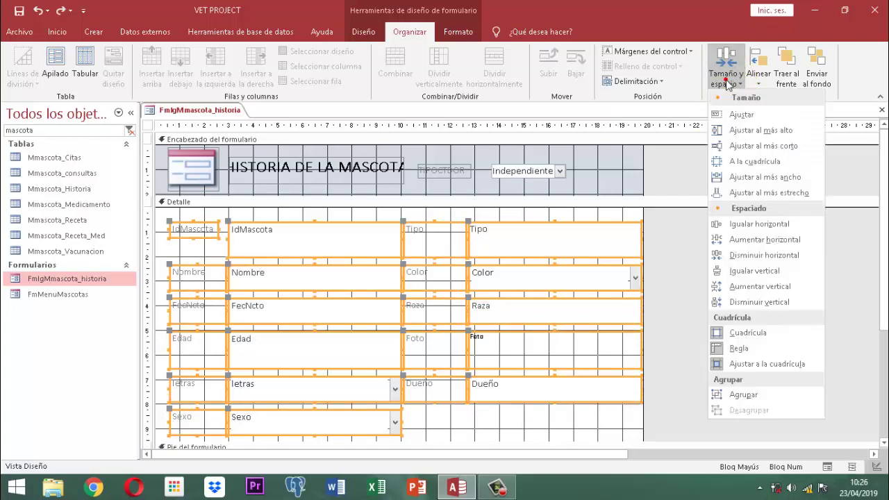
pyautogui.click(748, 146)
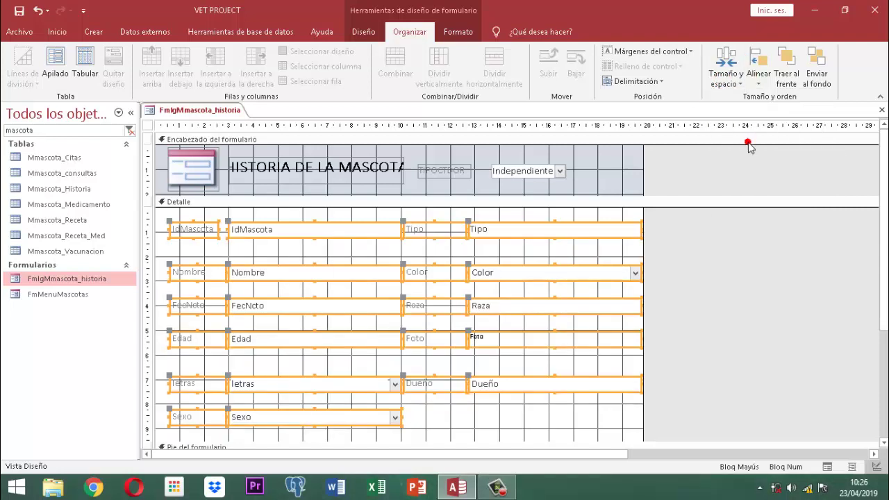
pyautogui.click(713, 272)
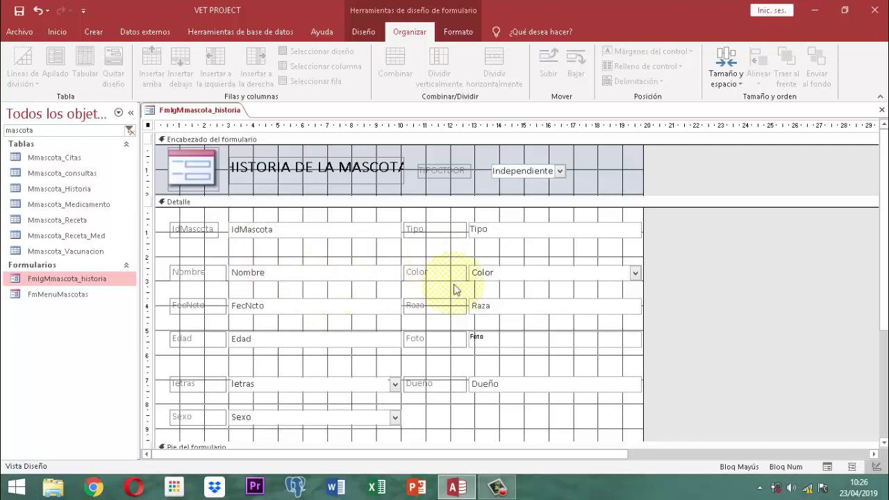
# Step: Narrow the IdMascota text box in the detail section to about 3.7 cm wide by pulling in its right edge
pyautogui.scroll(-3, 611, 375)
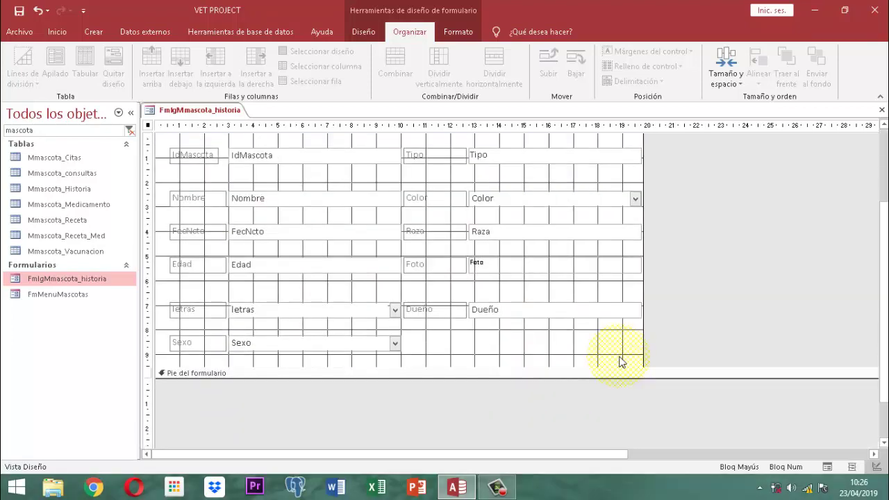
pyautogui.scroll(2, 620, 361)
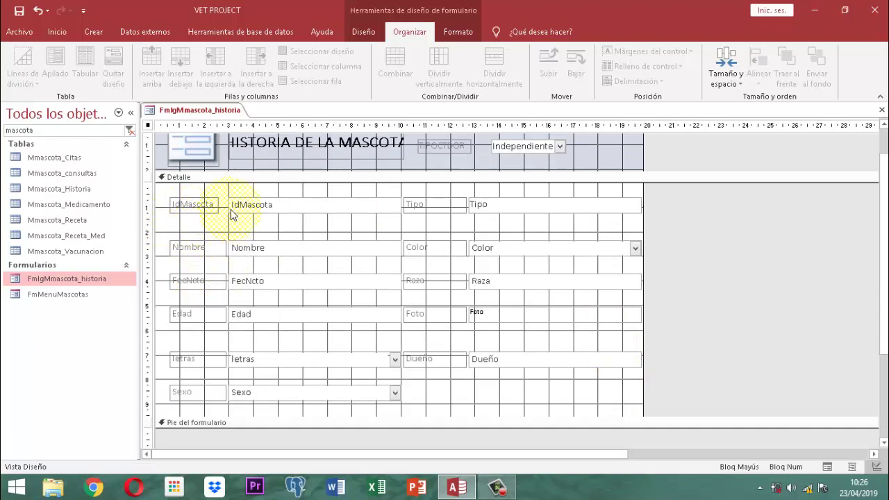
pyautogui.click(252, 208)
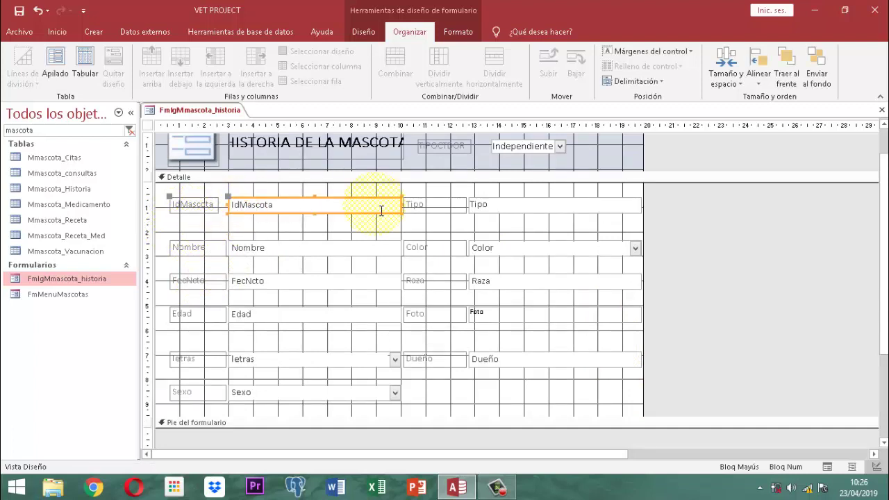
pyautogui.moveTo(413, 211); pyautogui.dragTo(328, 216)
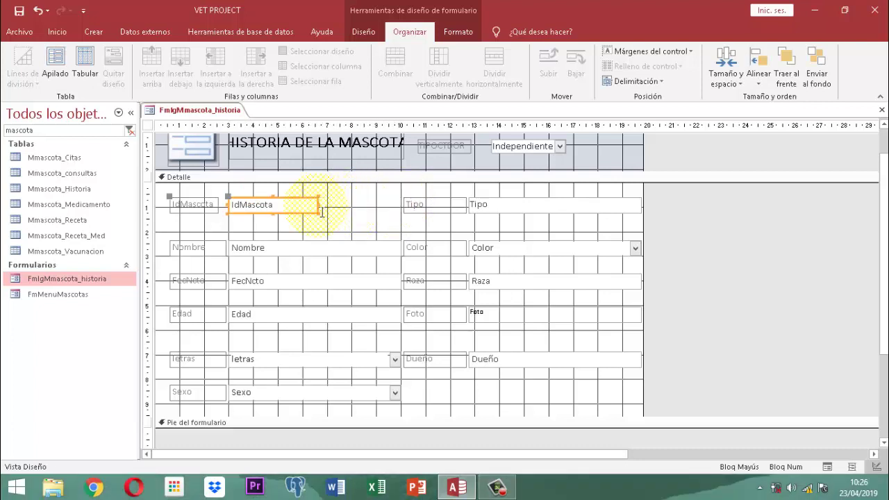
pyautogui.click(282, 226)
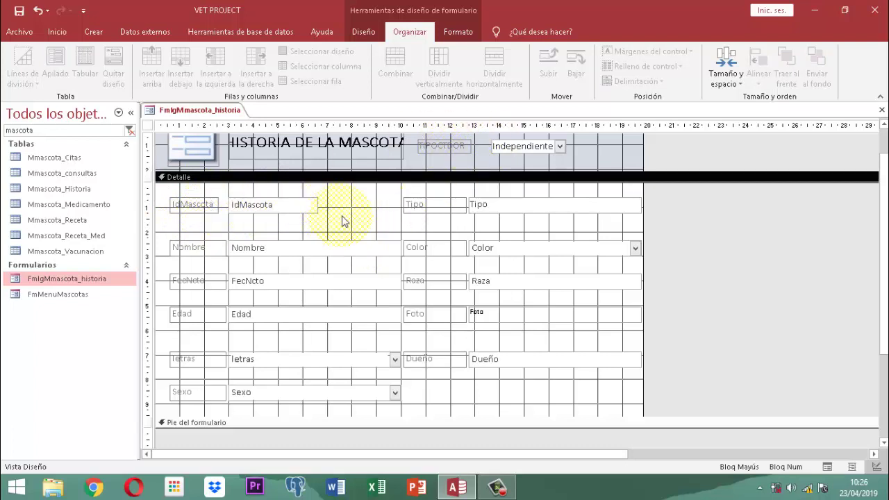
pyautogui.click(503, 147)
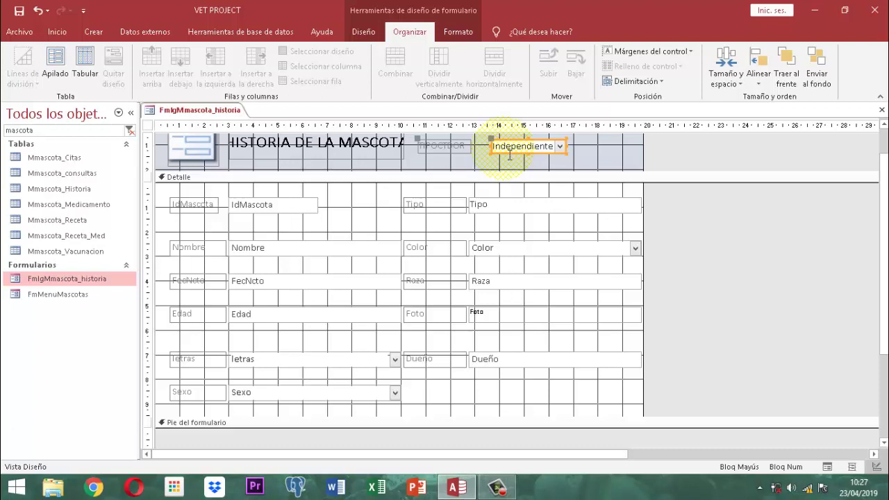
pyautogui.click(305, 216)
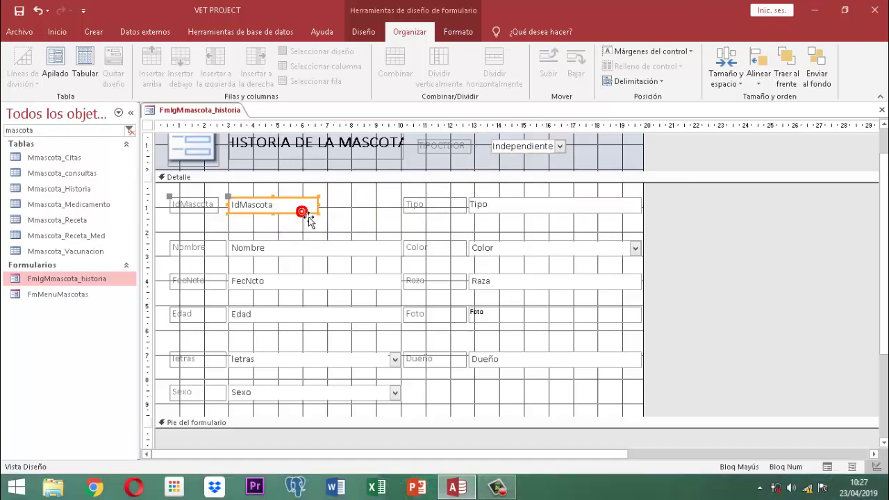
# Step: Show the whole form's event properties and open the code of its Al cargar event procedure
pyautogui.scroll(2, 429, 164)
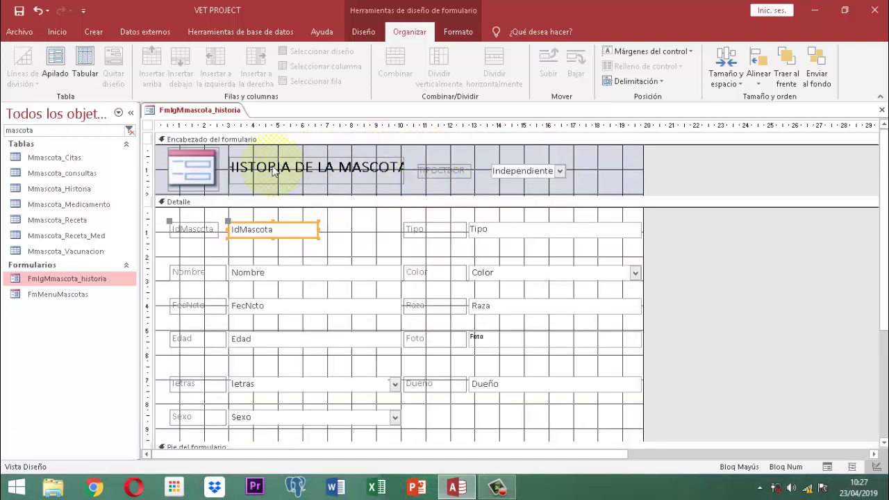
pyautogui.click(149, 126)
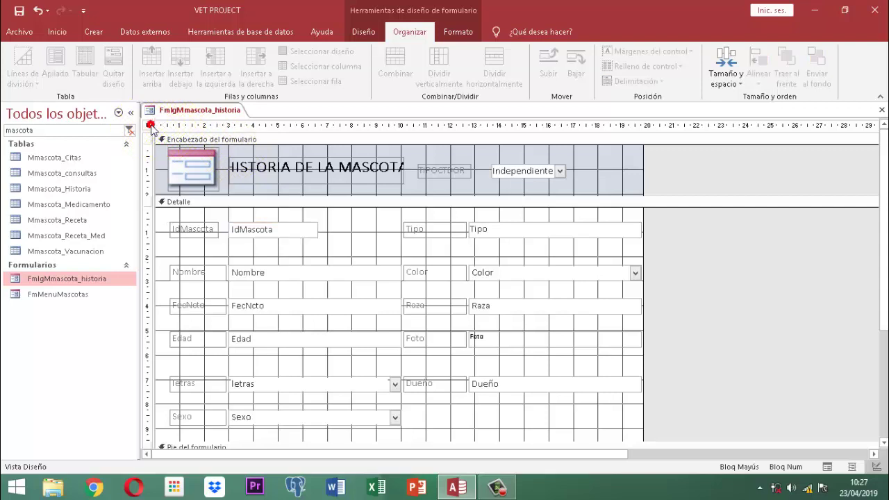
pyautogui.click(362, 32)
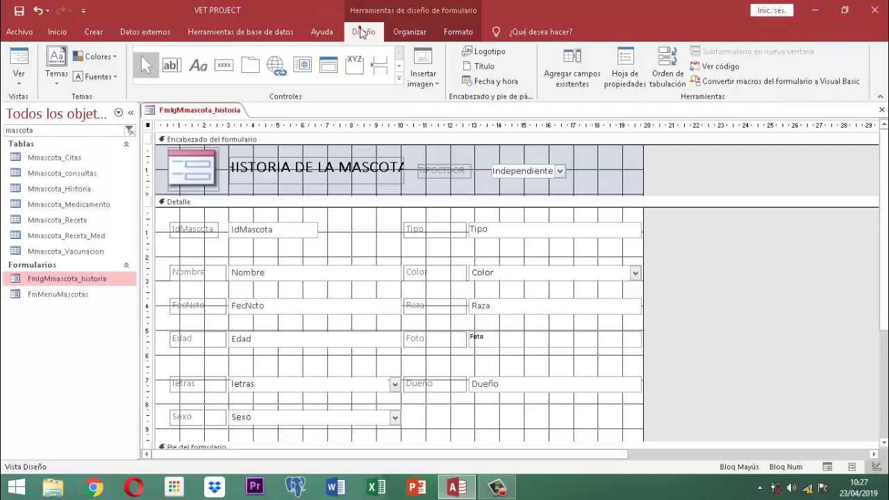
pyautogui.click(629, 87)
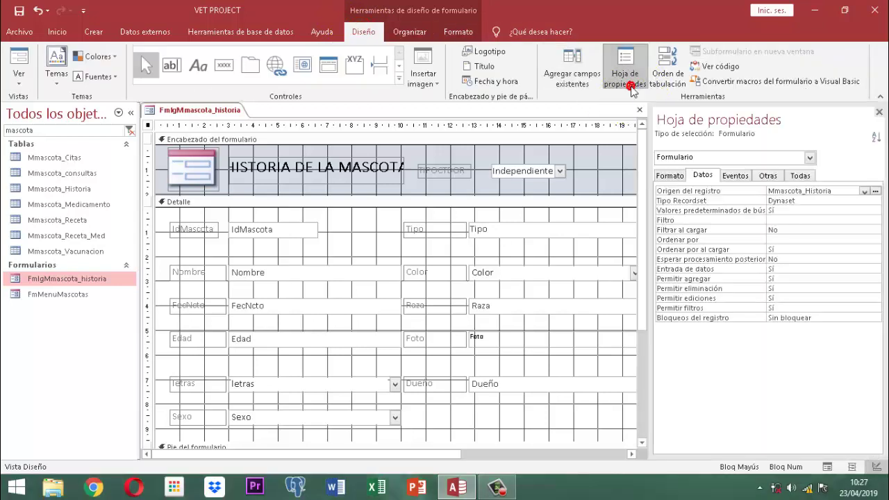
pyautogui.click(730, 175)
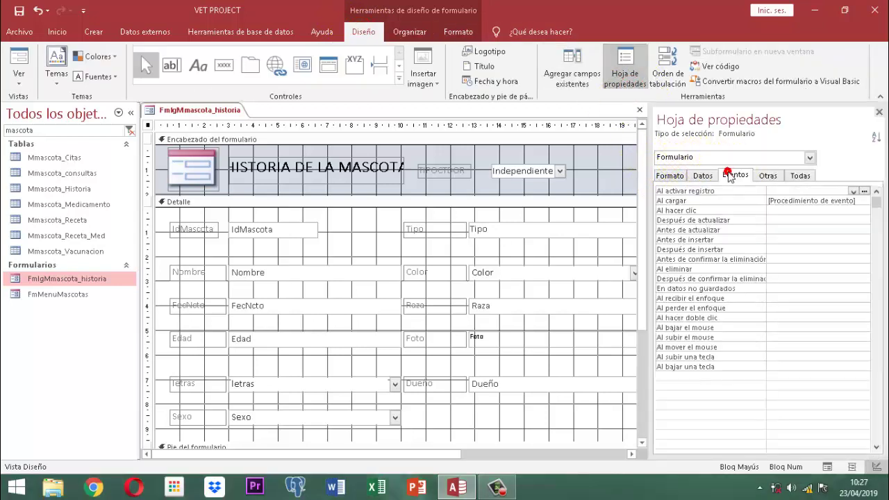
pyautogui.click(797, 201)
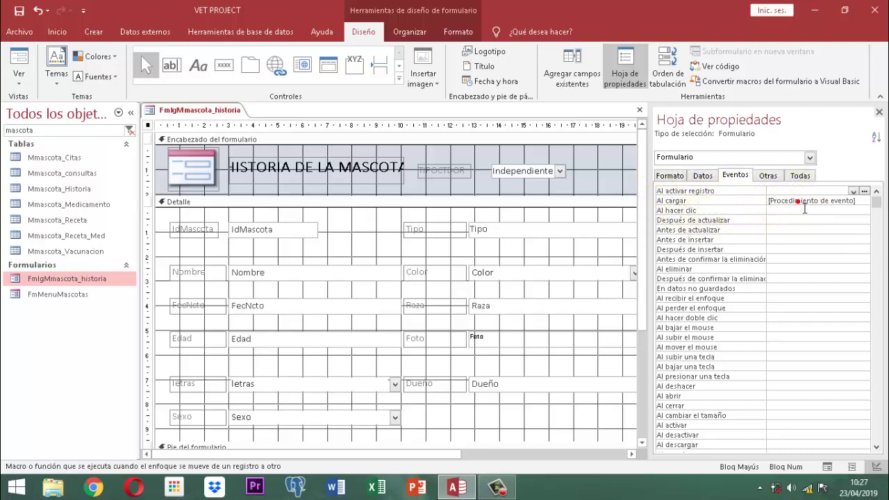
pyautogui.click(865, 201)
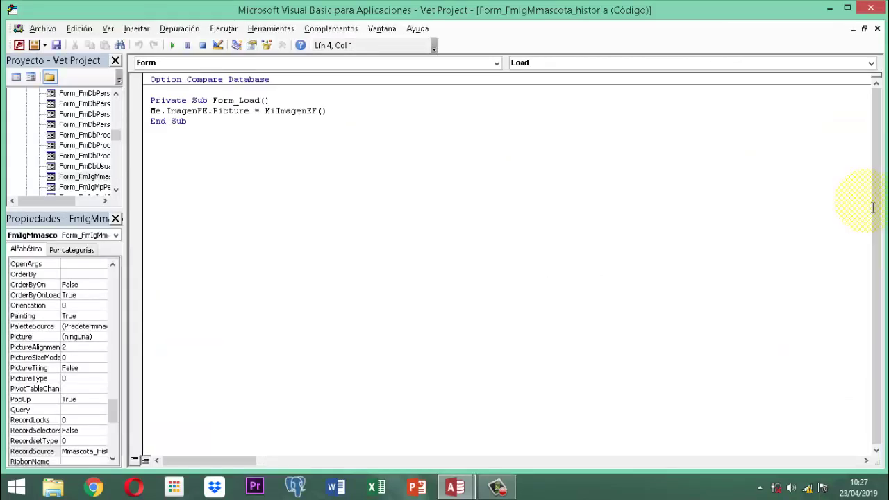
# Step: Declare a string variable named ctdormascota in Form_Load, below the ImagenFE picture line
pyautogui.press('End')
pyautogui.press('Return')
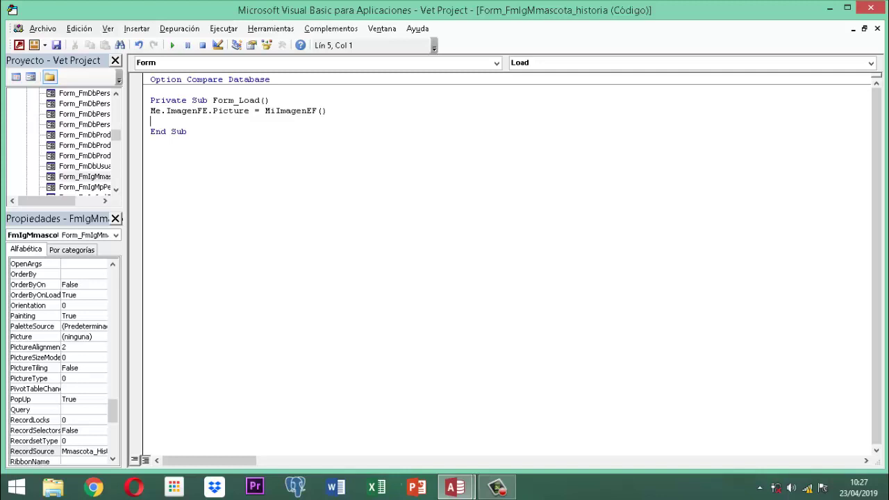
pyautogui.write('dim ctd')
pyautogui.press('BackSpace')
pyautogui.write('dormascota')
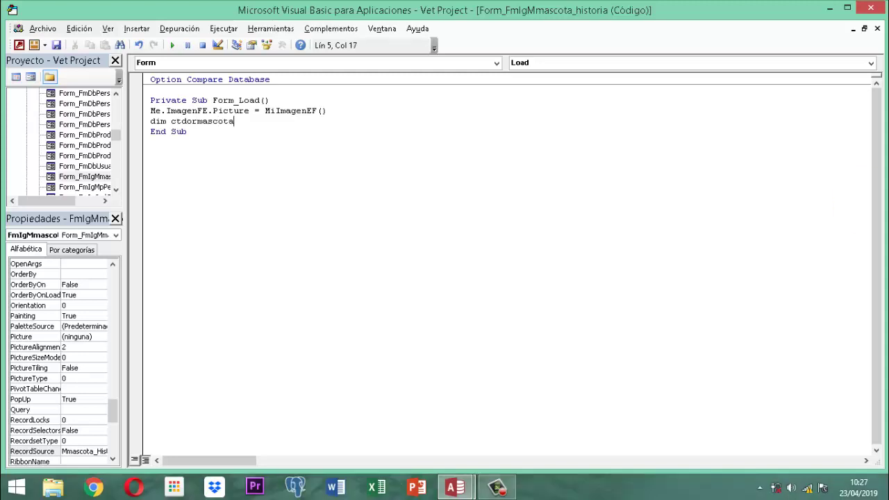
pyautogui.write(' as ')
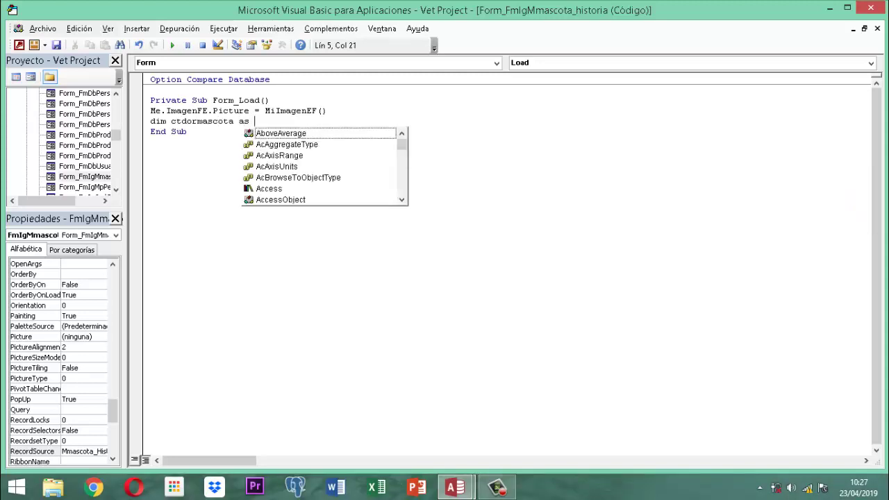
pyautogui.write('str')
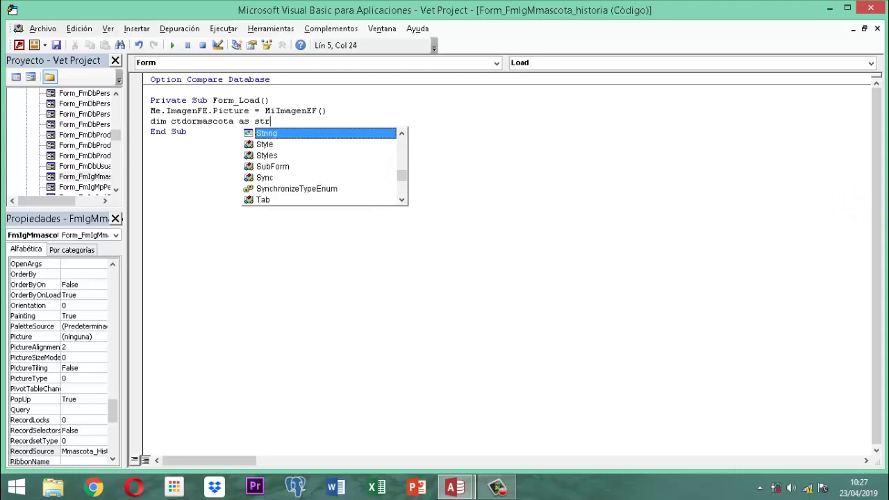
pyautogui.write('ing')
pyautogui.press('Return')
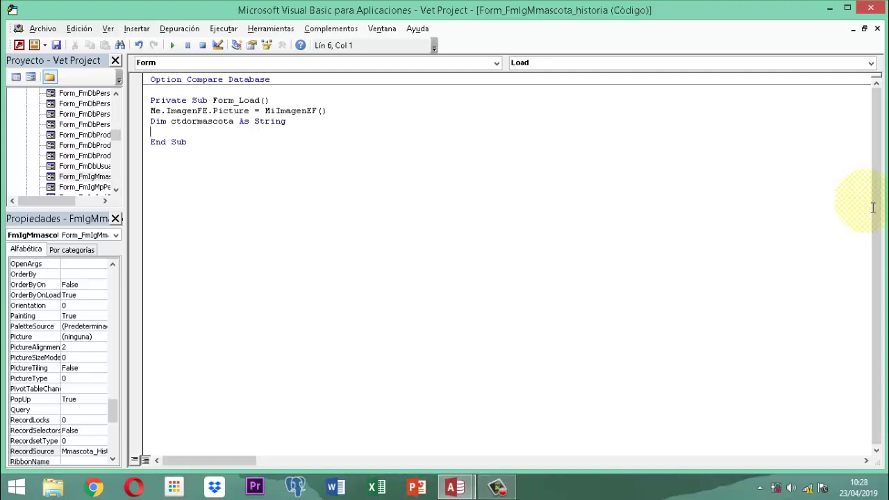
# Step: Assign the text "MASCOTAS" to the ctdormascota variable on the line below its declaration
pyautogui.write('ctdormasc')
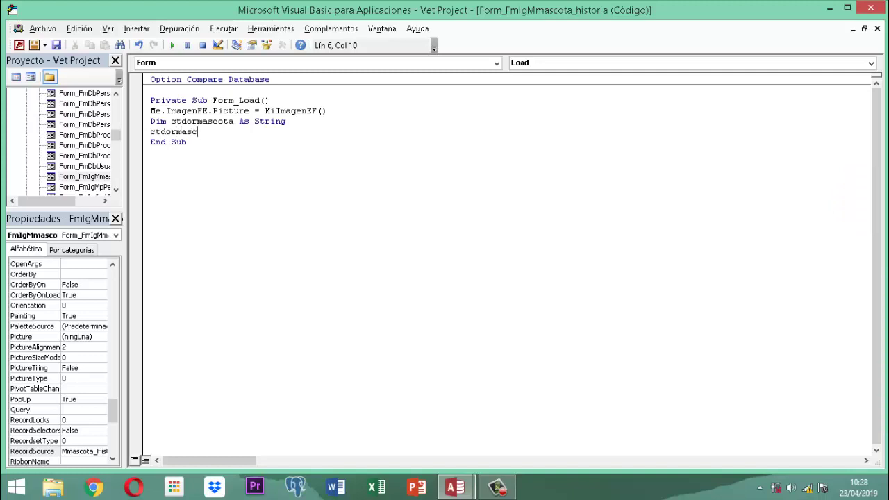
pyautogui.write('ota = "')
pyautogui.write('Masc')
pyautogui.press('BackSpace')
pyautogui.press('BackSpace')
pyautogui.press('BackSpace')
pyautogui.press('BackSpace')
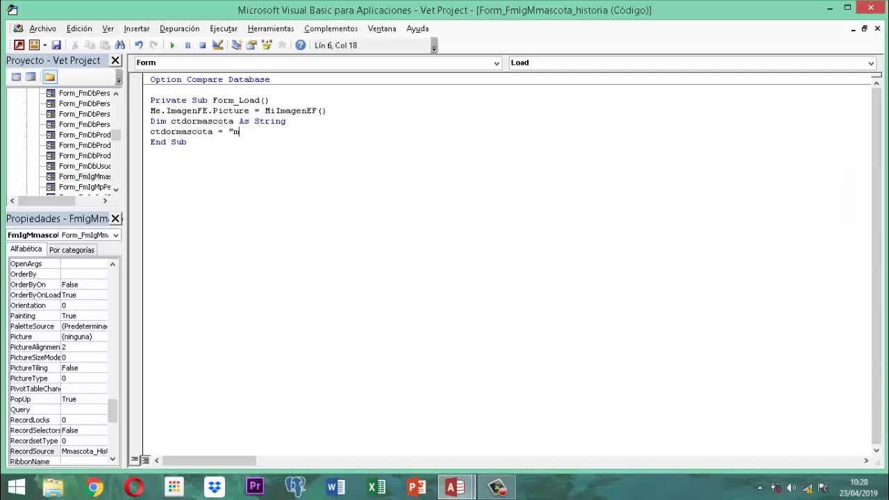
pyautogui.write('MASCOTAS"')
pyautogui.press('Return')
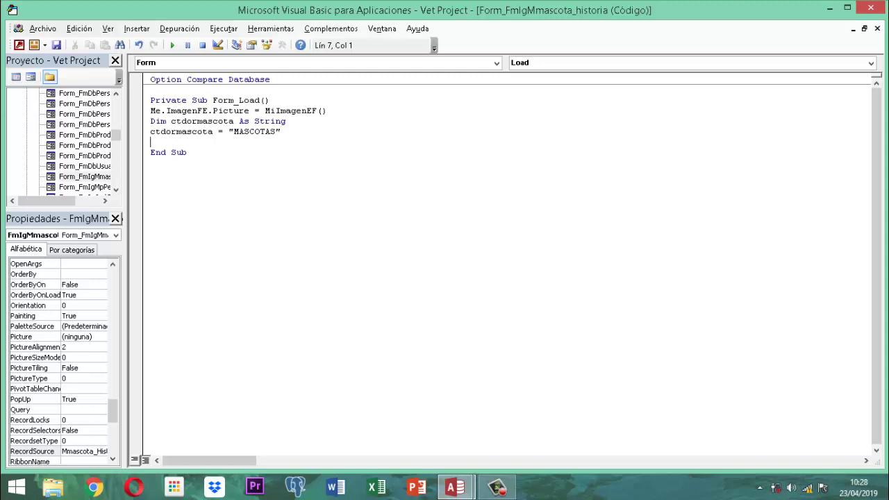
# Step: Set the counter combo box from the variable with the line Me.cmbCtdorMascota = ctdormascota
pyautogui.write('Me.')
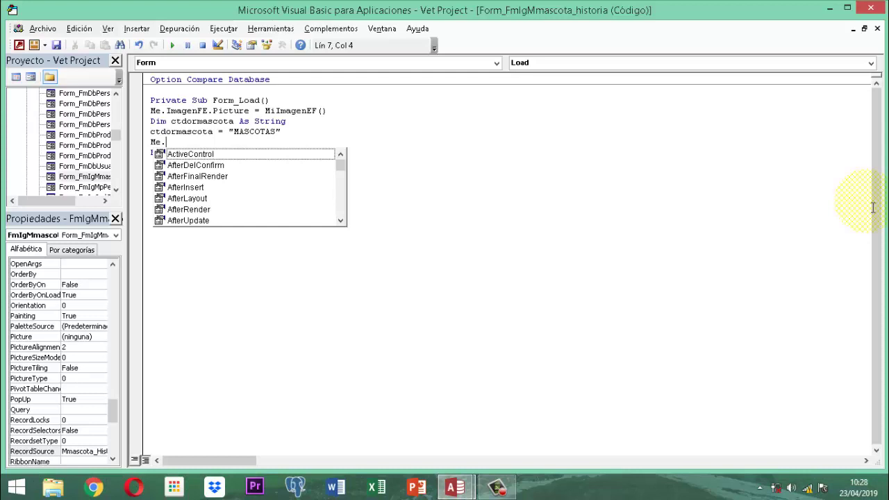
pyautogui.write('cmb')
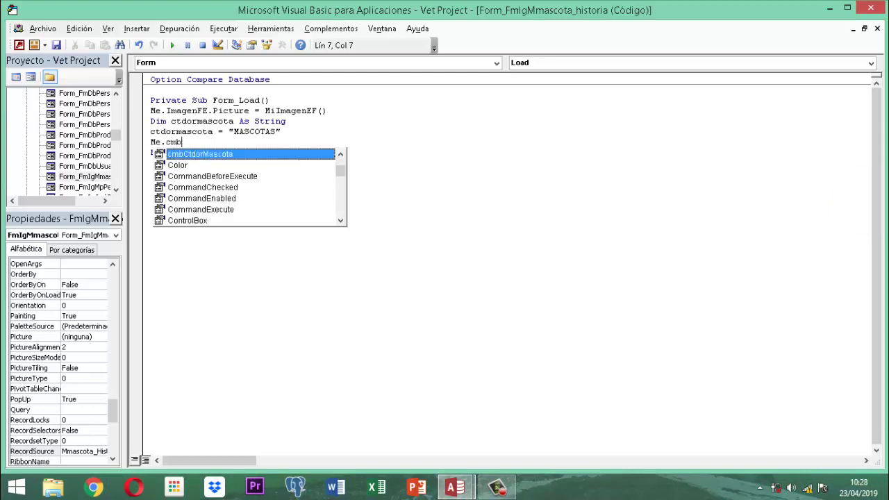
pyautogui.write('CtdorMascota ')
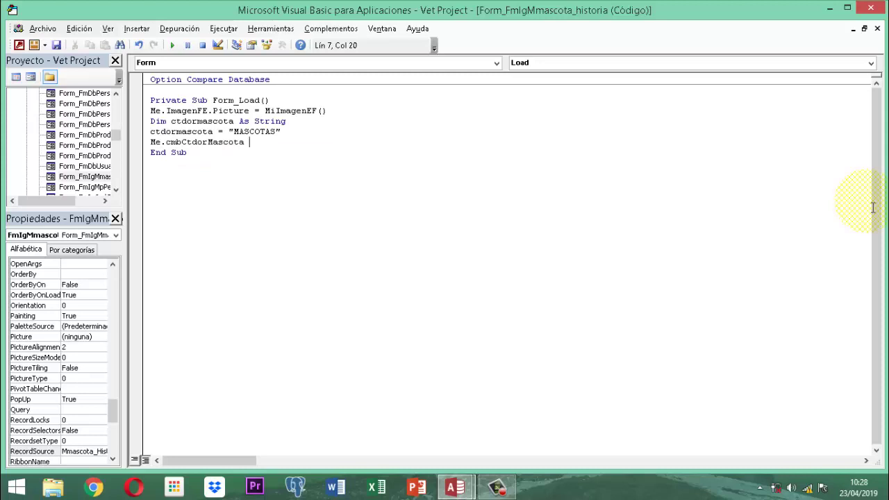
pyautogui.write('= ctdormascota')
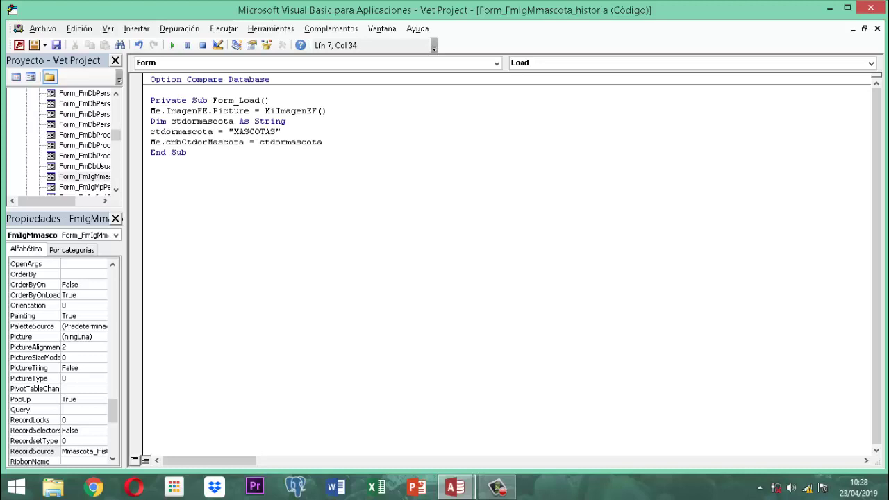
# Step: Add a line that fills IdMascota from the counter combo box: Me.IdMascota = me.cmbCtdorMascota
pyautogui.press('Return')
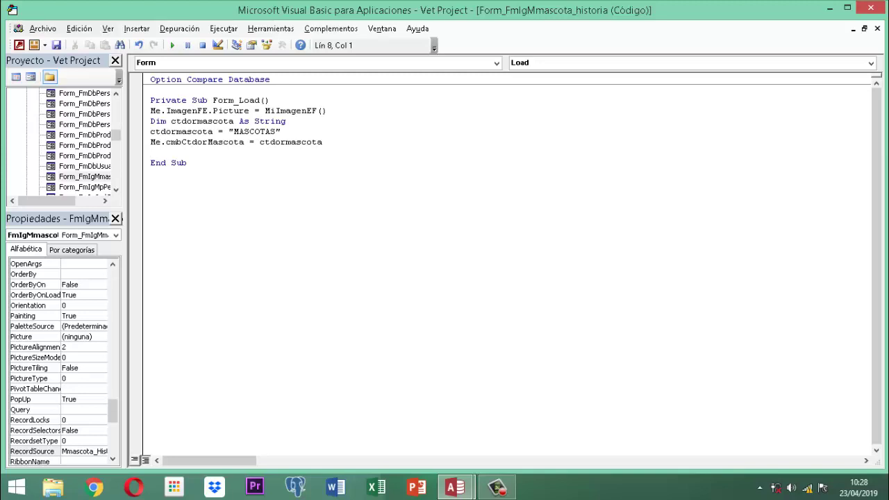
pyautogui.write('Me.')
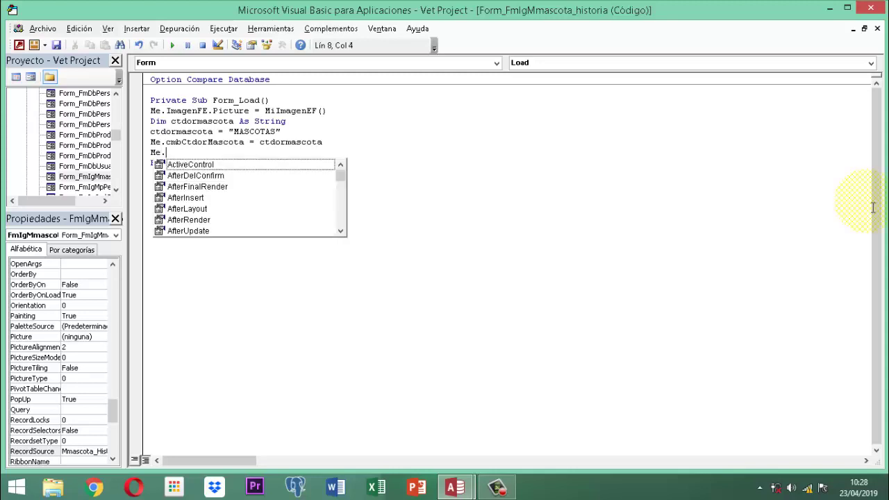
pyautogui.write('IdMascota ')
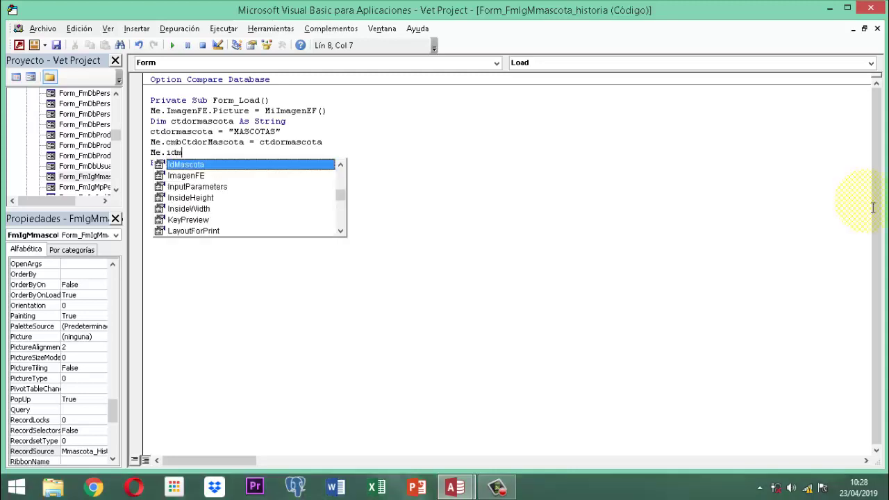
pyautogui.write('= ')
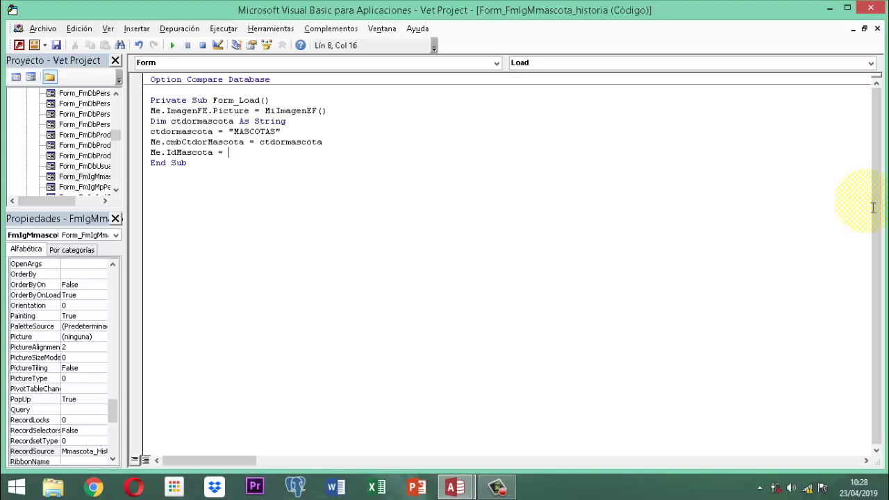
pyautogui.write('me.')
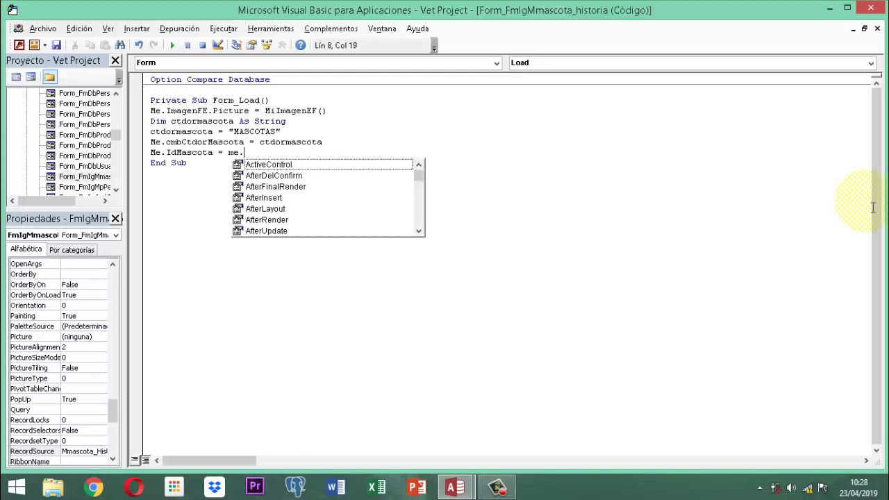
pyautogui.write('cmbCtdorMascota')
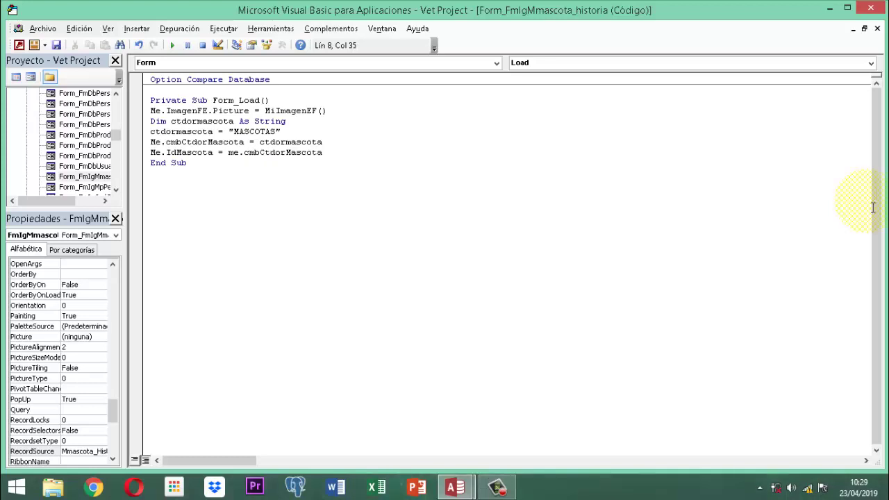
# Step: Complete the IdMascota line so it takes the counter combo box's second column plus one: Me.cmbCtdorMascota.Column(1) + 1
pyautogui.press('BackSpace')
pyautogui.write('.co')
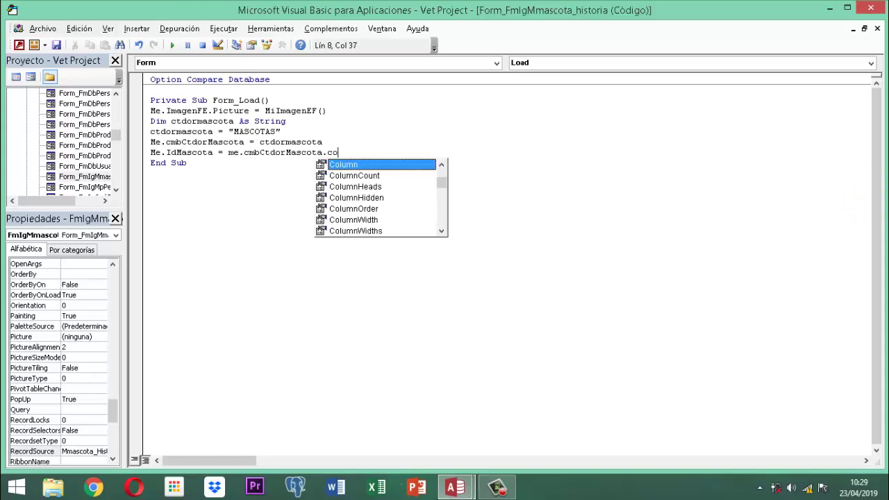
pyautogui.write('lumn')
pyautogui.press('BackSpace')
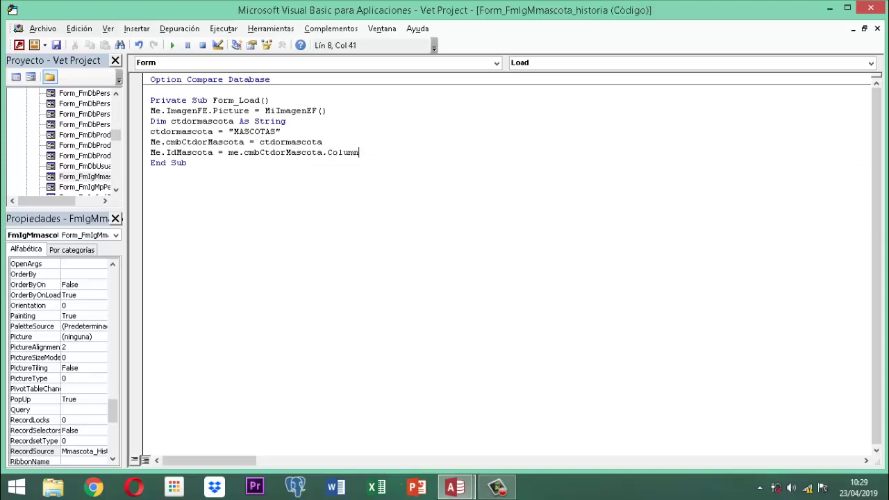
pyautogui.write('(')
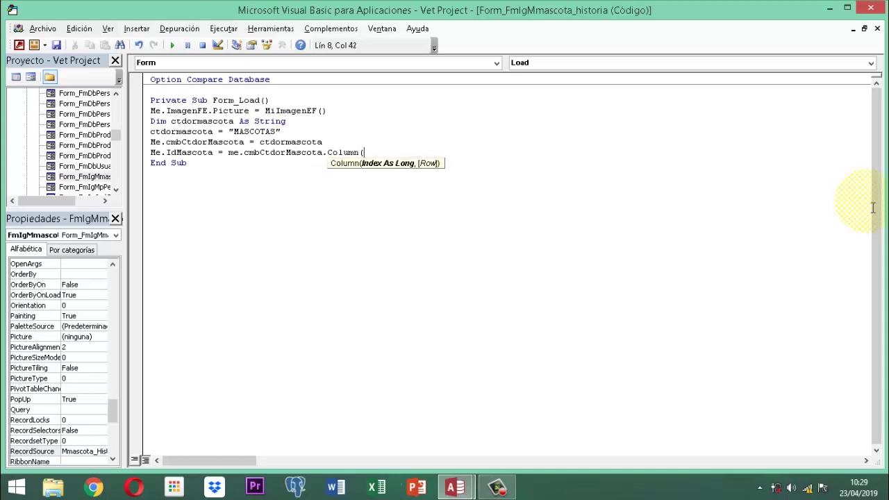
pyautogui.write('1)')
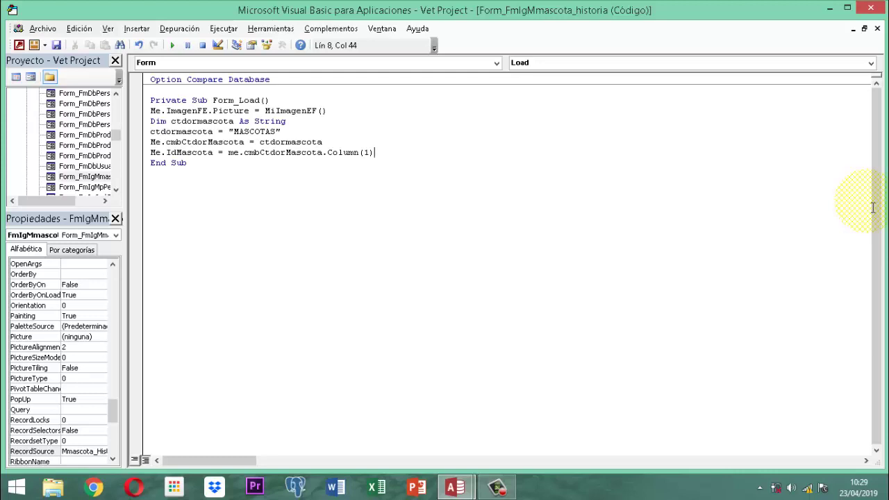
pyautogui.write('+1')
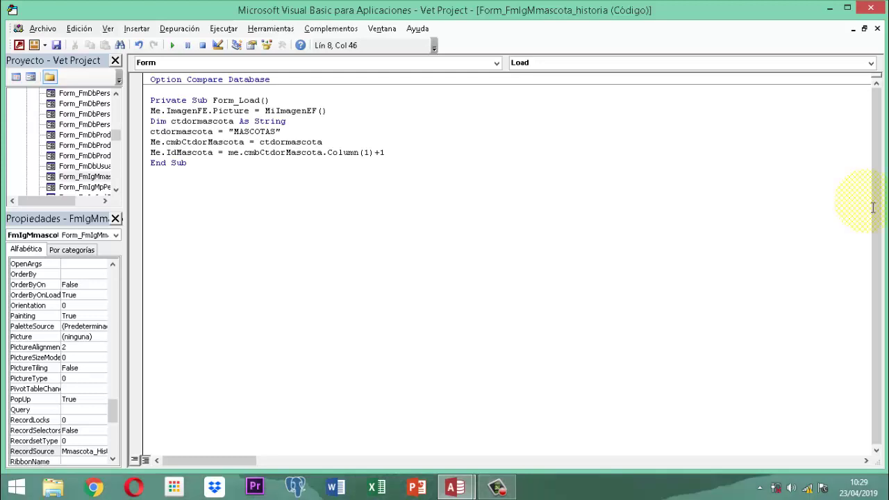
pyautogui.press('Return')
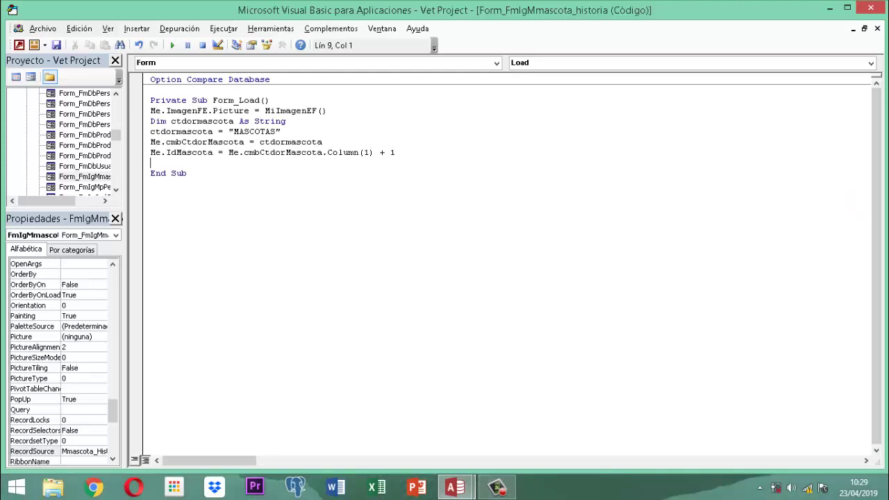
# Step: Add the line Me.IdMascota.Locked = True below the IdMascota assignment, and close the code editor
pyautogui.write('Me.')
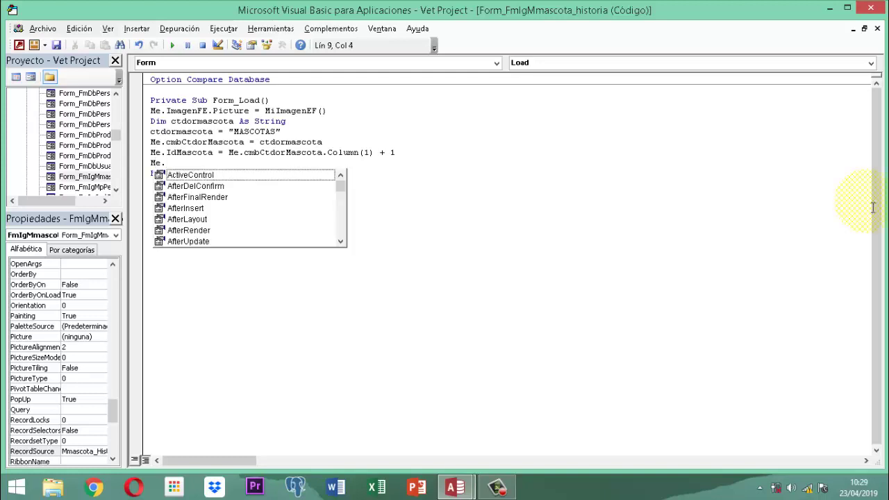
pyautogui.write('Idmas')
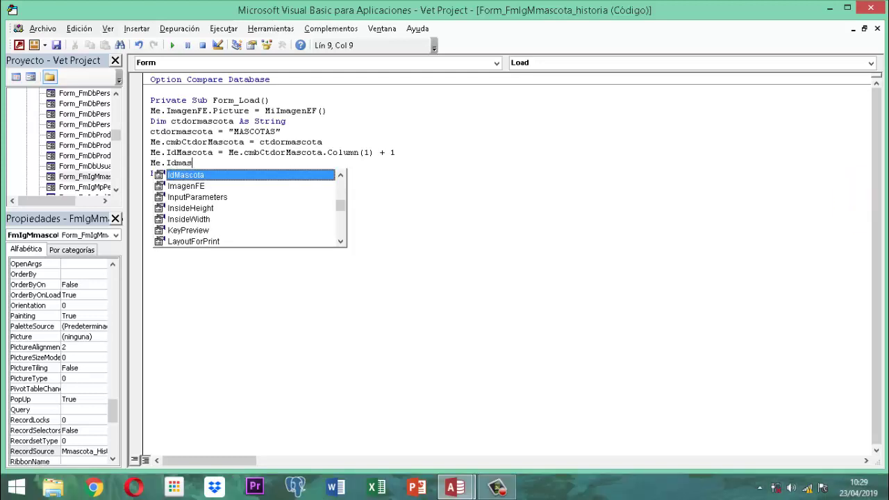
pyautogui.press('Tab')
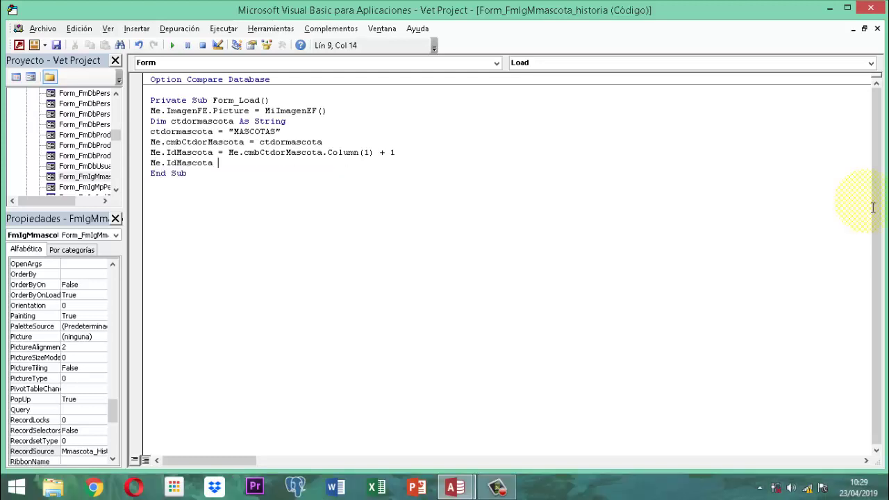
pyautogui.write('.lc')
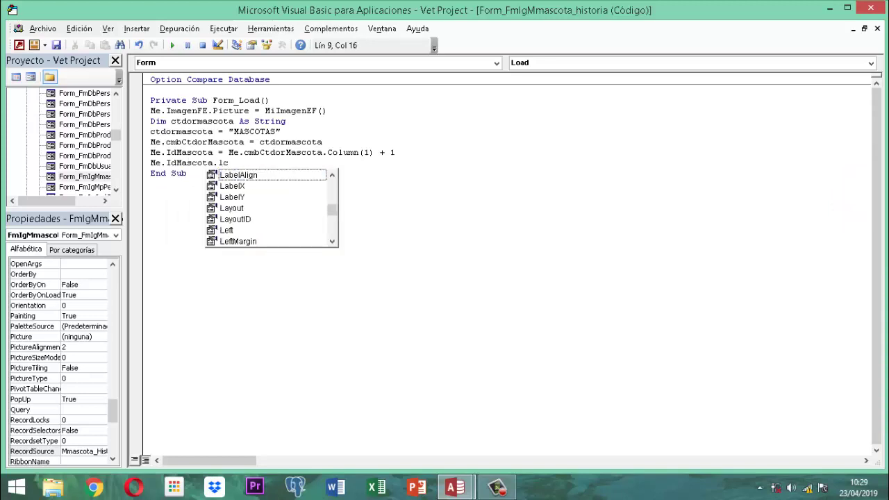
pyautogui.press('BackSpace')
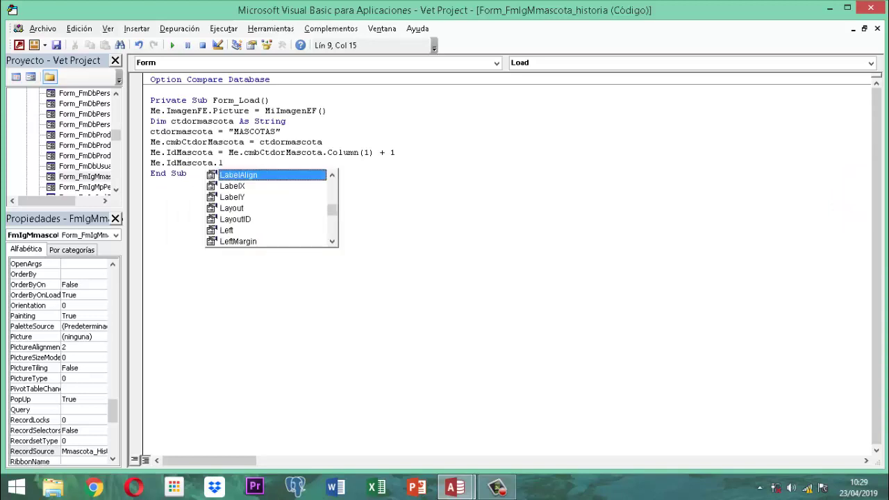
pyautogui.write('ocked ')
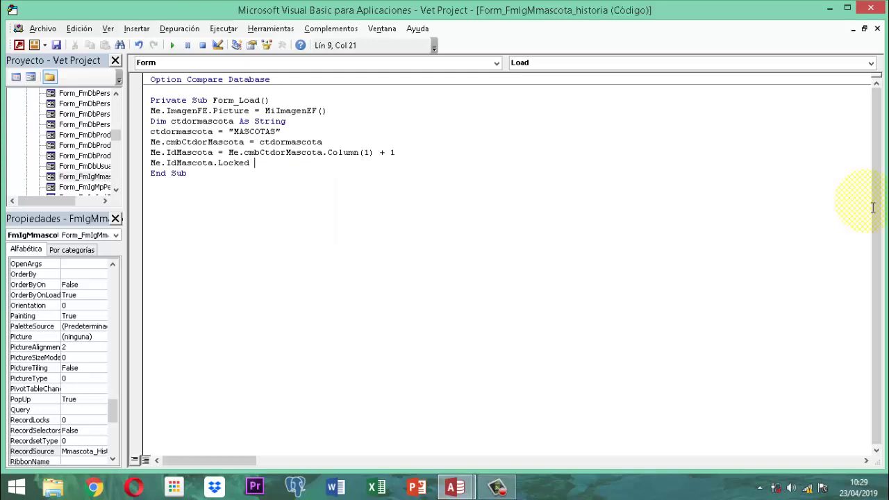
pyautogui.write('=')
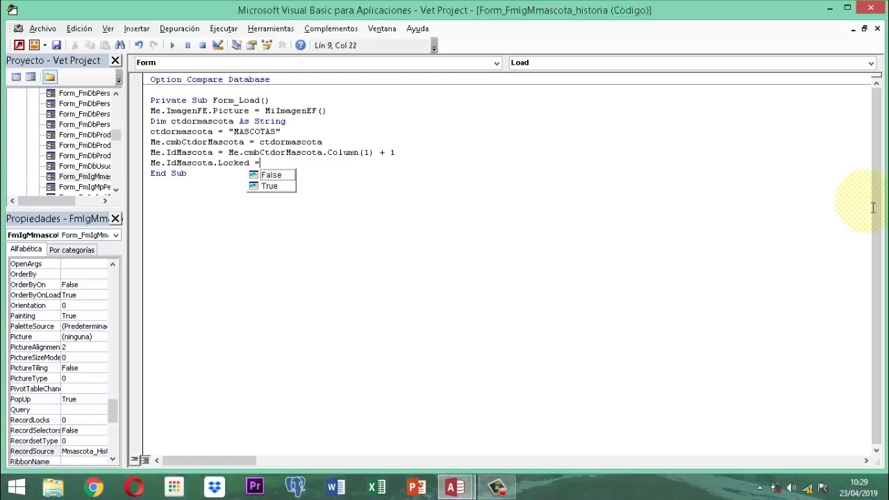
pyautogui.write('True')
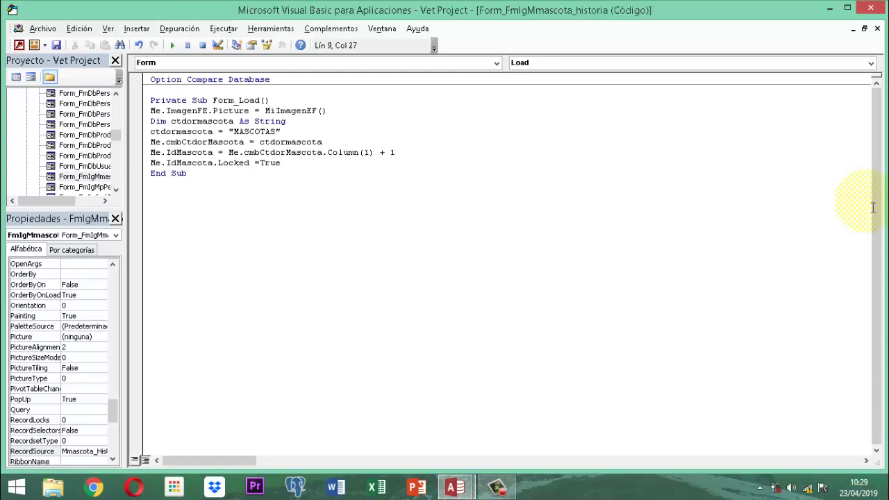
pyautogui.press('Return')
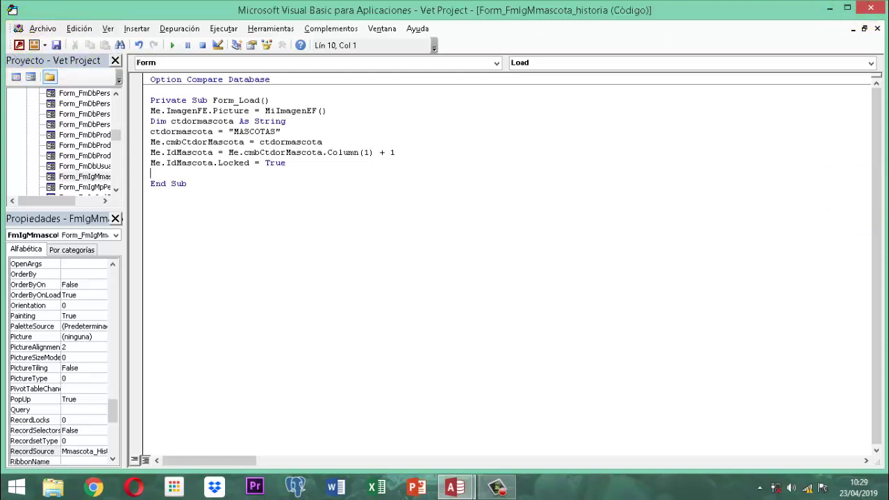
pyautogui.click(872, 8)
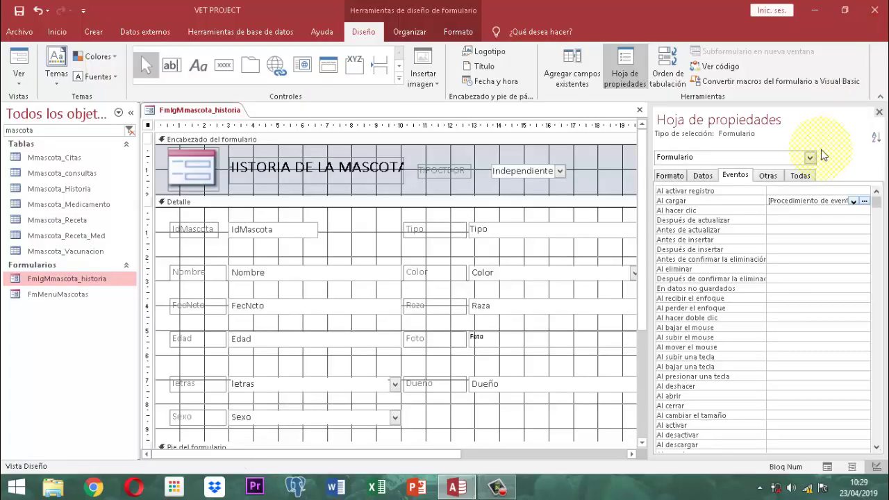
# Step: Add the existing FecReg field to the detail section between IdMascota and Nombre, shifting it slightly left
pyautogui.click(879, 114)
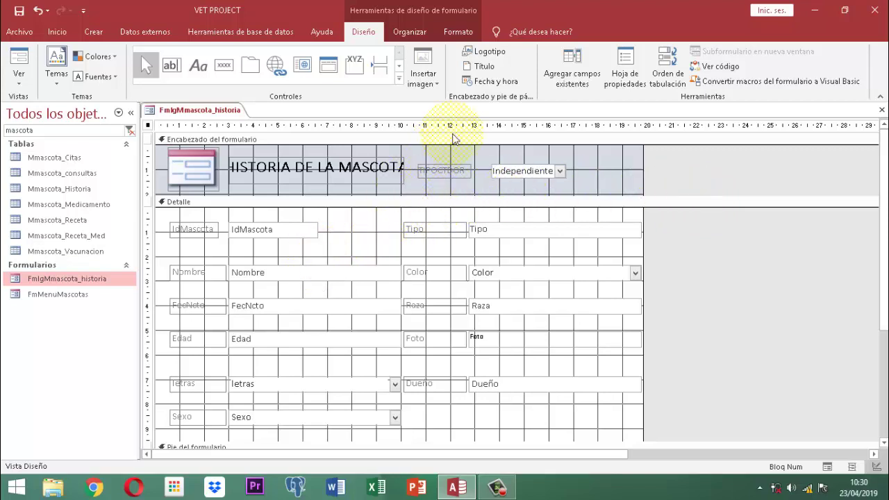
pyautogui.click(579, 58)
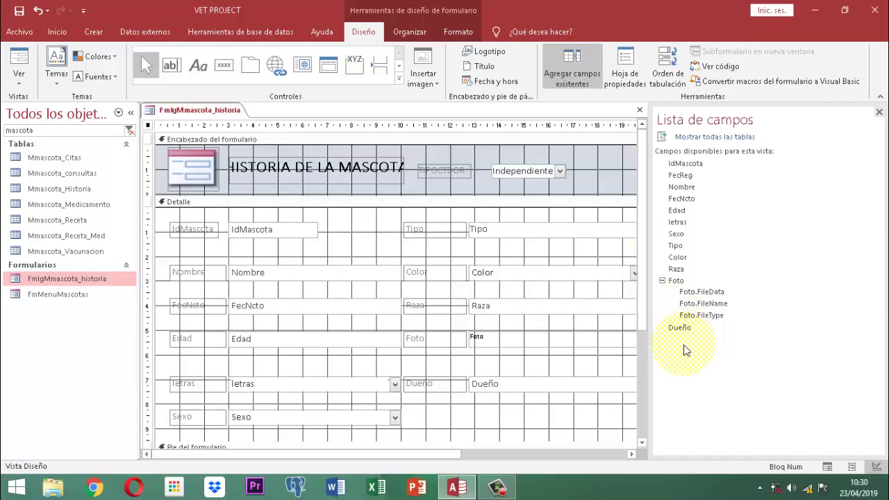
pyautogui.moveTo(681, 177); pyautogui.dragTo(297, 254)
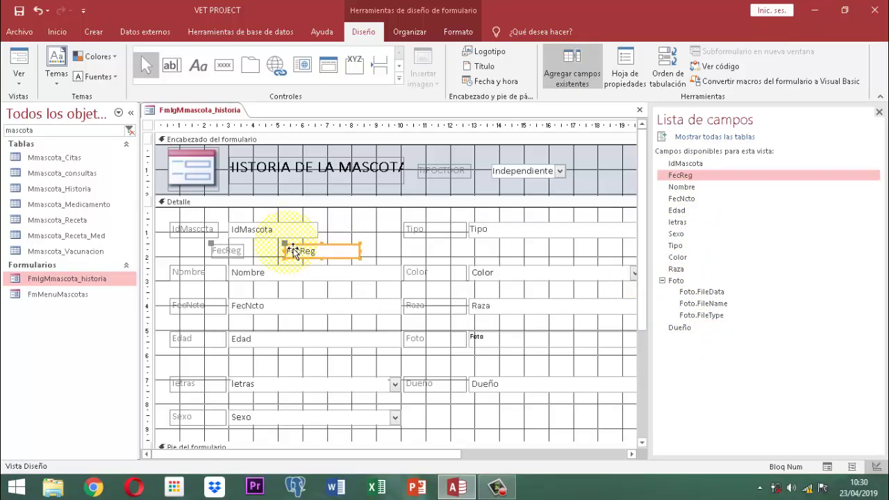
pyautogui.click(878, 112)
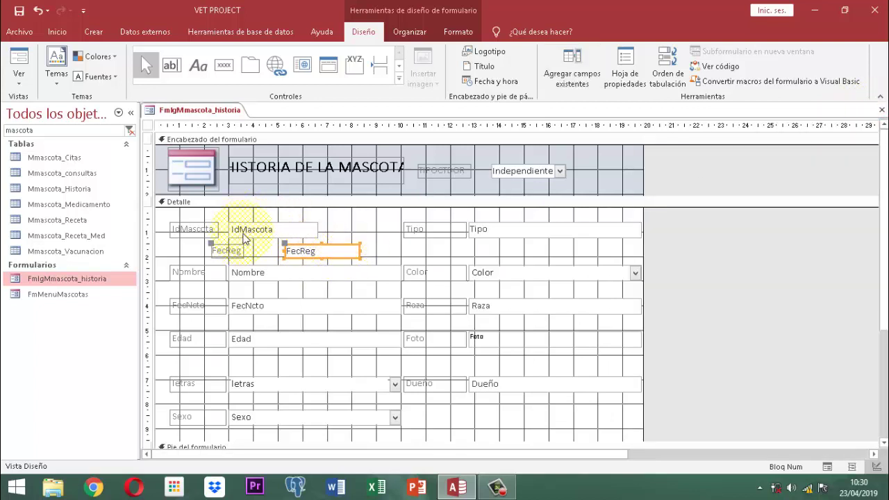
pyautogui.press('Left')
pyautogui.press('Left')
pyautogui.press('Left')
pyautogui.press('Left')
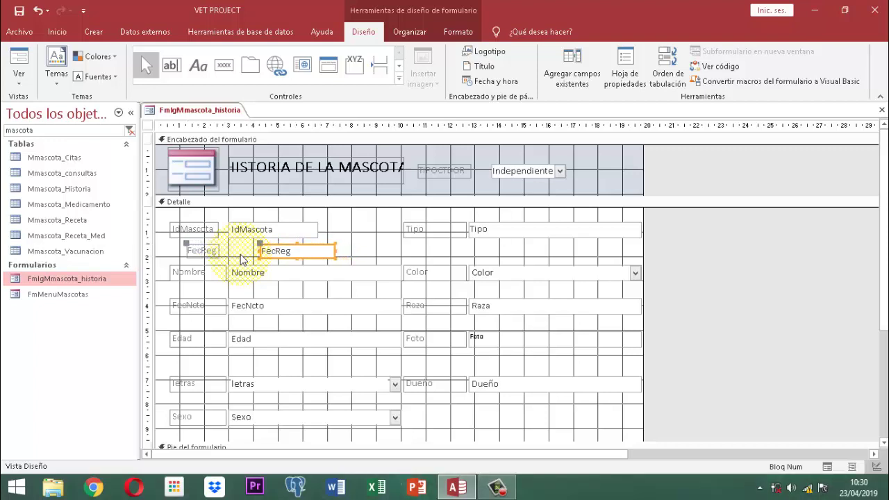
# Step: Align FecReg with IdMascota by applying a stacked layout to both fields and their labels, and remove the layout
pyautogui.click(351, 248)
pyautogui.moveTo(352, 255); pyautogui.dragTo(194, 234)
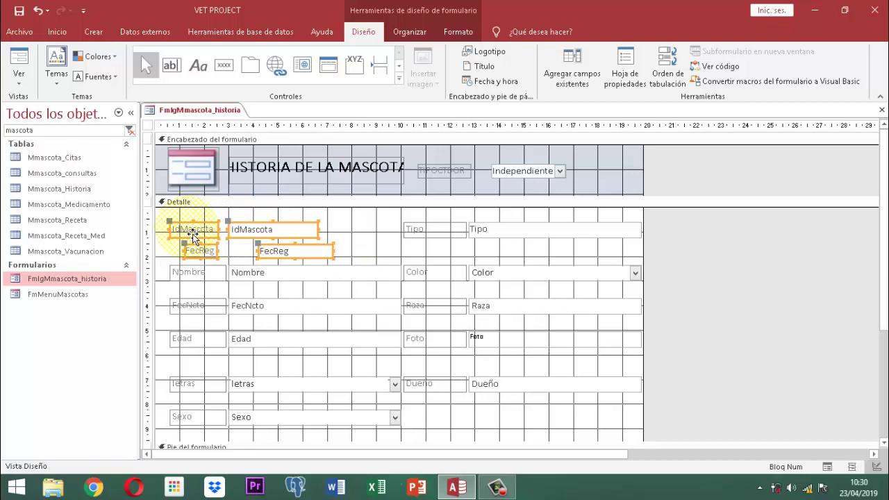
pyautogui.click(394, 32)
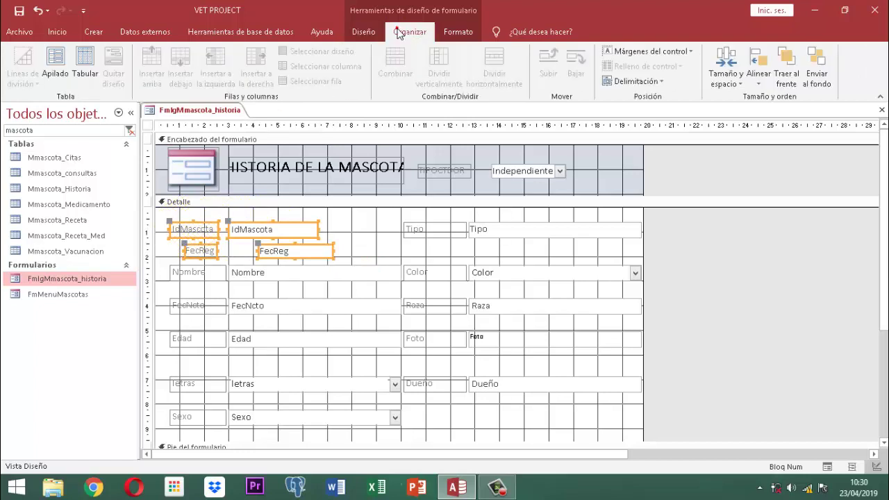
pyautogui.click(56, 60)
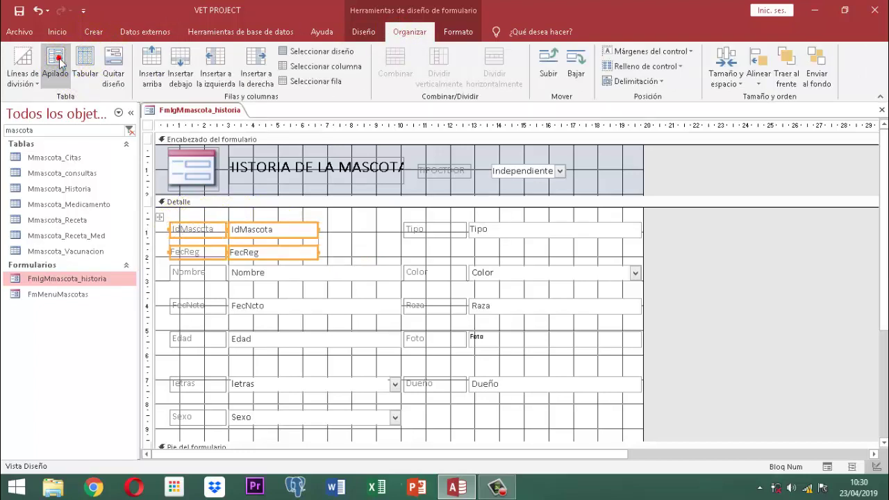
pyautogui.click(114, 66)
pyautogui.click(353, 232)
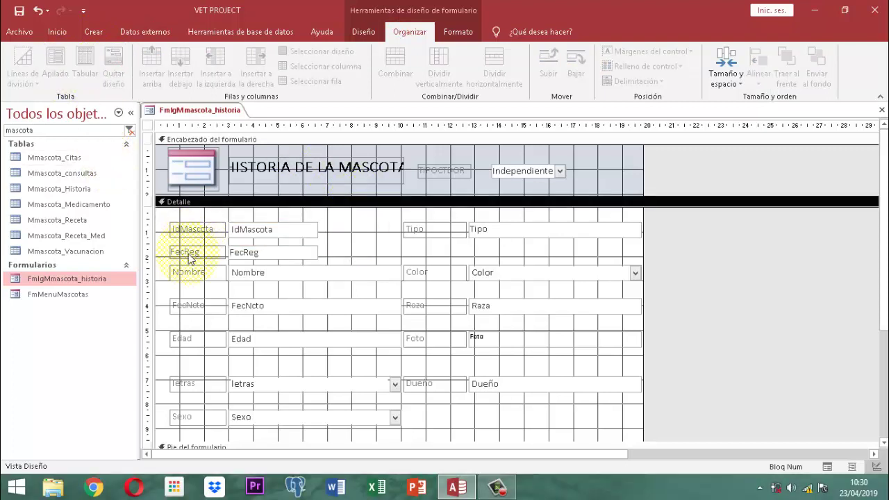
# Step: Change the FecReg label's caption to "Fecha Registro"
pyautogui.click(189, 253)
pyautogui.click(186, 251)
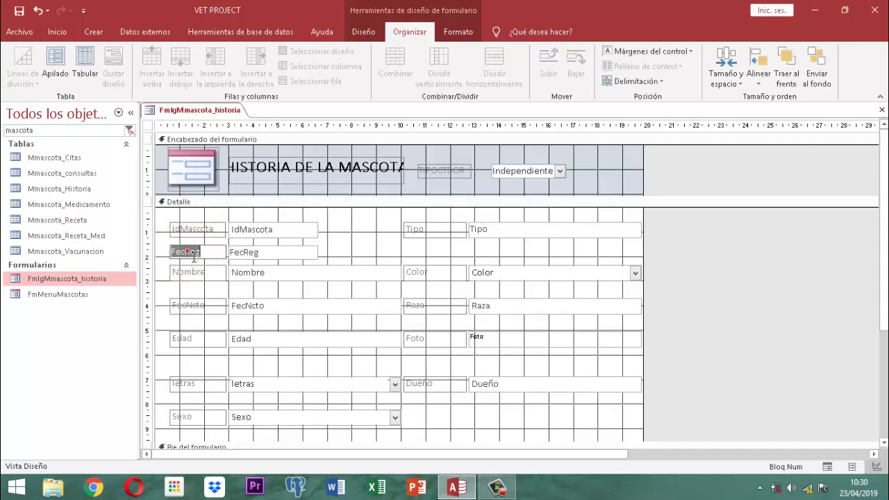
pyautogui.click(186, 251)
pyautogui.write('ha')
pyautogui.press('End')
pyautogui.write('istro')
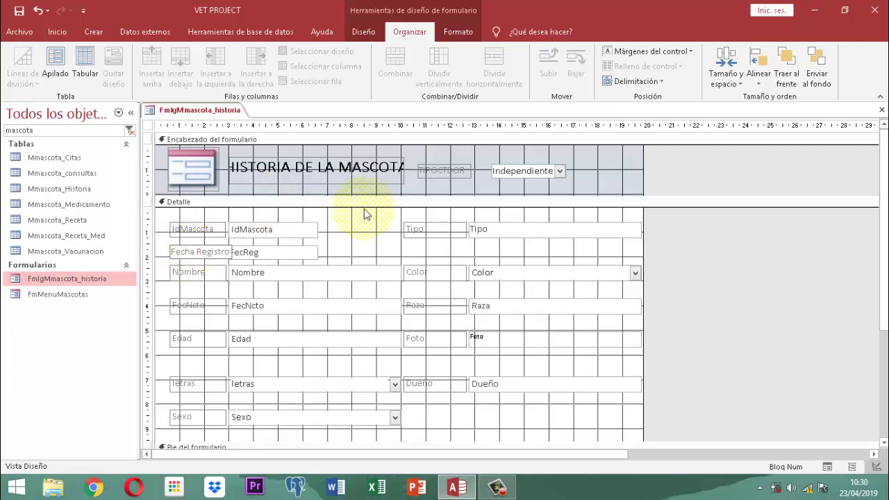
# Step: Realign the IdMascota and FecReg fields to the widened label with a stacked layout, and remove that layout again
pyautogui.click(349, 252)
pyautogui.moveTo(331, 256); pyautogui.dragTo(210, 236)
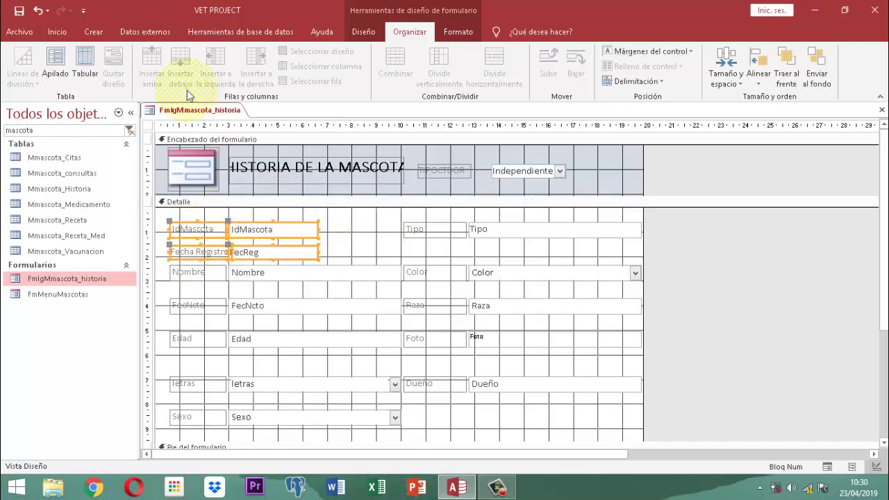
pyautogui.click(58, 64)
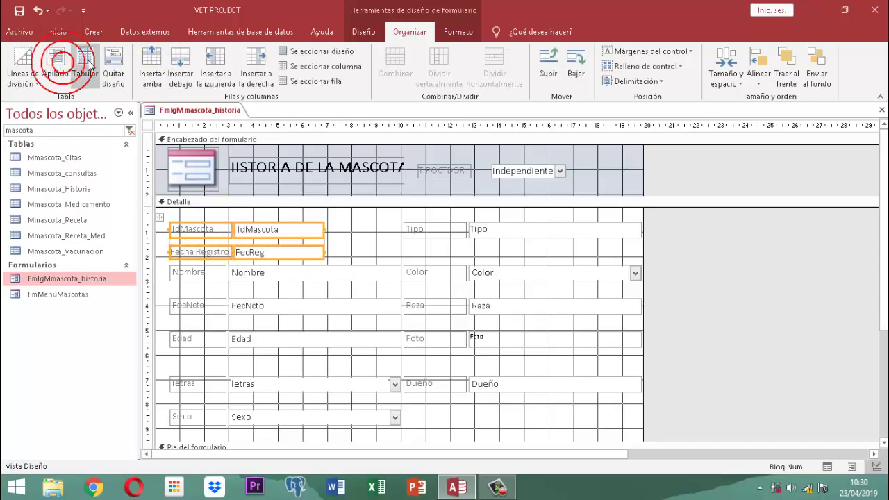
pyautogui.click(113, 75)
pyautogui.click(340, 239)
# Step: Move the IdMascota and FecReg fields with their labels up to just below the Detalle section bar
pyautogui.moveTo(347, 238); pyautogui.dragTo(193, 229)
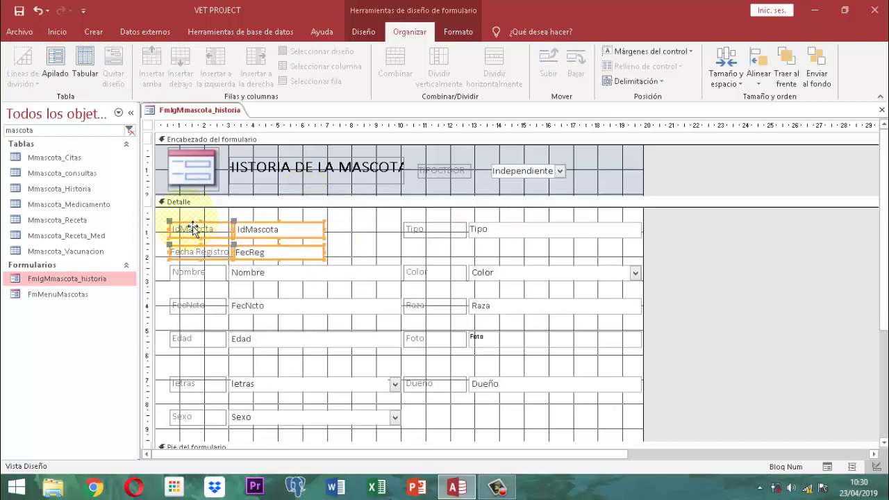
pyautogui.press('Up')
pyautogui.press('Up')
pyautogui.press('Up')
pyautogui.press('Up')
pyautogui.press('Up')
pyautogui.press('Up')
pyautogui.press('Up')
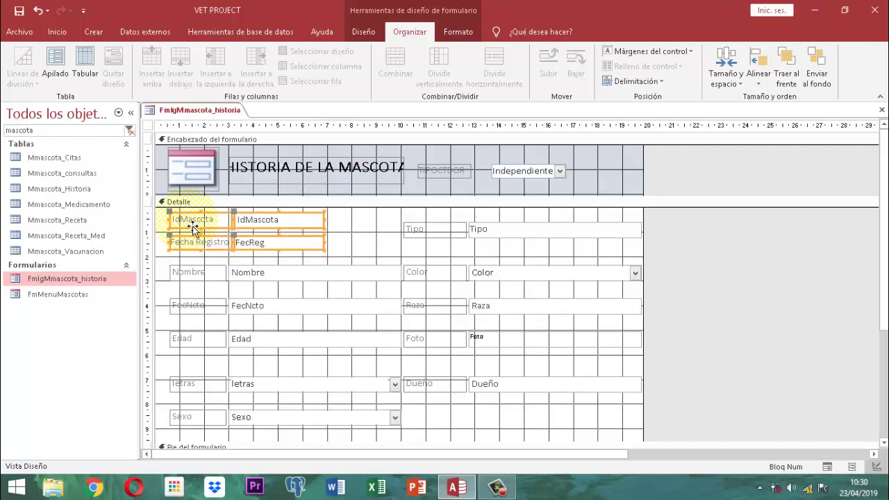
pyautogui.click(359, 258)
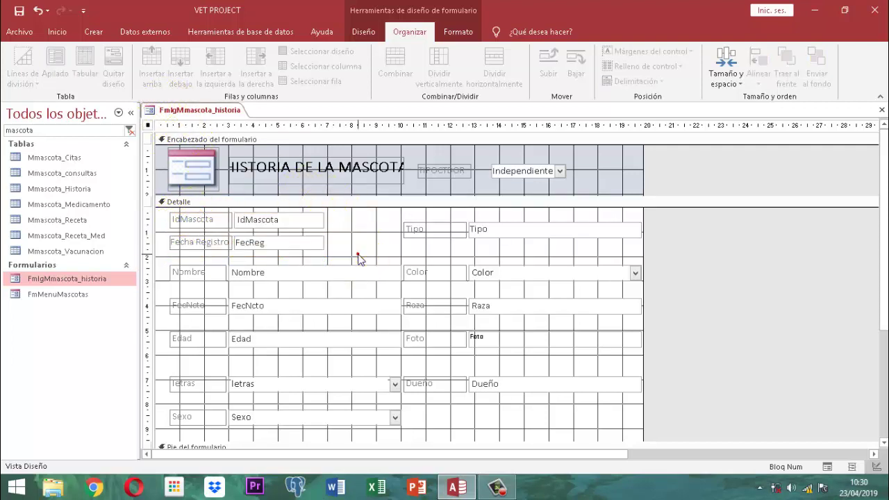
pyautogui.click(359, 259)
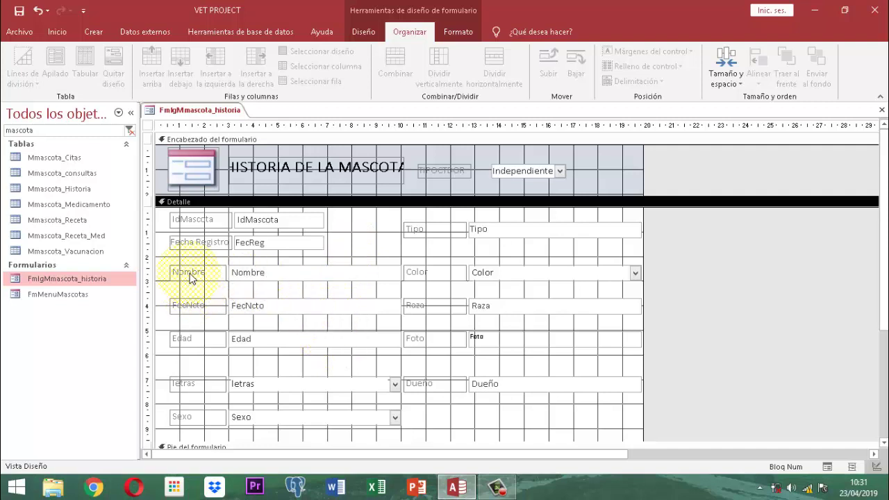
# Step: Set the display format of the FecReg text box to Fecha corta
pyautogui.click(280, 247)
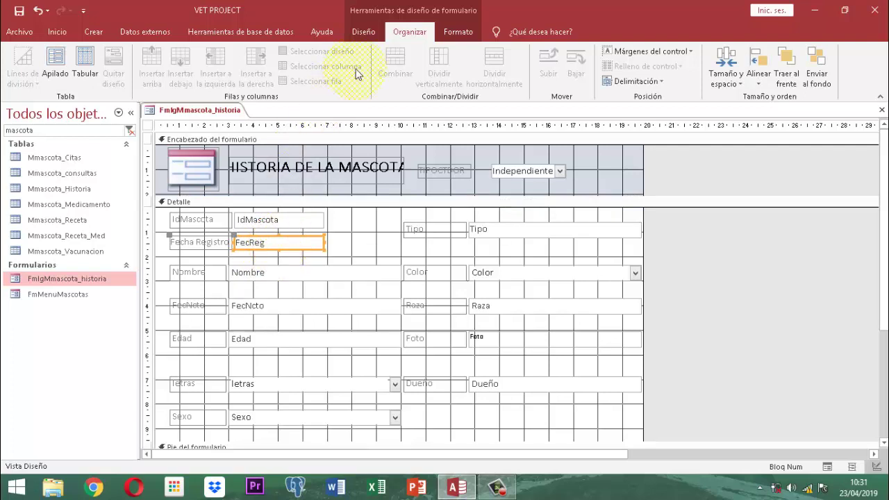
pyautogui.click(363, 32)
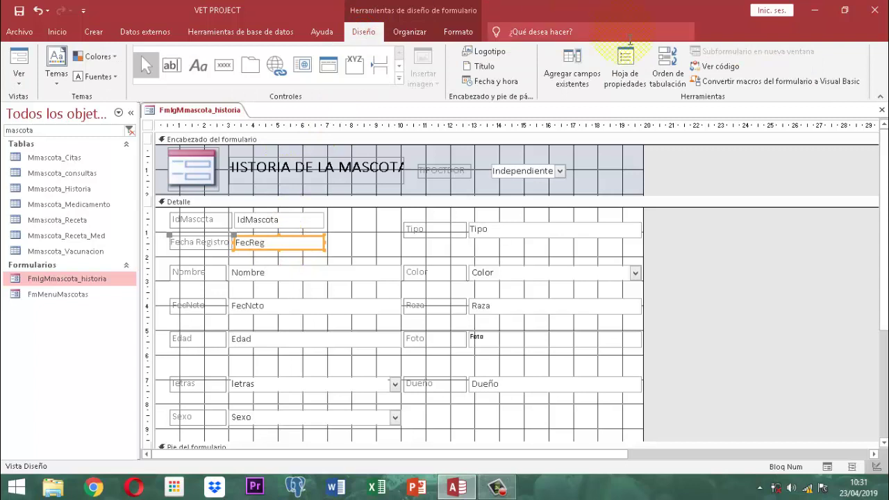
pyautogui.click(608, 65)
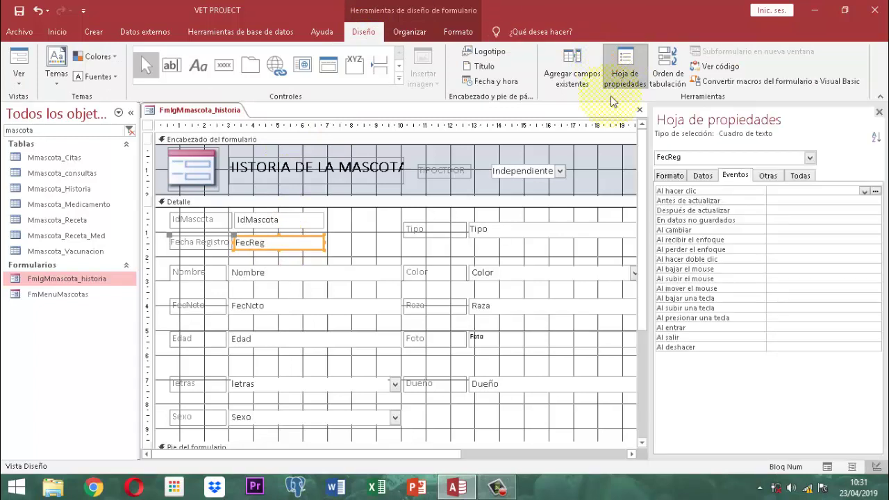
pyautogui.click(701, 176)
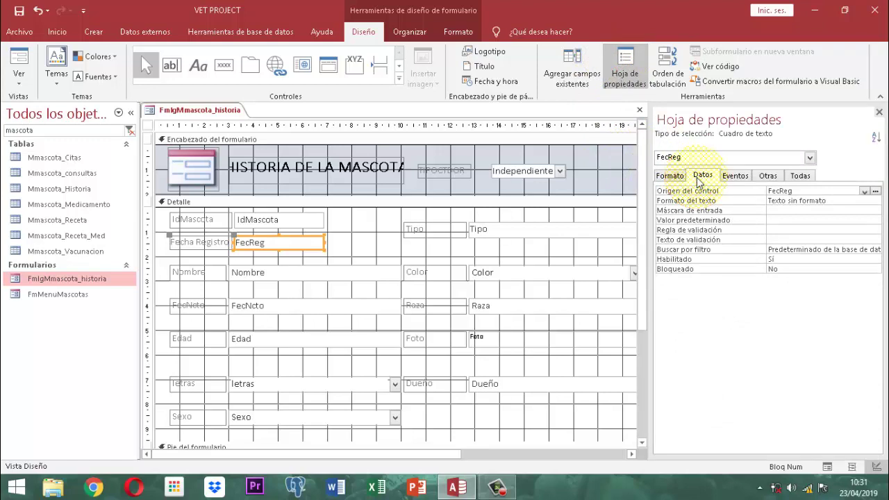
pyautogui.click(670, 175)
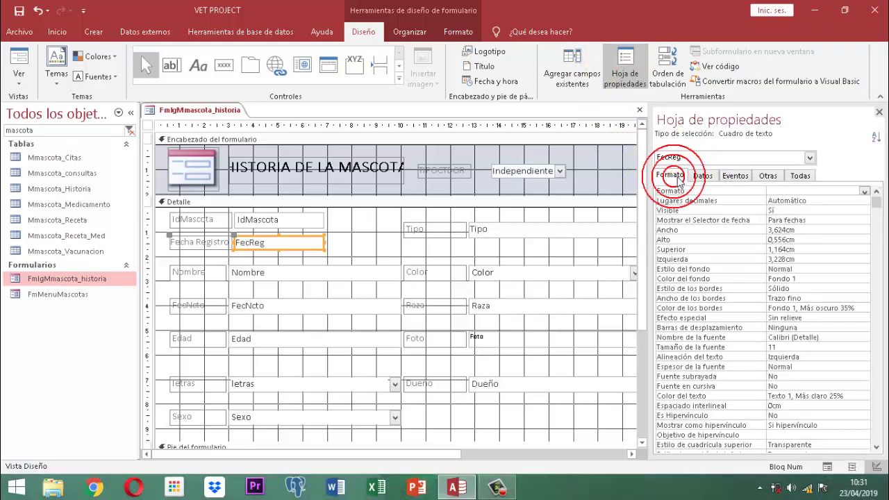
pyautogui.click(865, 190)
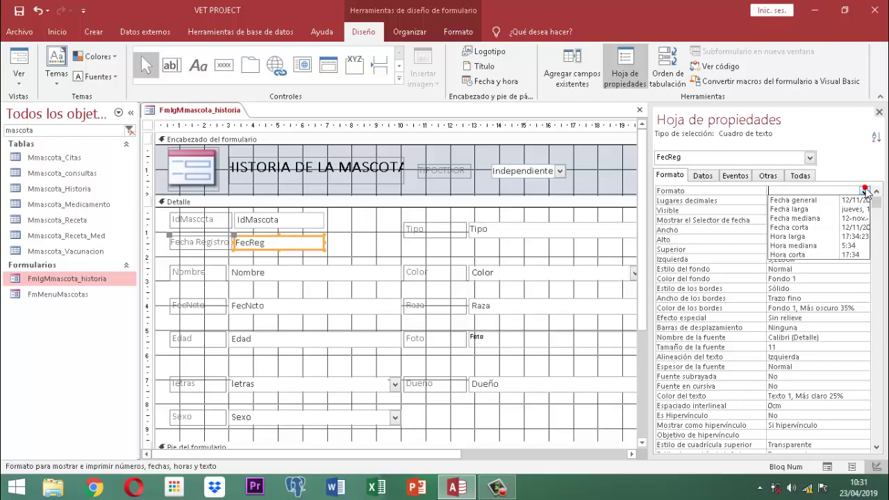
pyautogui.click(811, 227)
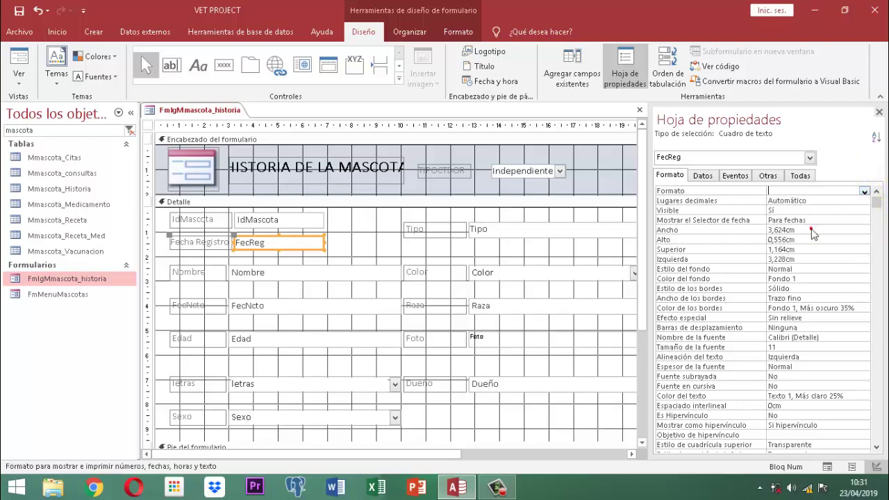
# Step: Give the FecReg text box the Fecha corta input mask using the input mask wizard, and close its properties
pyautogui.click(702, 176)
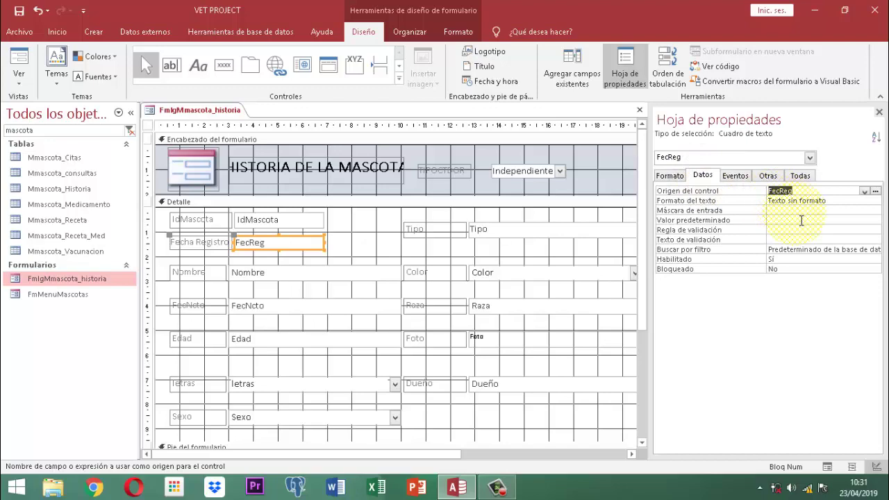
pyautogui.click(799, 210)
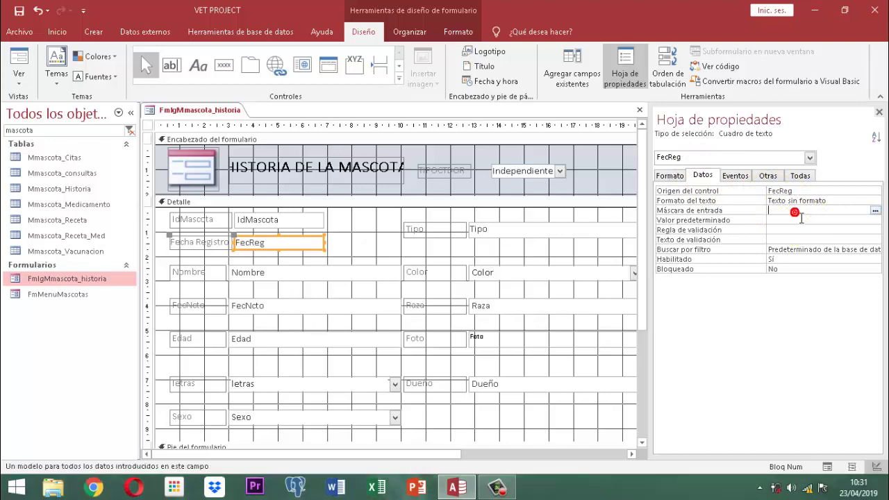
pyautogui.click(875, 210)
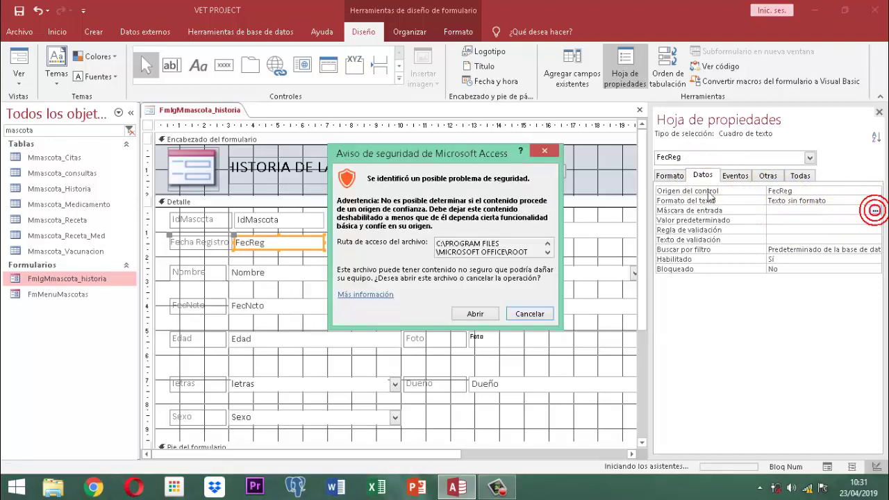
pyautogui.click(473, 314)
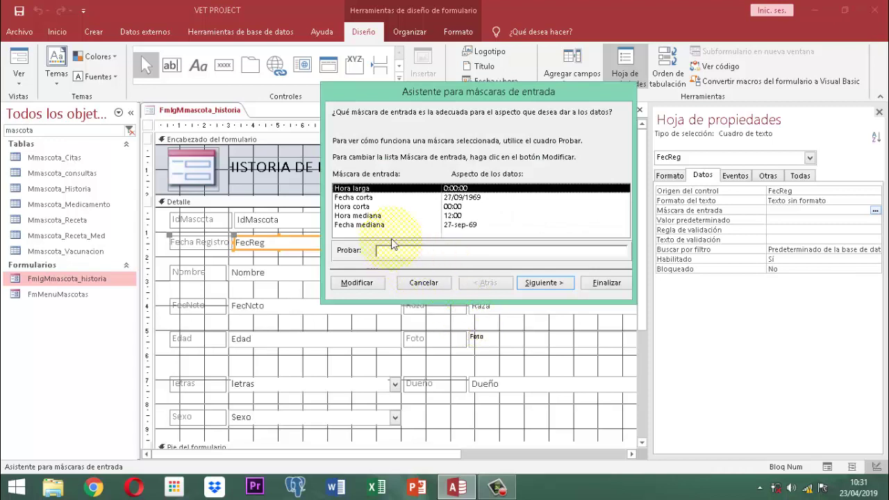
pyautogui.click(373, 198)
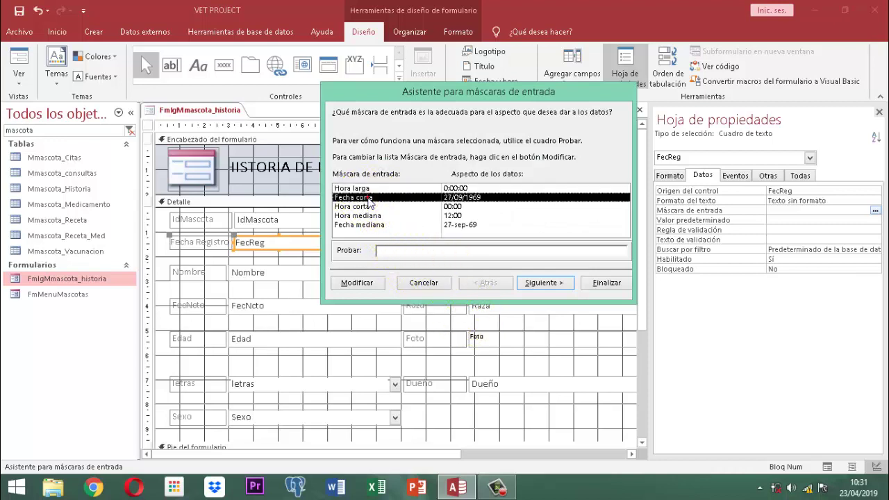
pyautogui.click(551, 284)
pyautogui.click(547, 287)
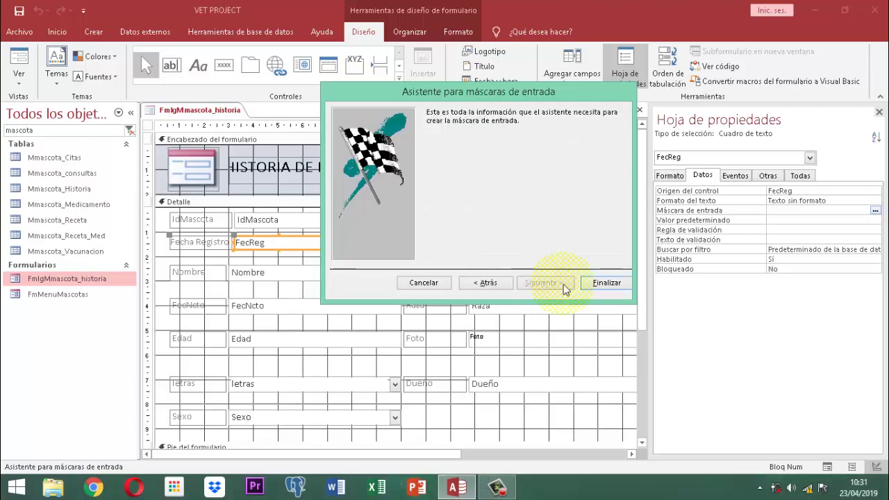
pyautogui.click(605, 283)
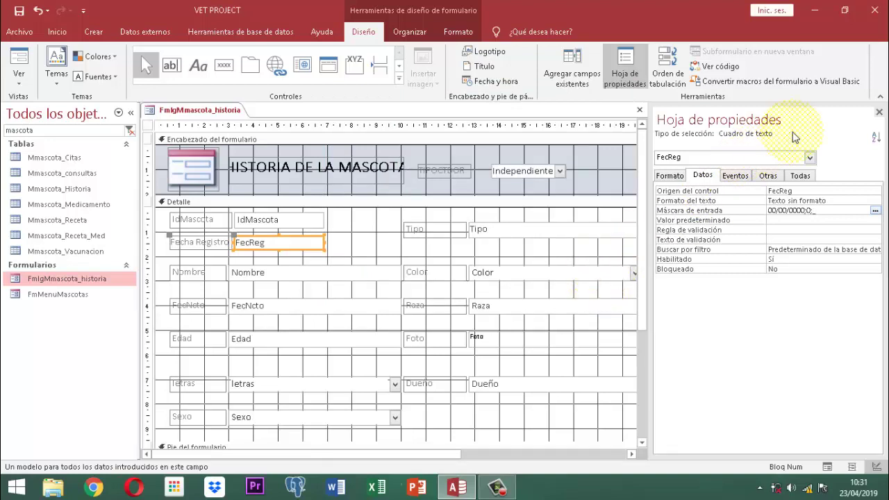
pyautogui.click(879, 113)
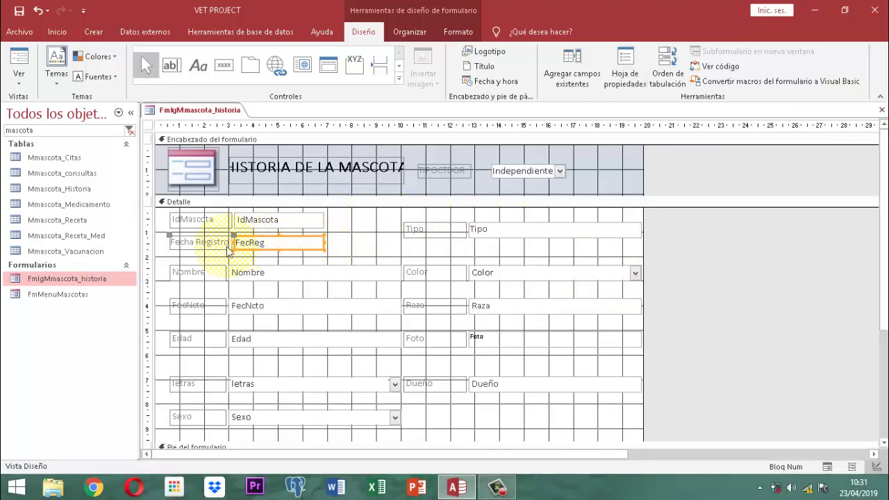
pyautogui.click(275, 221)
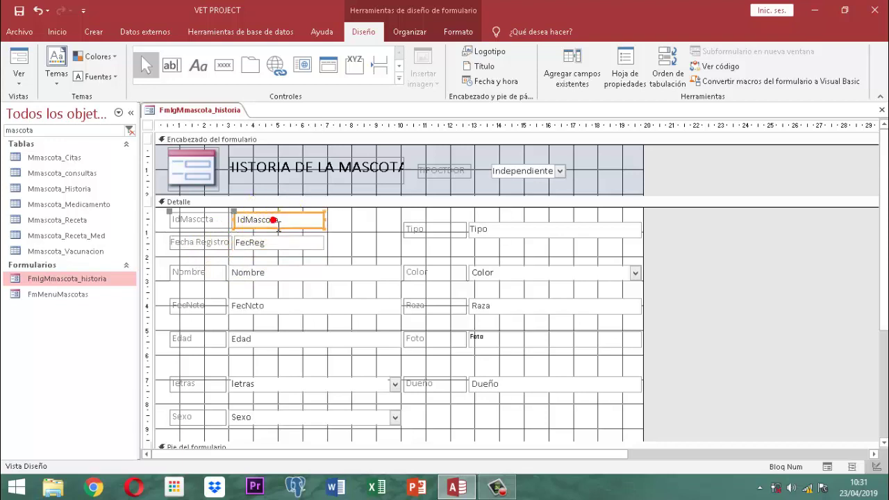
pyautogui.click(276, 220)
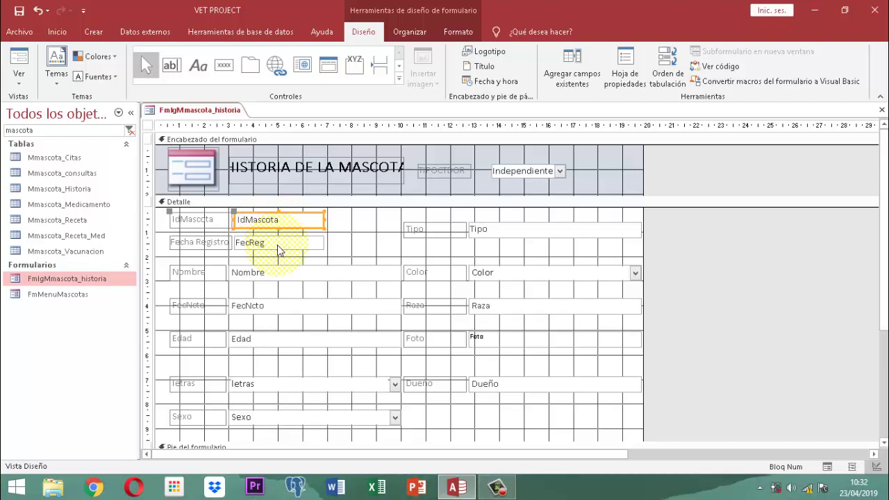
pyautogui.click(278, 246)
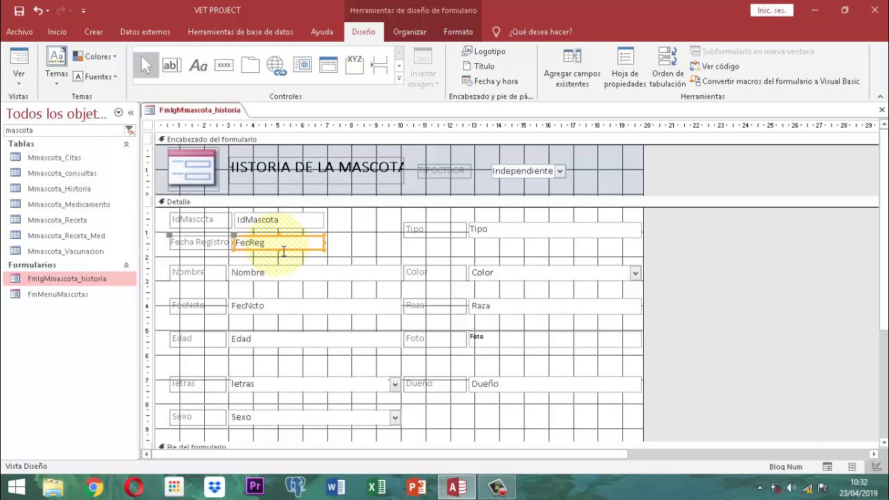
# Step: Open the code of the form's Al cargar event procedure
pyautogui.click(147, 126)
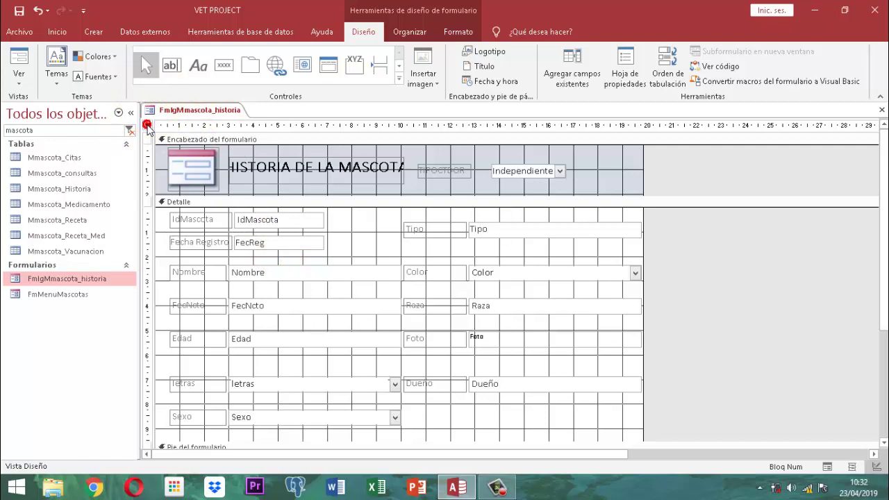
pyautogui.click(625, 66)
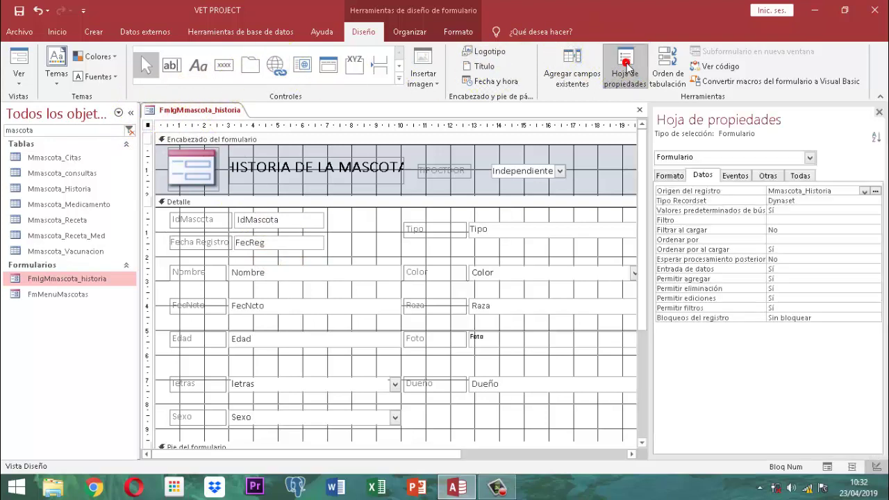
pyautogui.click(726, 176)
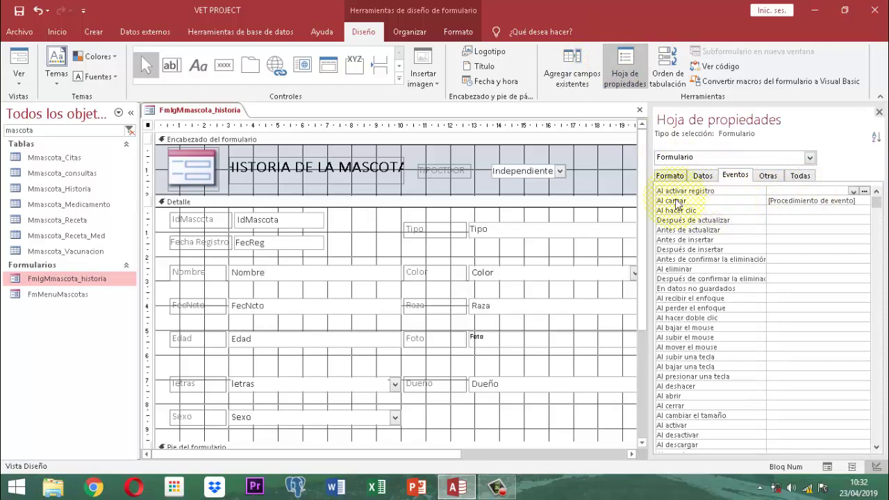
pyautogui.click(842, 200)
pyautogui.click(865, 201)
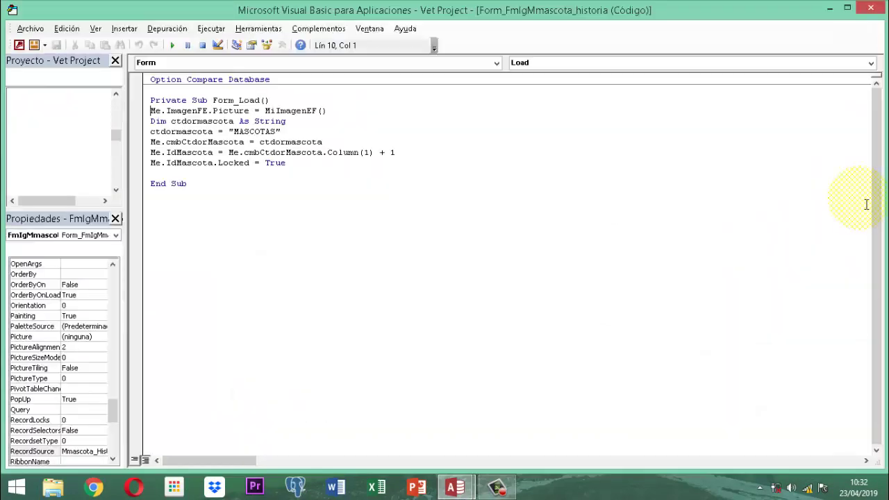
# Step: Add the line Me.FECREG.SetFocus at the end of Form_Load, save the code, and return to the form design
pyautogui.click(156, 174)
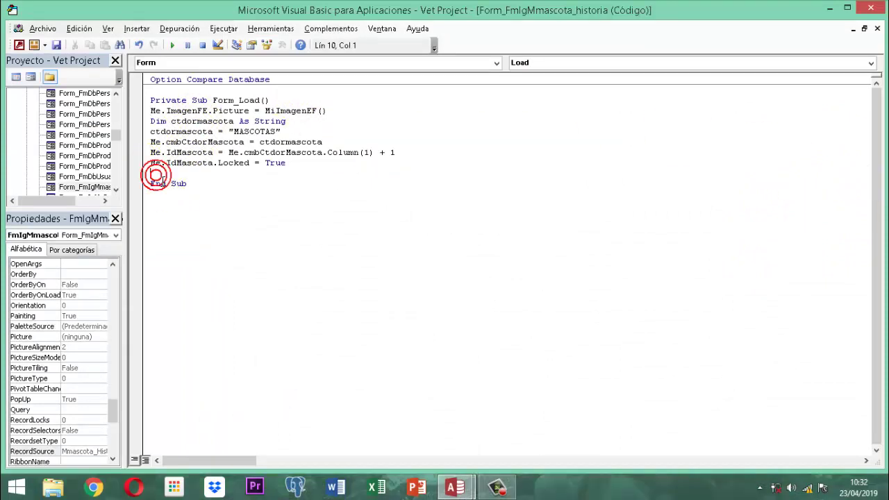
pyautogui.write('Me.Fec')
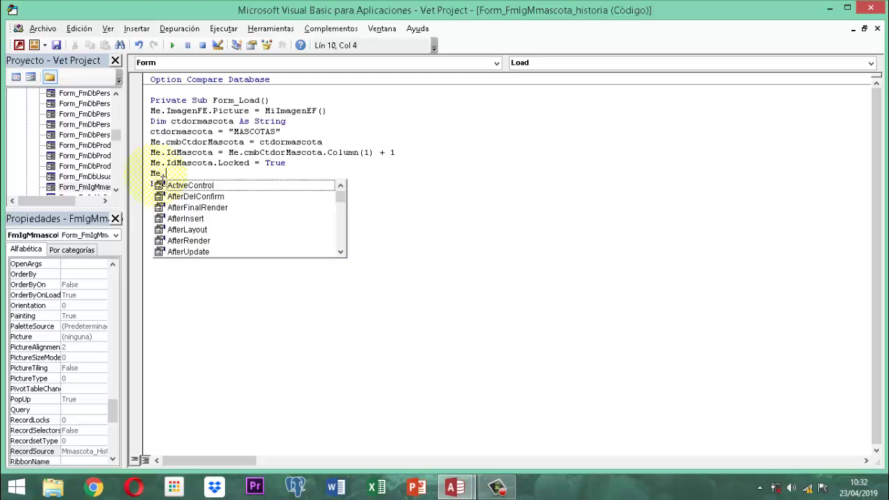
pyautogui.press('Down')
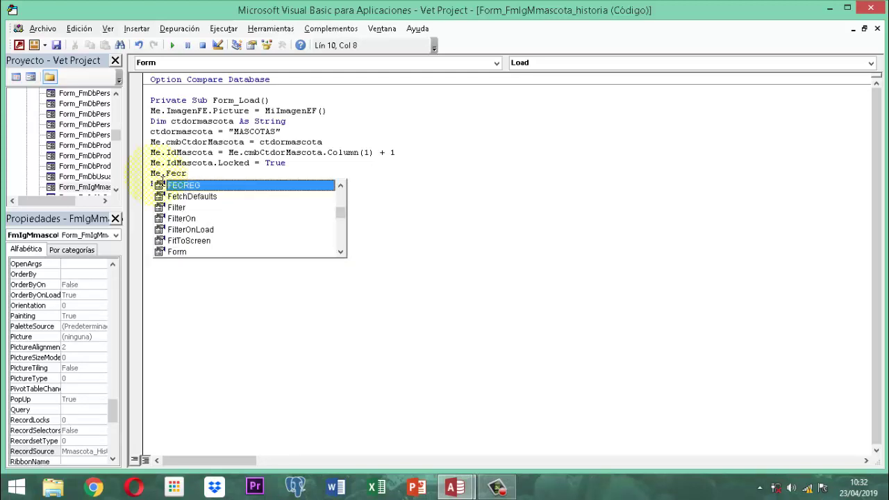
pyautogui.press('Tab')
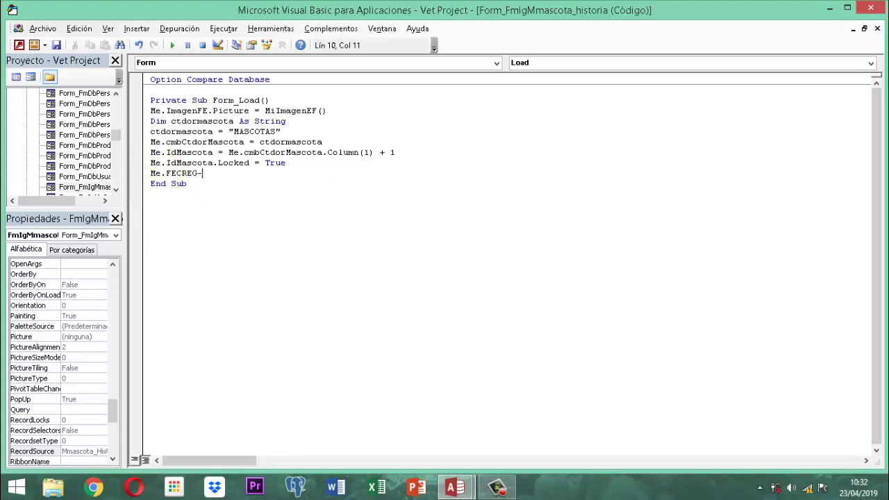
pyautogui.write('.se')
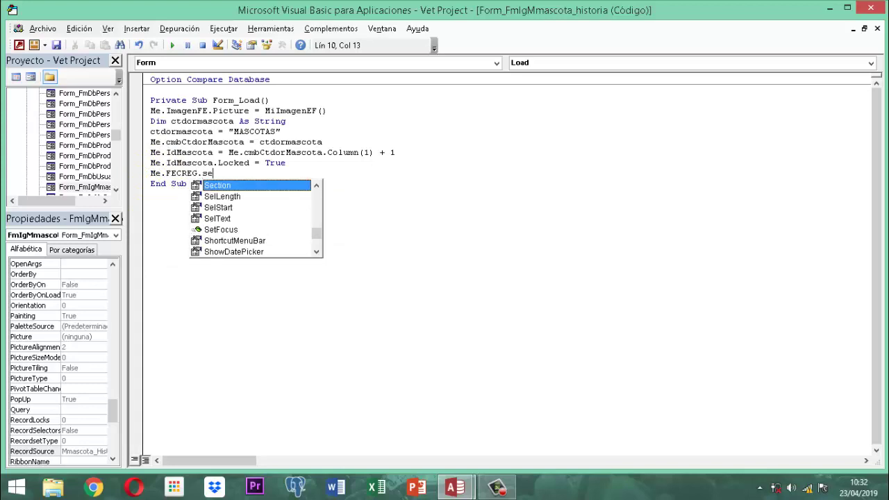
pyautogui.write('tf')
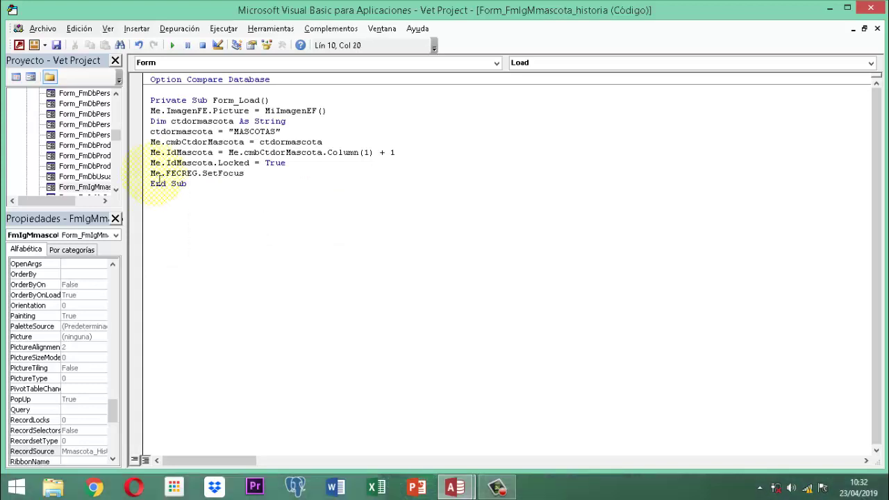
pyautogui.press('BackSpace')
pyautogui.click(57, 46)
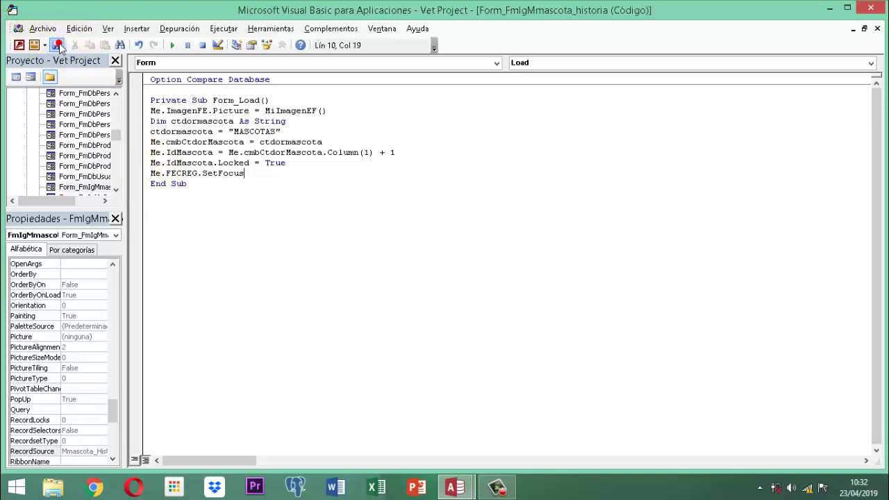
pyautogui.click(873, 8)
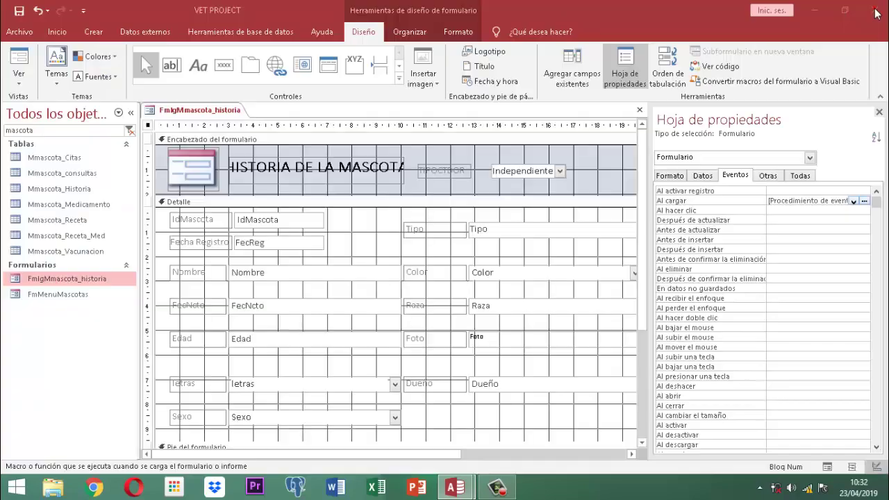
pyautogui.click(878, 111)
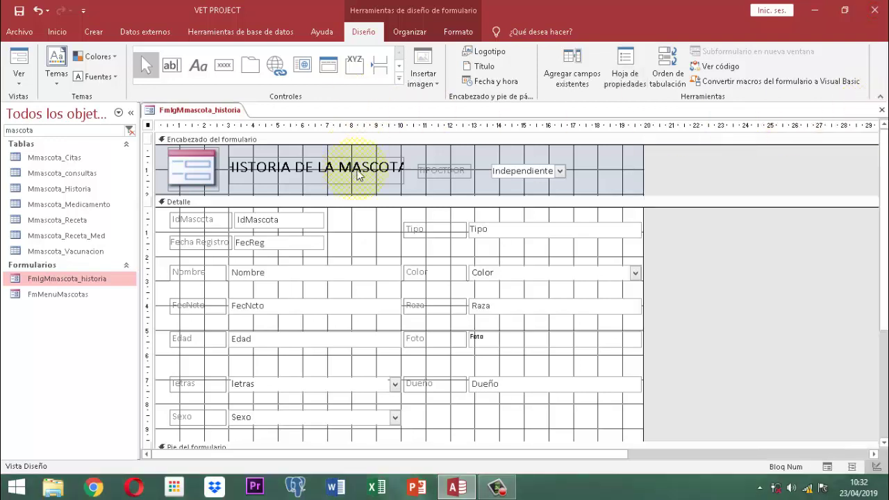
# Step: Widen the HISTORIA DE LA MASCOTA title label to about 16 cm and fill its background with light orange
pyautogui.click(514, 173)
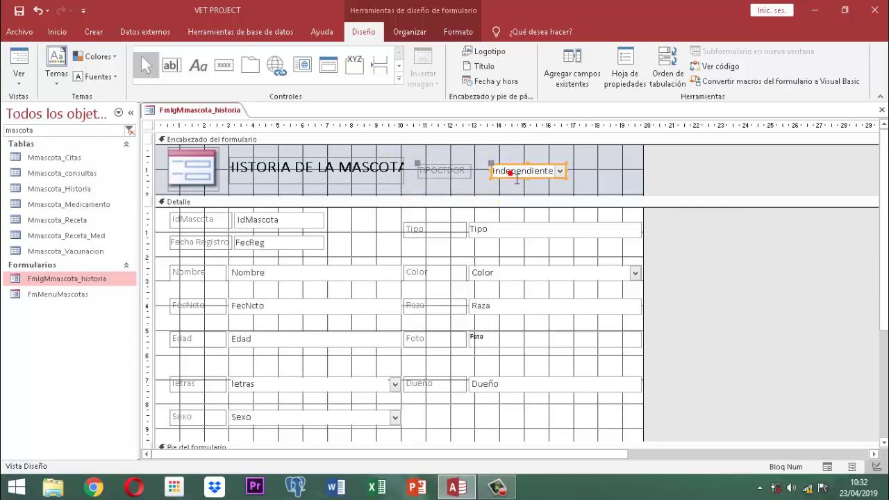
pyautogui.click(402, 179)
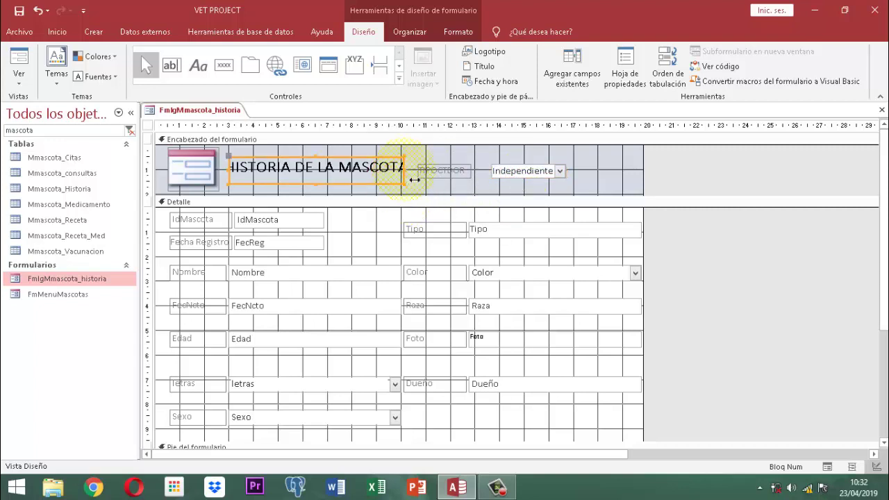
pyautogui.moveTo(414, 179); pyautogui.dragTo(629, 177)
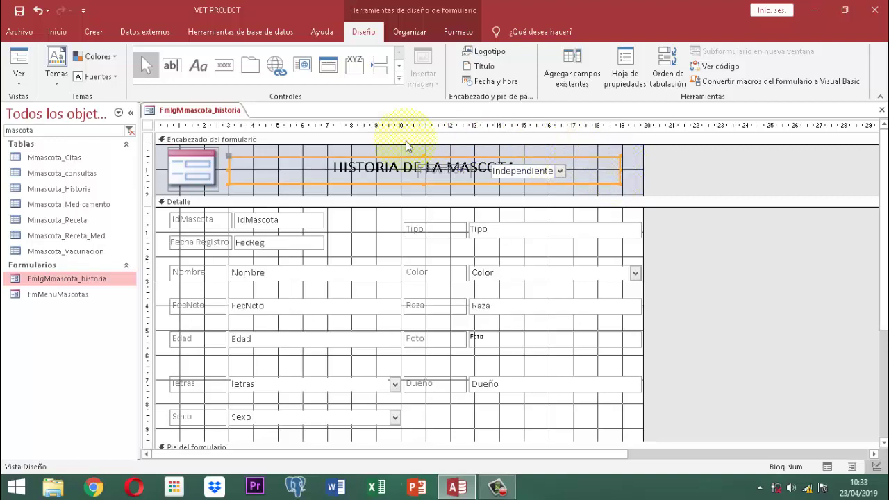
pyautogui.click(459, 32)
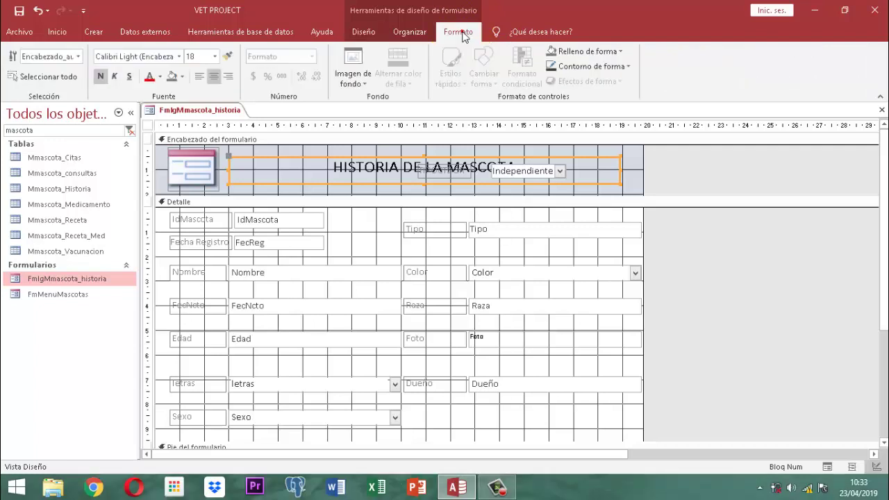
pyautogui.click(184, 77)
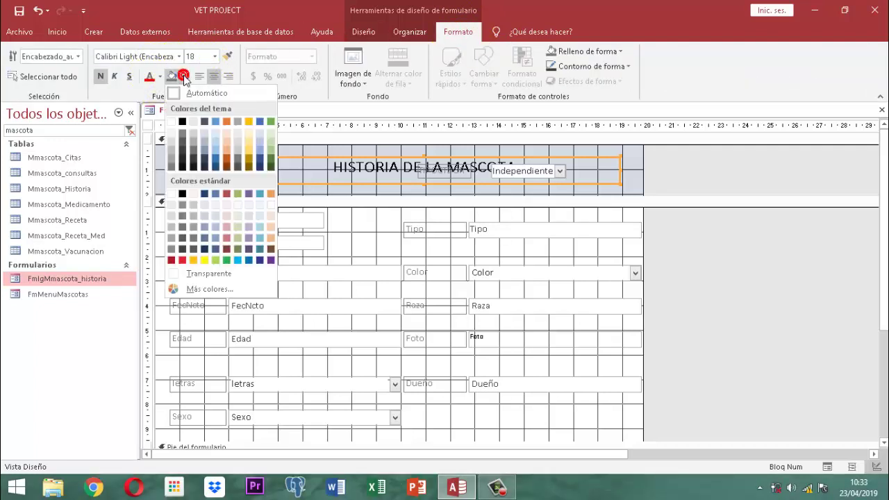
pyautogui.click(225, 154)
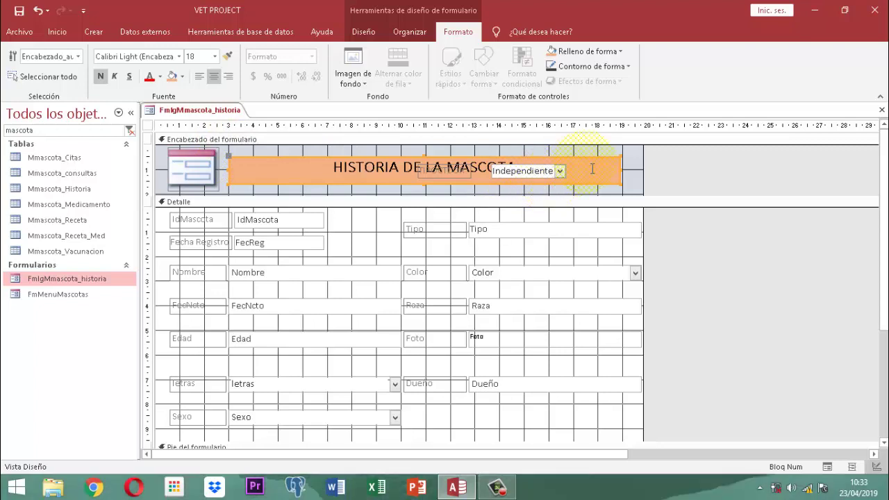
# Step: Bring the title label to the front so it covers the counter label and combo box in the form header
pyautogui.click(409, 32)
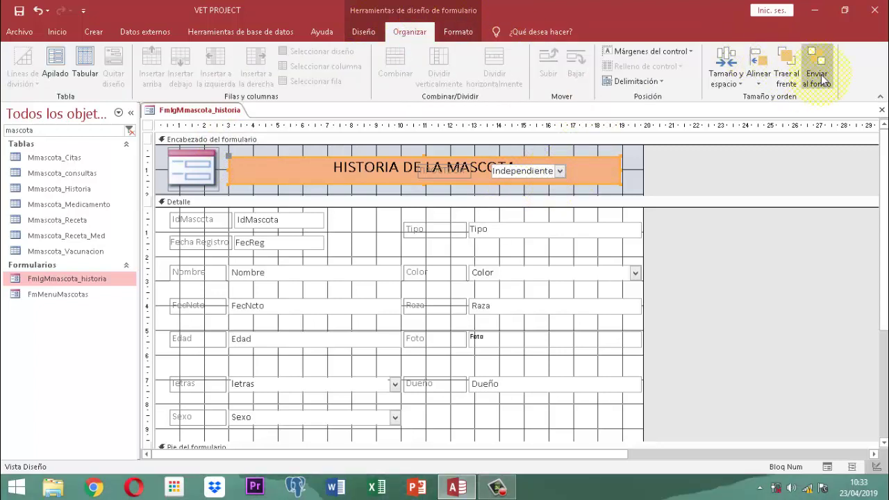
pyautogui.click(788, 72)
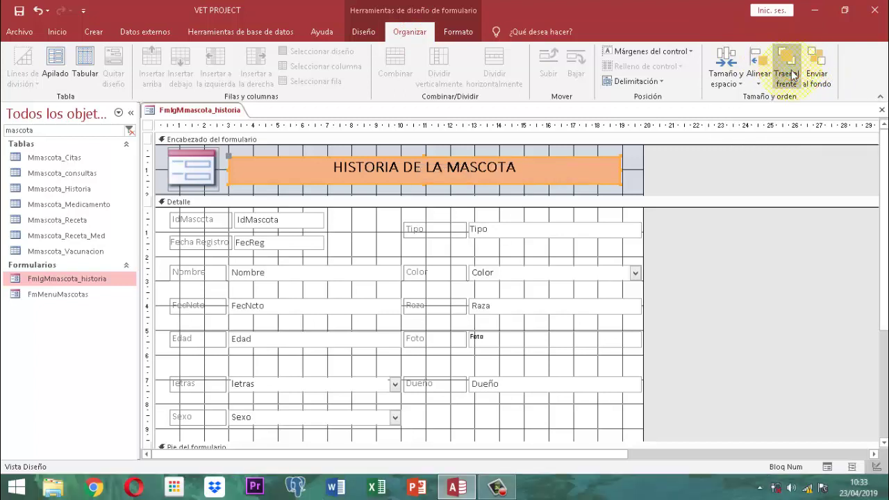
pyautogui.click(703, 178)
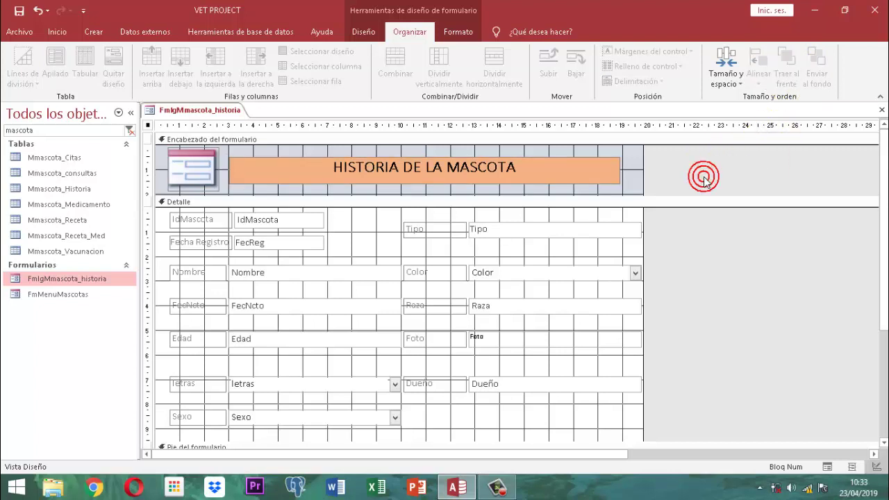
# Step: Set the title label's font to Adobe Gothic Std B
pyautogui.click(535, 179)
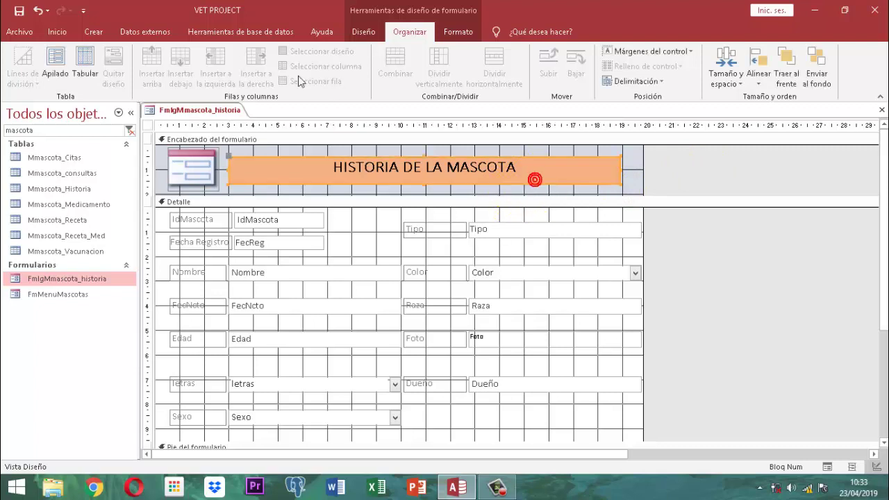
pyautogui.click(458, 32)
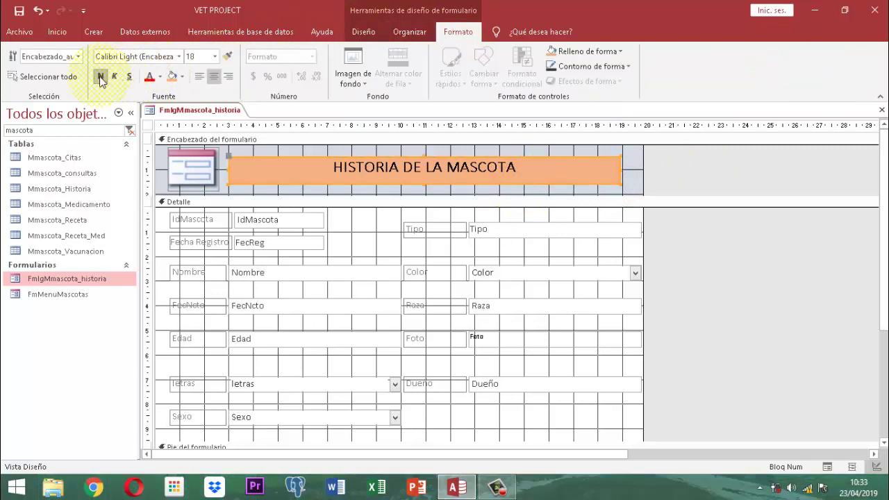
pyautogui.click(180, 57)
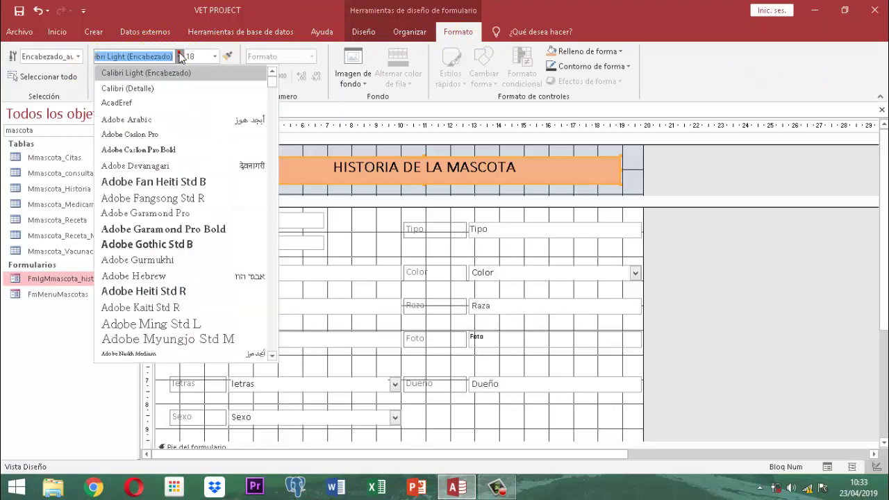
pyautogui.click(159, 239)
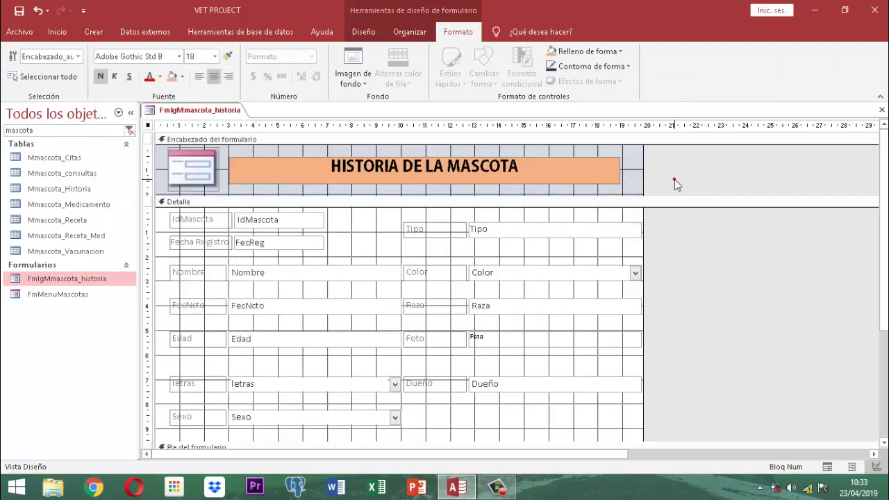
# Step: Set the background of the form header section to dark green
pyautogui.click(332, 141)
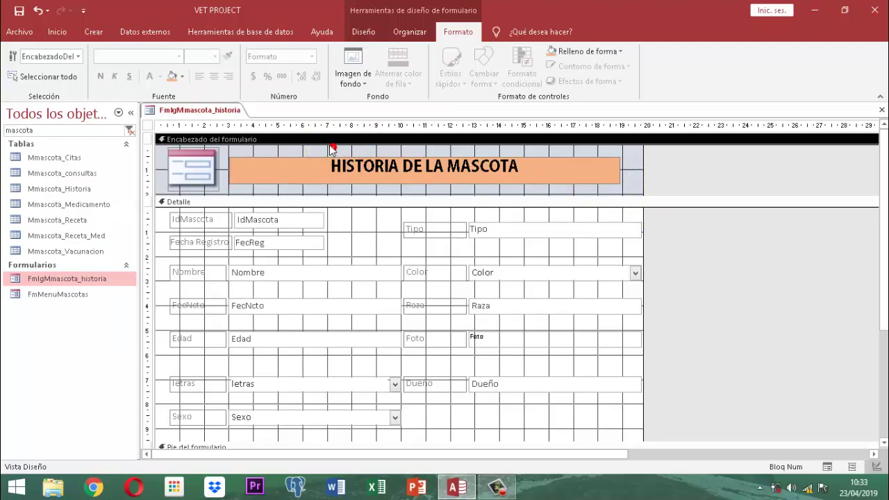
pyautogui.click(178, 76)
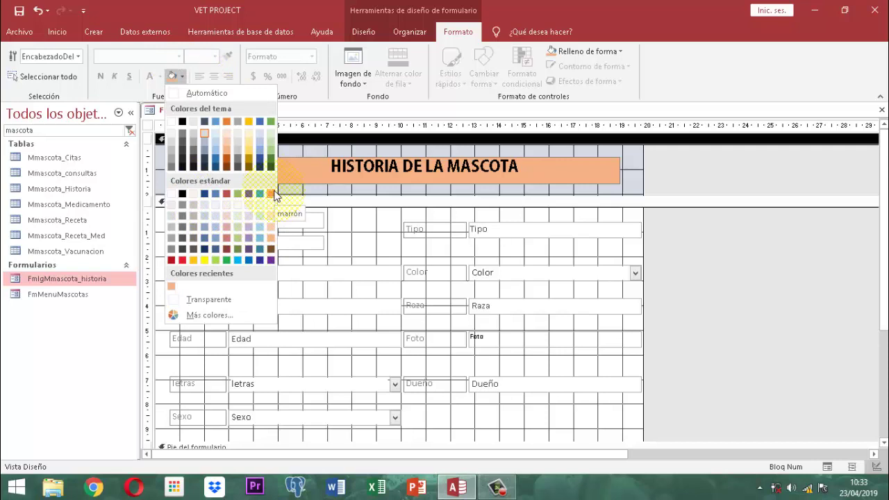
pyautogui.click(271, 159)
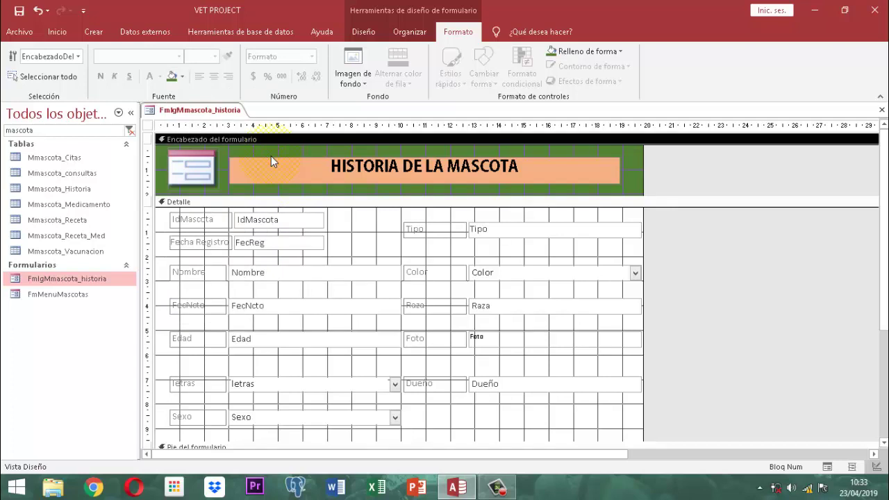
# Step: Reduce the height of the title label slightly by raising its lower edge
pyautogui.click(417, 179)
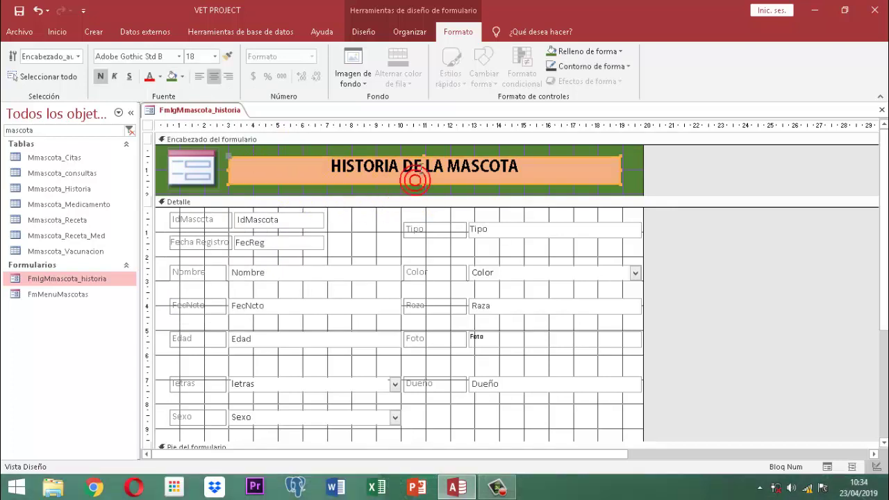
pyautogui.moveTo(432, 193)
pyautogui.mouseDown()
pyautogui.moveTo(422, 183)
pyautogui.moveTo(430, 186)
pyautogui.mouseUp()
pyautogui.click(669, 183)
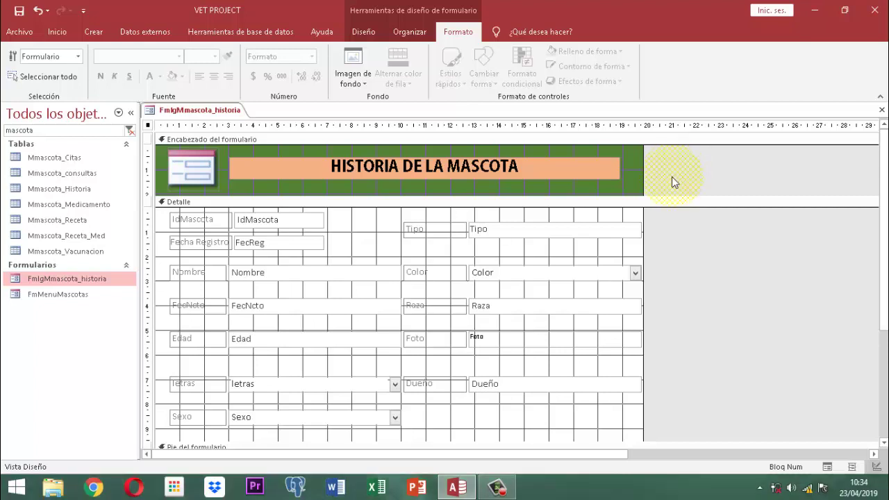
# Step: Set the background of the Detalle section to light green after trying light orange
pyautogui.click(360, 225)
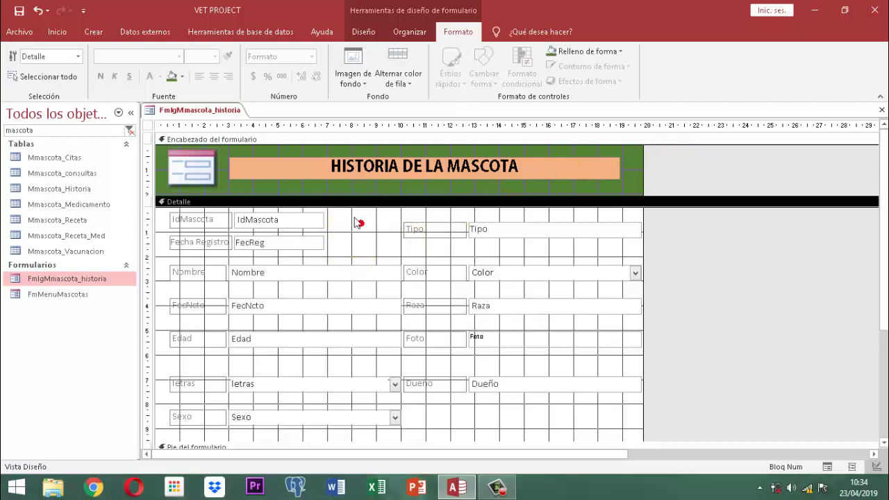
pyautogui.click(183, 76)
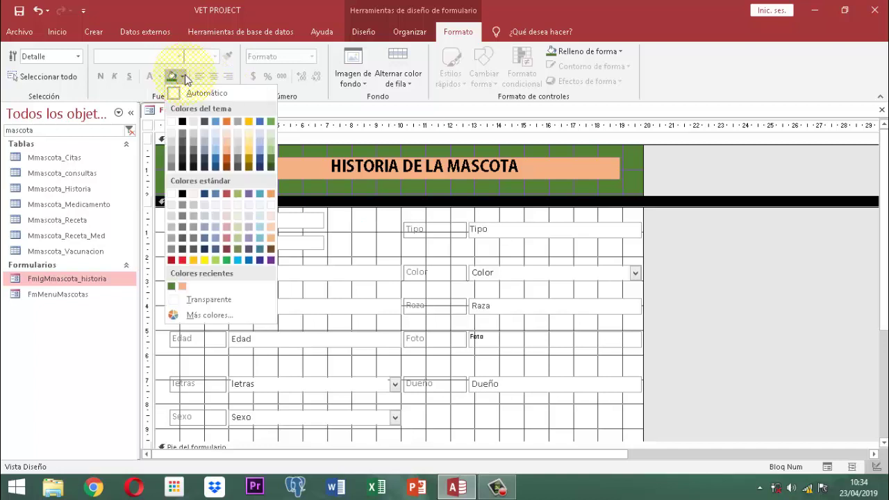
pyautogui.click(228, 143)
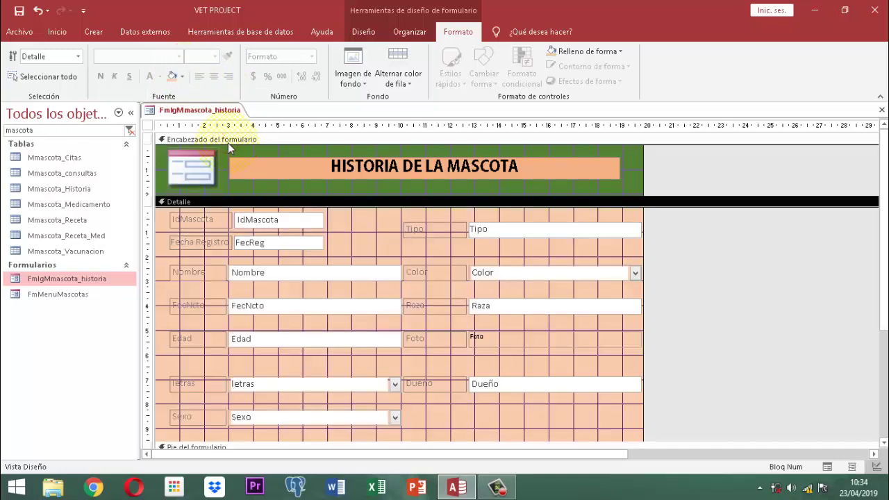
pyautogui.click(184, 76)
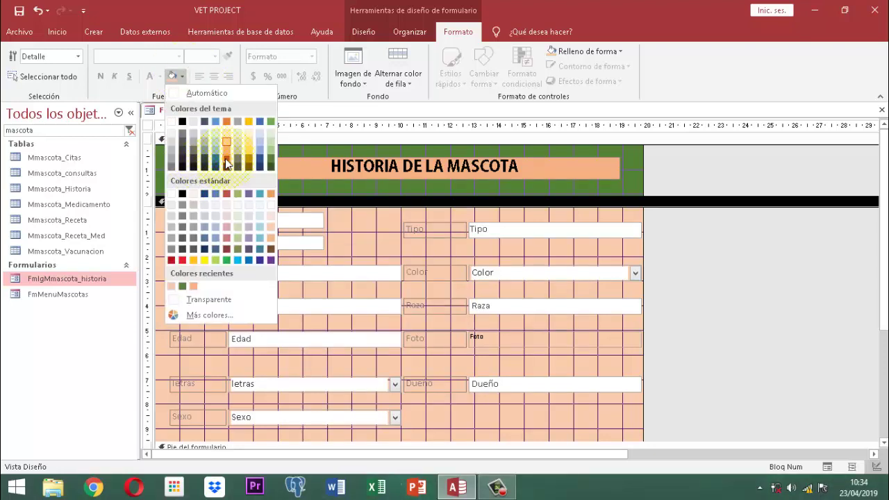
pyautogui.click(270, 152)
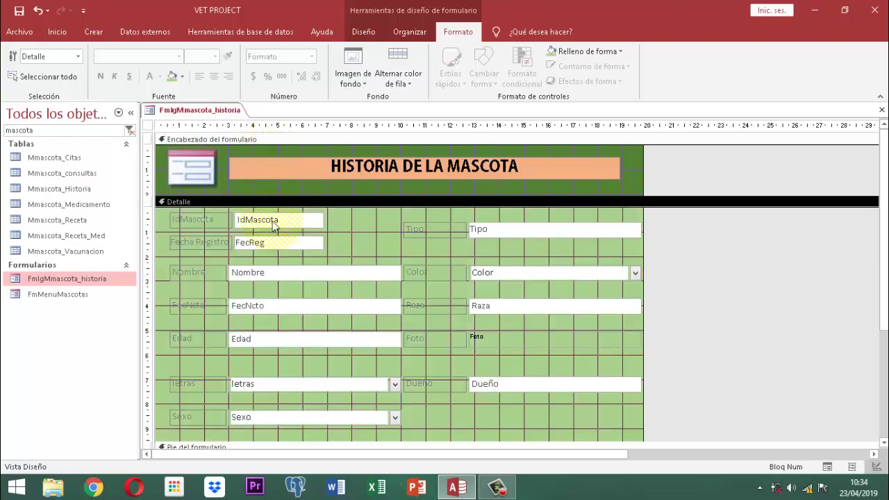
# Step: Select the IdMascota and Fecha Registro labels together
pyautogui.moveTo(165, 212); pyautogui.dragTo(212, 255)
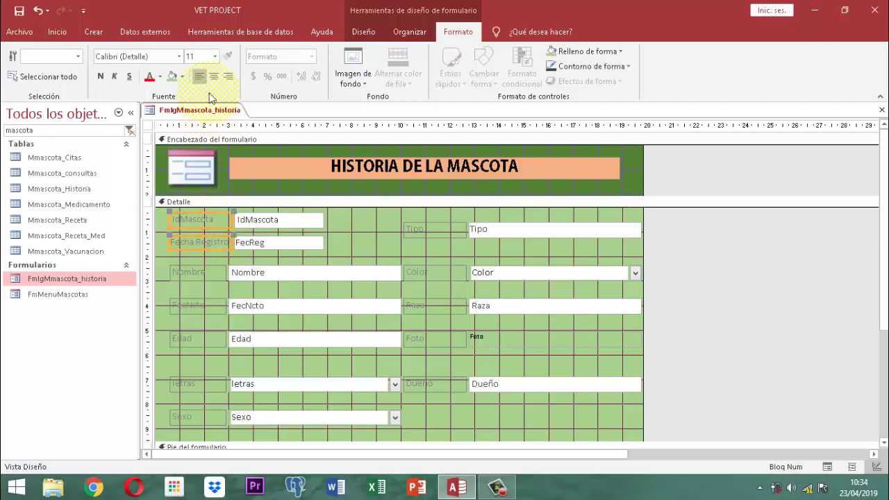
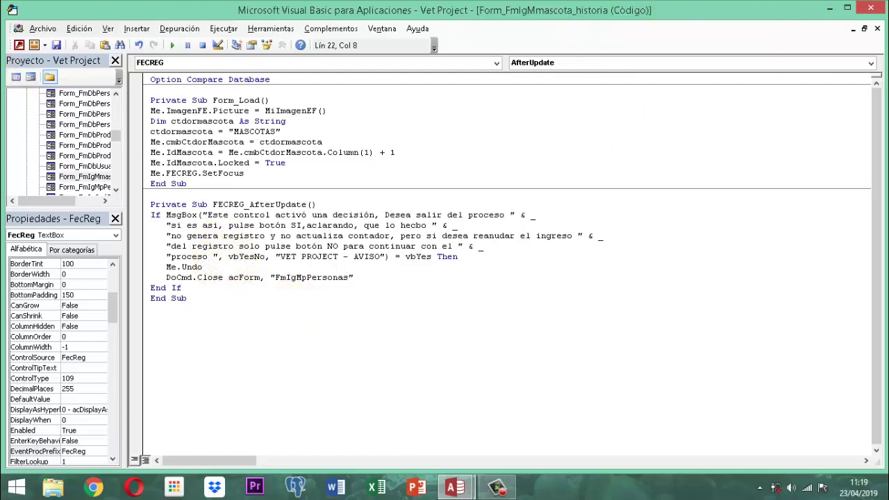
# Step: Leave the form code, filter the database objects by "publi", and examine the title functions in the MolPublicVyC module
pyautogui.click(874, 9)
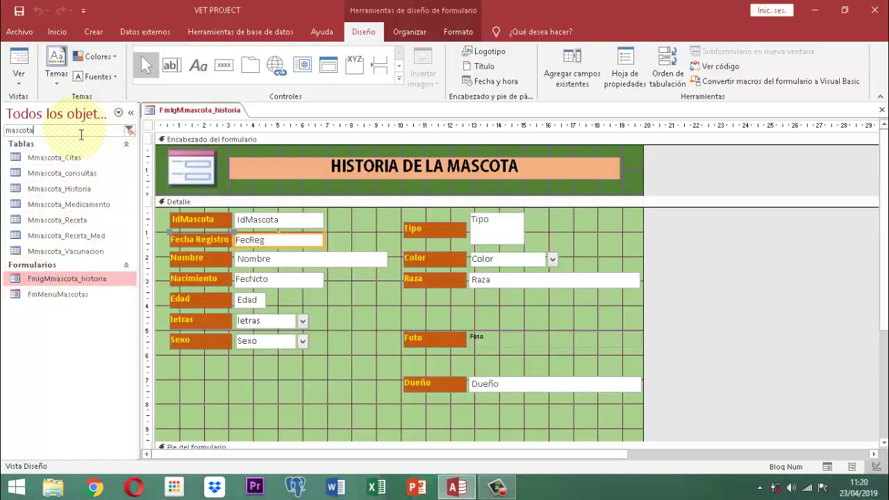
pyautogui.moveTo(74, 131); pyautogui.dragTo(3, 125)
pyautogui.write('publi')
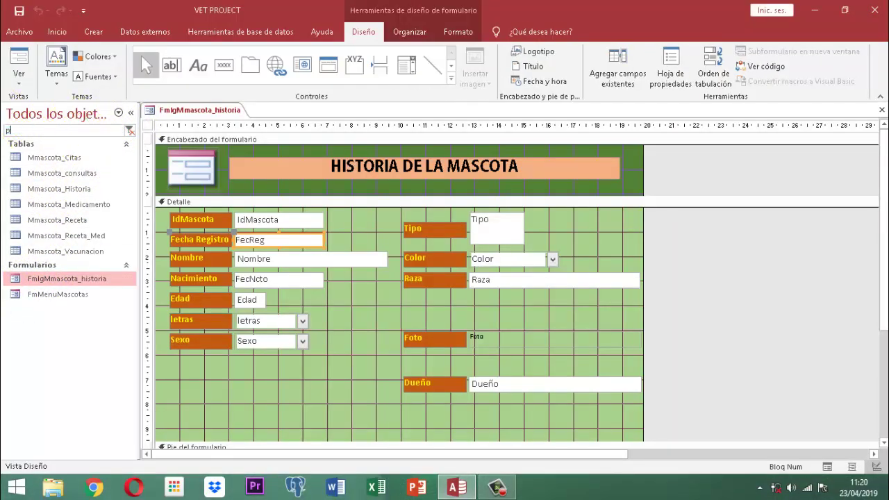
pyautogui.doubleClick(48, 158)
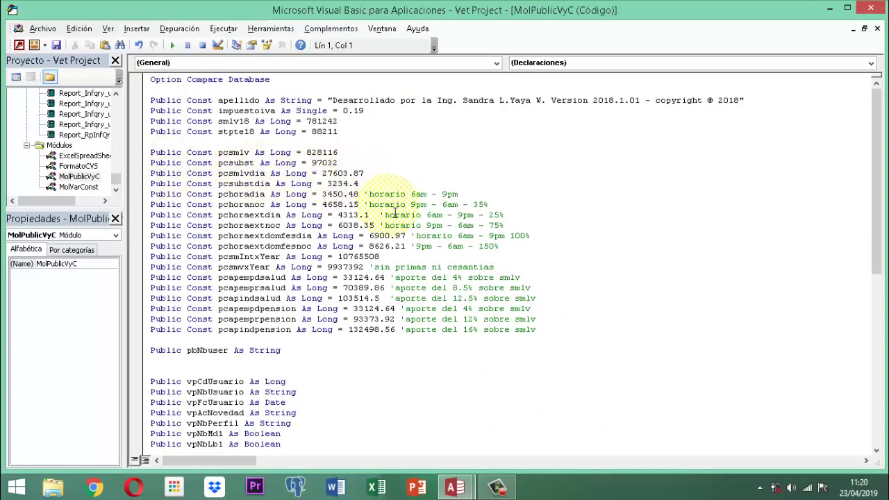
pyautogui.scroll(-3, 354, 235)
pyautogui.scroll(-6, 354, 235)
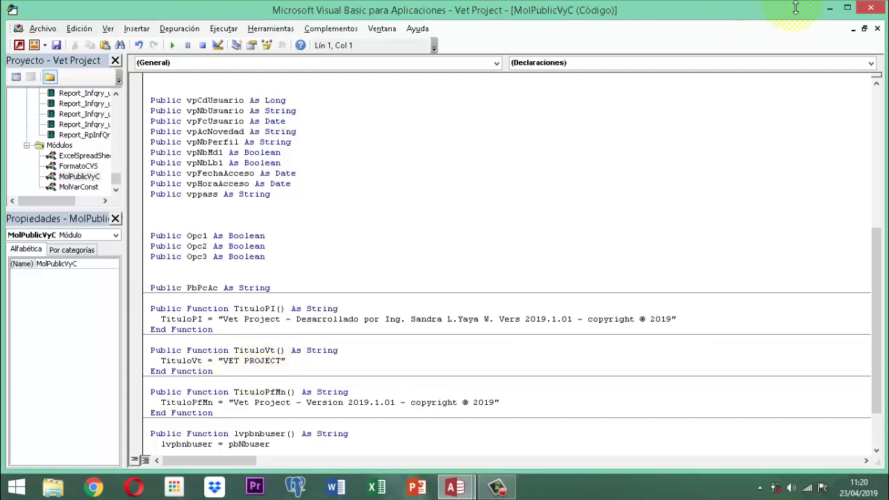
pyautogui.click(840, 16)
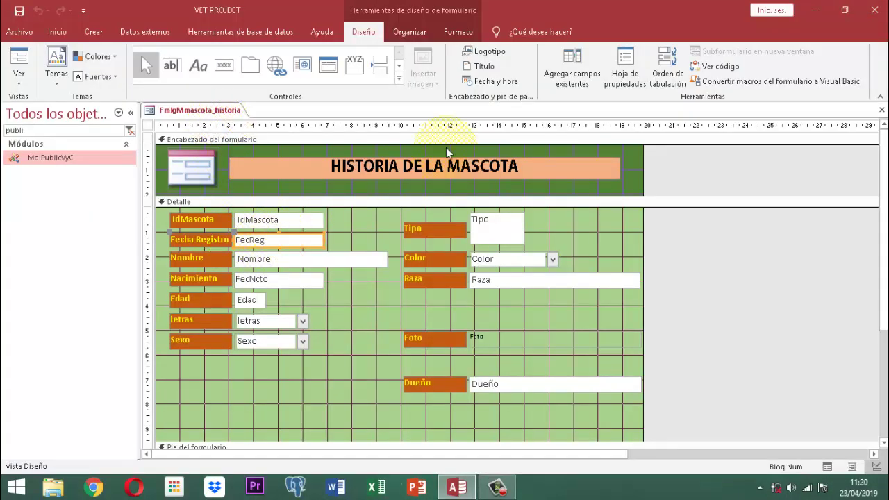
# Step: Open the code of the FecReg text box's Después de actualizar event procedure
pyautogui.click(628, 78)
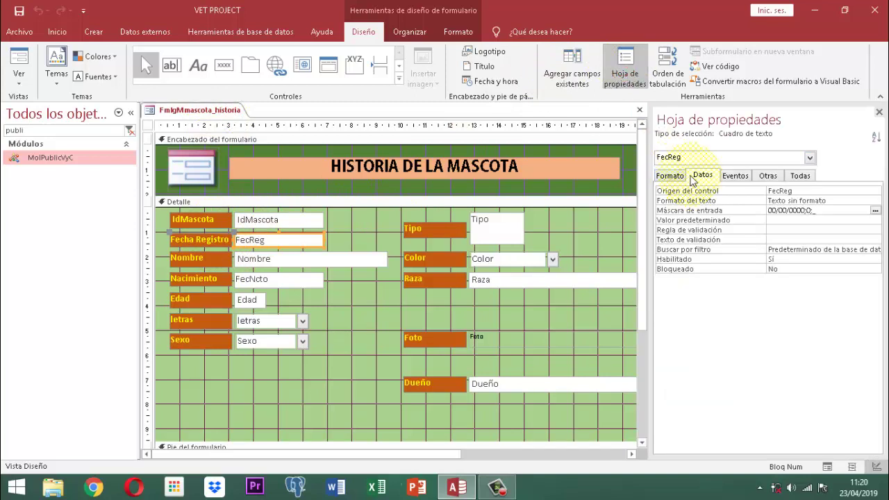
pyautogui.click(733, 175)
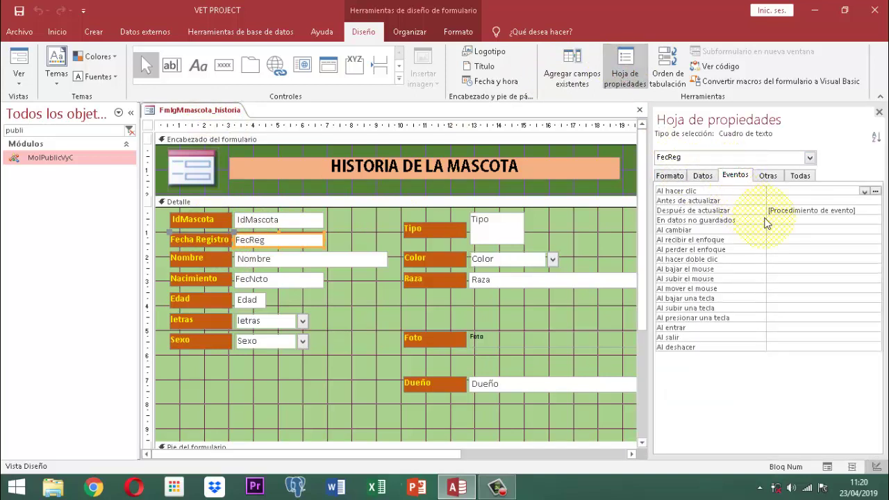
pyautogui.click(870, 210)
pyautogui.click(864, 210)
pyautogui.click(875, 210)
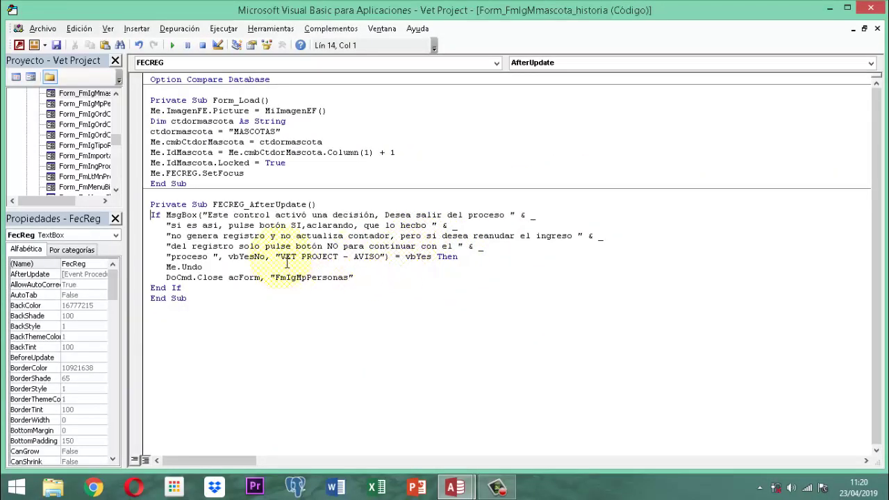
# Step: Insert the titulovt() function joined with & before the "VET PROJECT - AVISO" title in the FECREG_AfterUpdate message box
pyautogui.click(282, 257)
pyautogui.press('Left')
pyautogui.write('titulo')
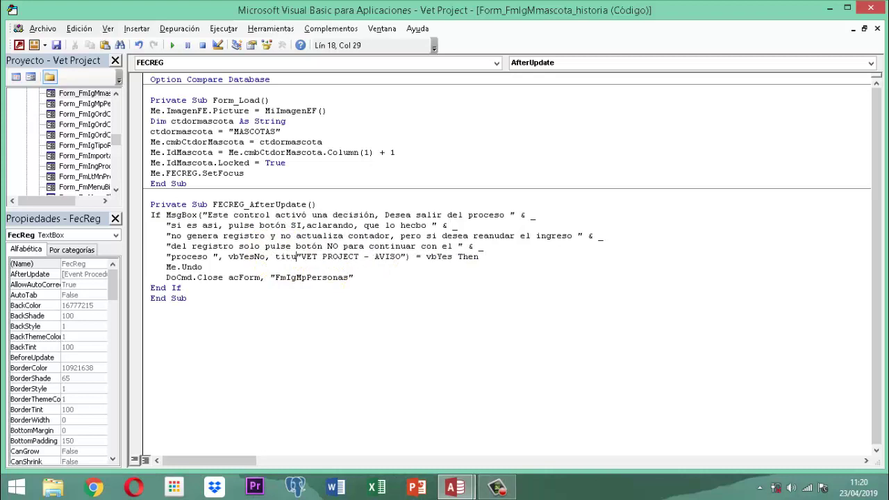
pyautogui.write('vt()')
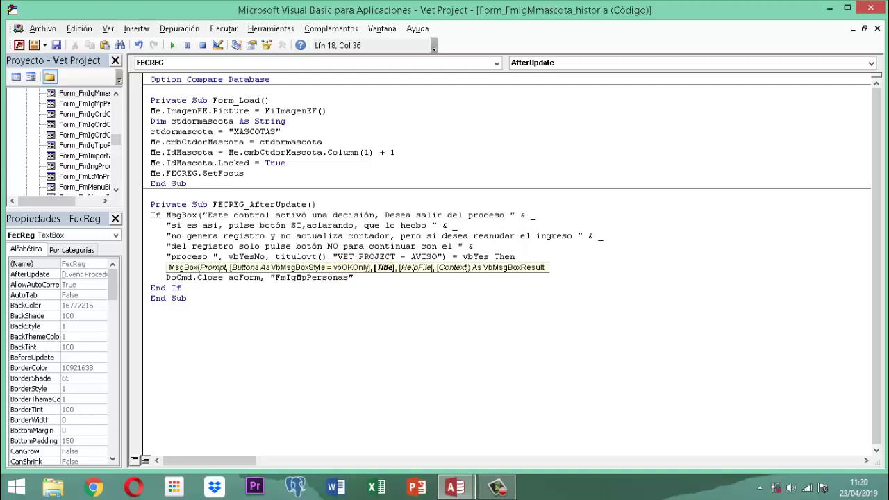
pyautogui.write(' &')
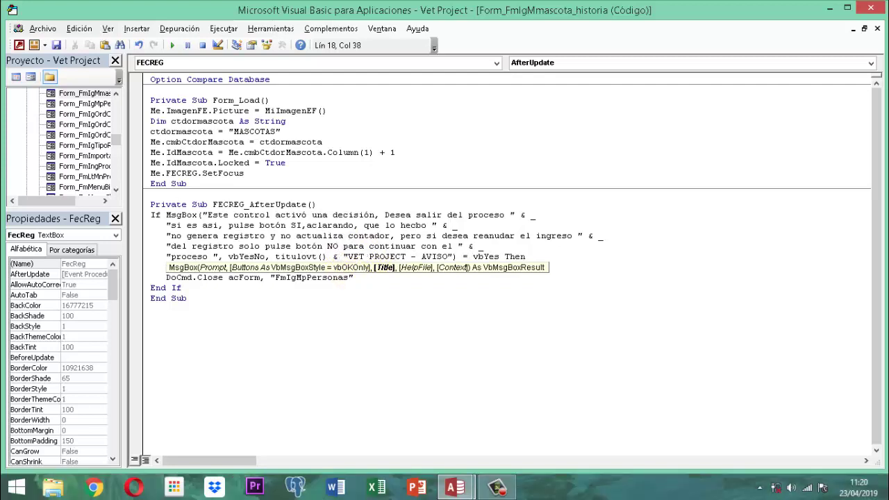
# Step: Shorten the literal part of the message box title to " - AVISO", keeping a leading space
pyautogui.click(348, 257)
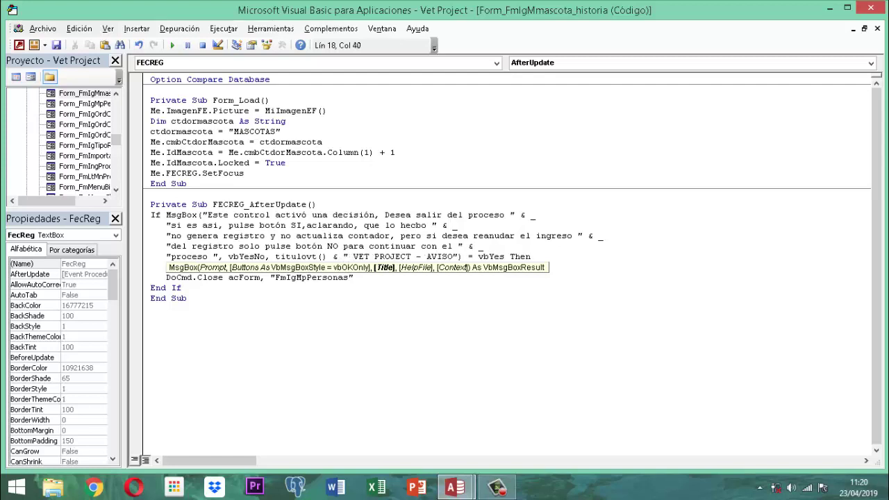
pyautogui.press('Delete')
pyautogui.press('Delete')
pyautogui.press('Delete')
pyautogui.press('Delete')
pyautogui.press('Delete')
pyautogui.press('Delete')
pyautogui.press('Delete')
pyautogui.press('Delete')
pyautogui.press('Delete')
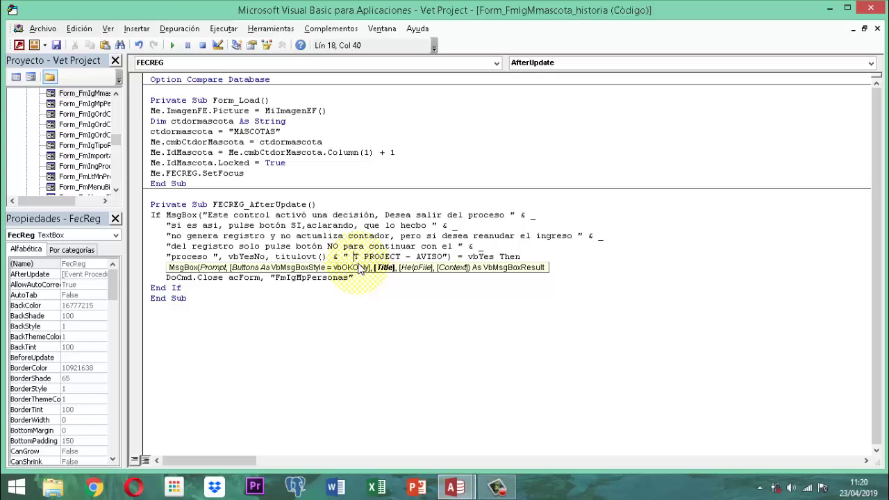
pyautogui.press('Delete')
pyautogui.press('Delete')
pyautogui.press('Delete')
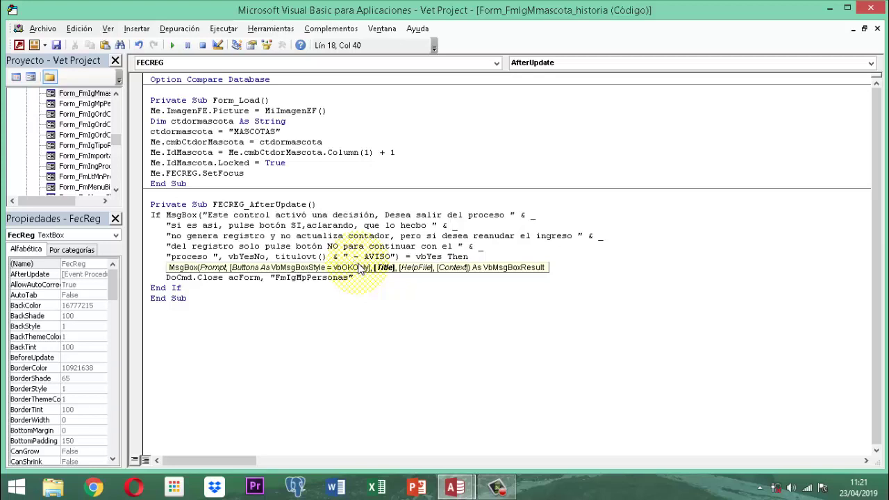
pyautogui.click(481, 297)
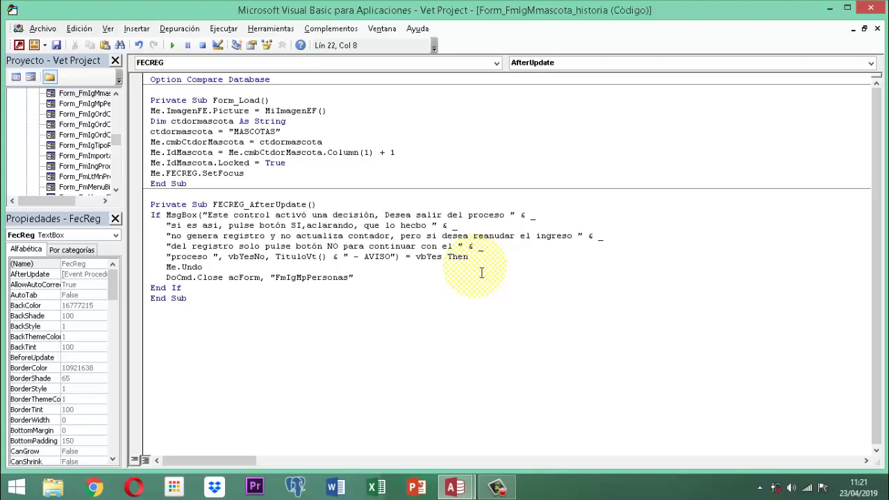
# Step: Set the form closed by DoCmd.Close in FECREG_AfterUpdate to "FmIgMmascota_historia" and save the code
pyautogui.click(385, 280)
pyautogui.press('BackSpace')
pyautogui.press('BackSpace')
pyautogui.press('BackSpace')
pyautogui.press('BackSpace')
pyautogui.press('BackSpace')
pyautogui.press('BackSpace')
pyautogui.press('BackSpace')
pyautogui.press('BackSpace')
pyautogui.press('BackSpace')
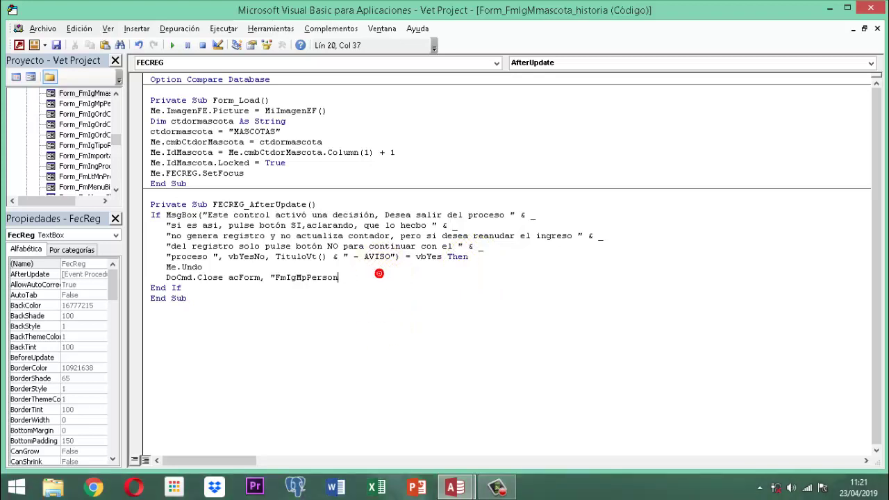
pyautogui.press('BackSpace')
pyautogui.press('BackSpace')
pyautogui.write('Mmascota')
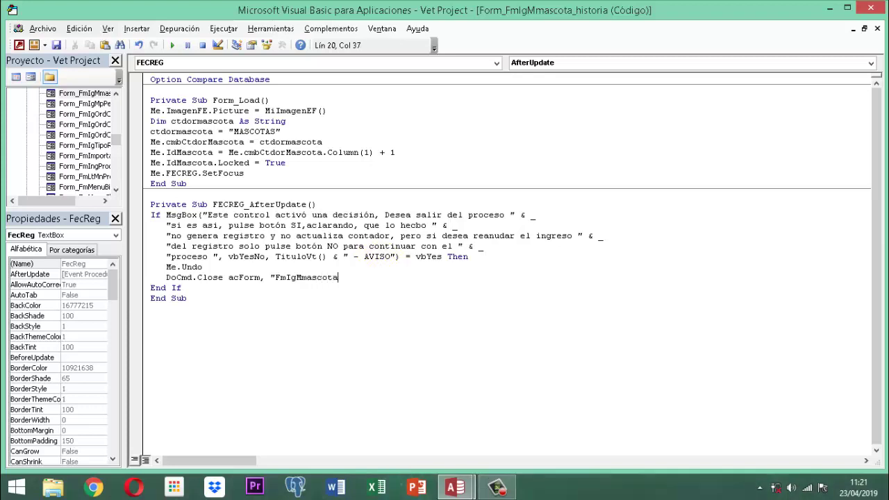
pyautogui.write('_historia"')
pyautogui.click(57, 45)
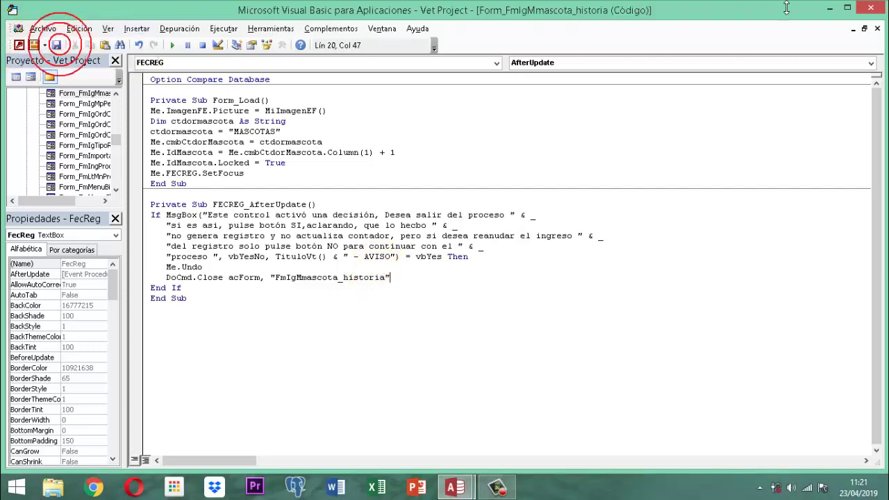
# Step: Leave the code editor, hide the property sheet, and close the FmIgMmascota_historia form
pyautogui.click(871, 8)
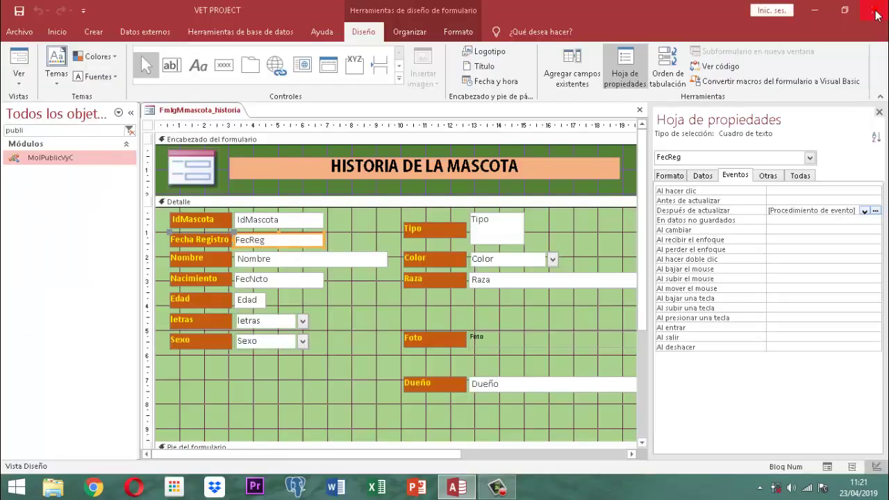
pyautogui.click(879, 112)
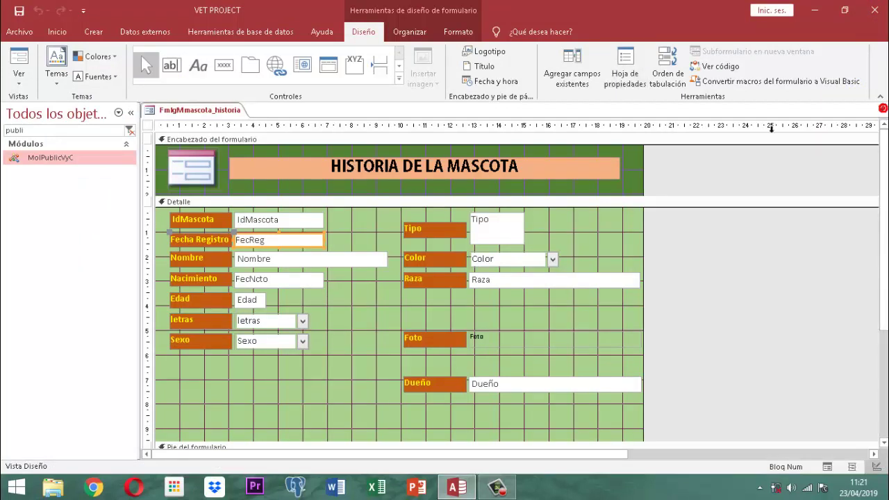
pyautogui.rightClick(206, 111)
pyautogui.click(204, 109)
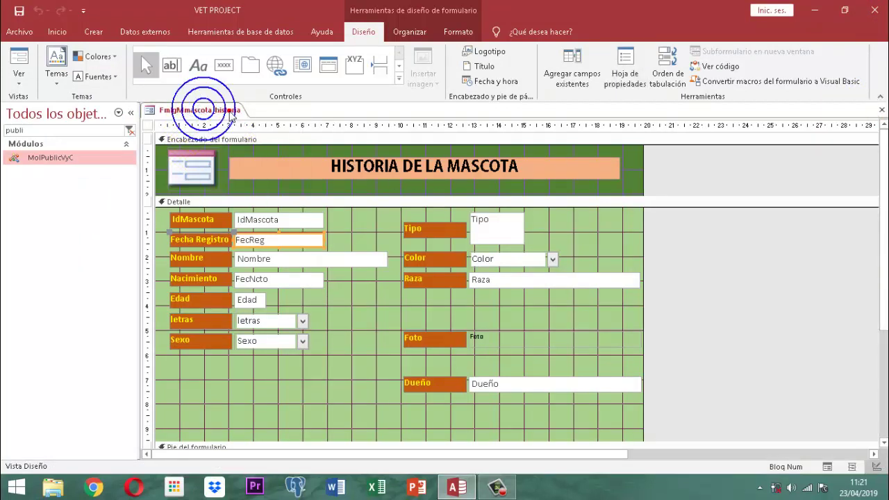
pyautogui.rightClick(230, 111)
pyautogui.click(250, 137)
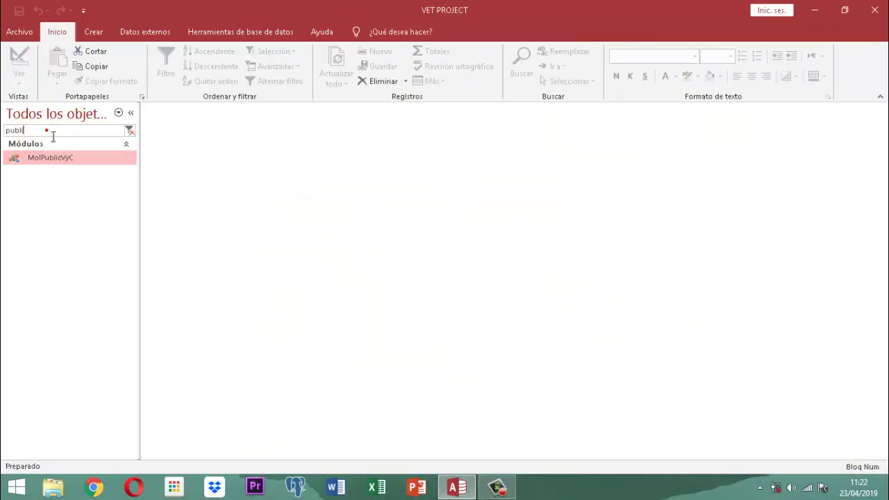
# Step: Filter the database objects by "masco" and open the Mmascota_Historia table
pyautogui.doubleClick(49, 130)
pyautogui.write('mas')
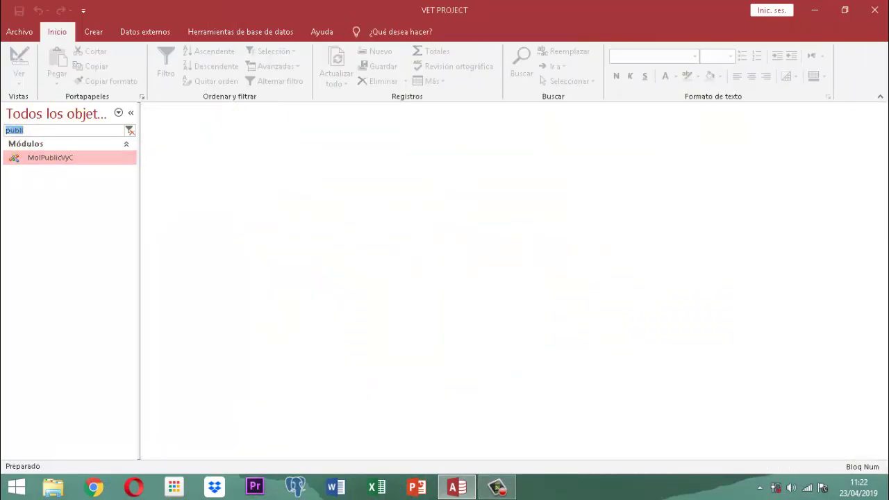
pyautogui.write('co')
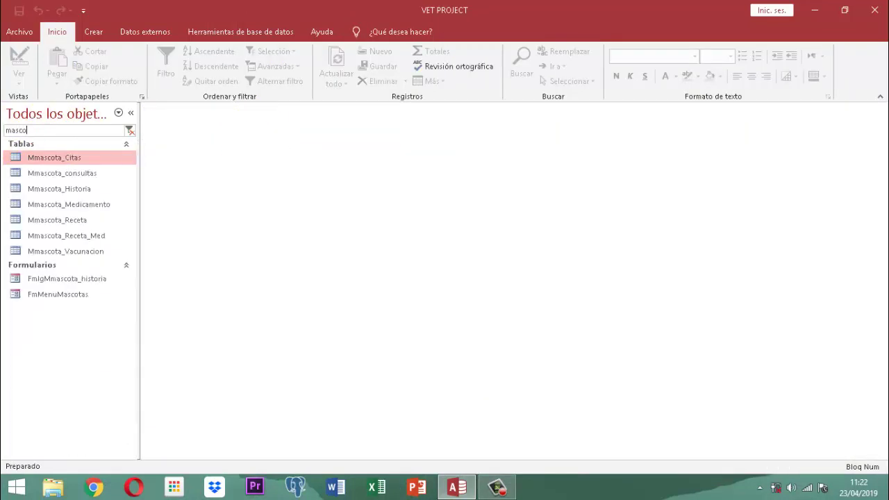
pyautogui.click(69, 189)
pyautogui.doubleClick(70, 189)
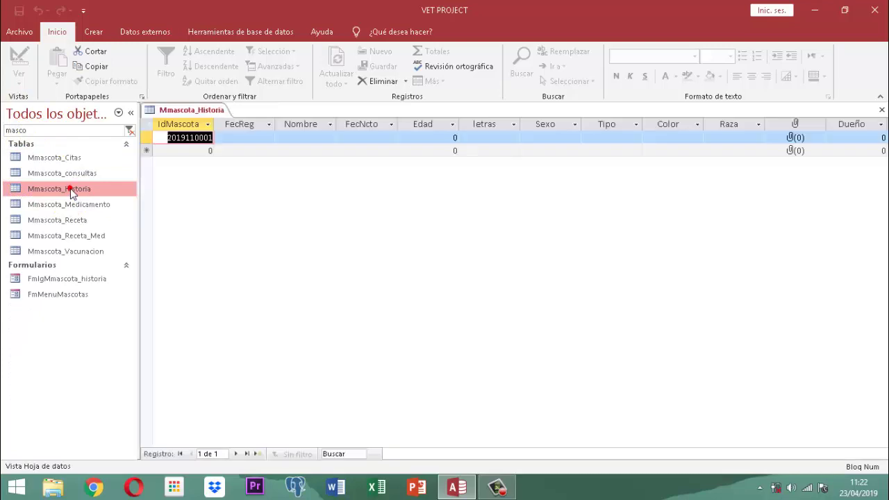
# Step: Delete the existing record from the Mmascota_Historia table and close the table
pyautogui.click(147, 137)
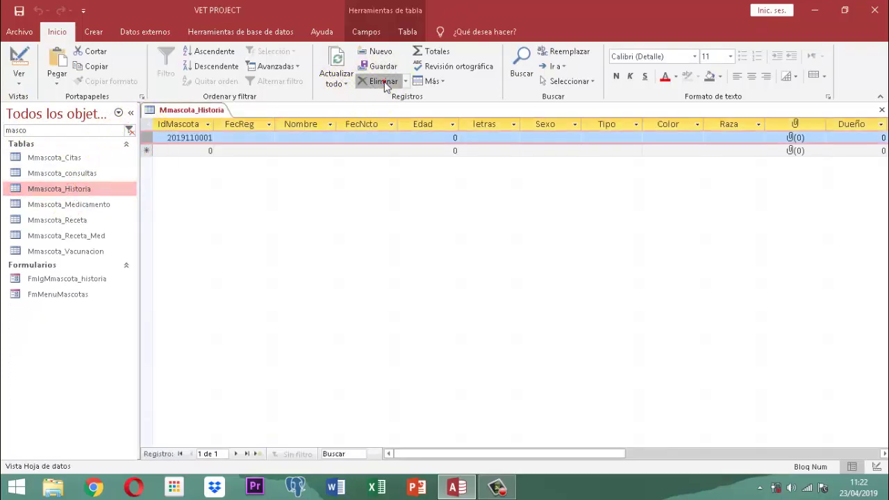
pyautogui.click(384, 82)
pyautogui.click(417, 287)
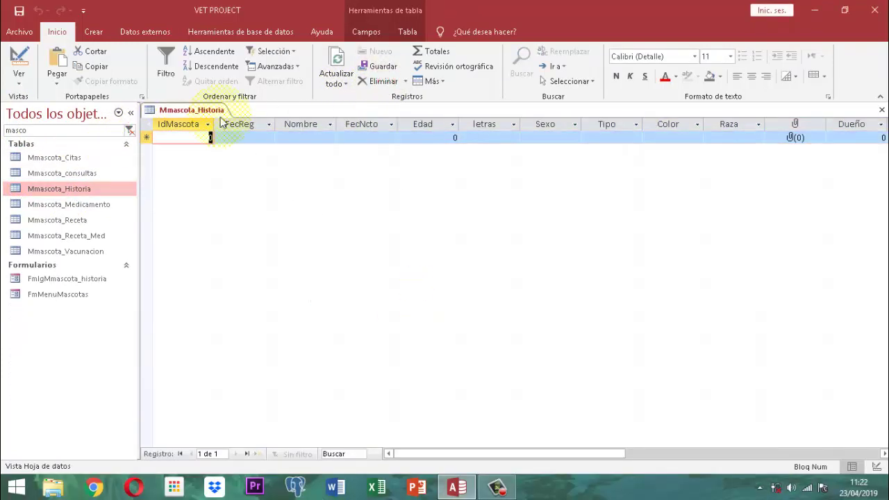
pyautogui.rightClick(212, 114)
pyautogui.click(230, 132)
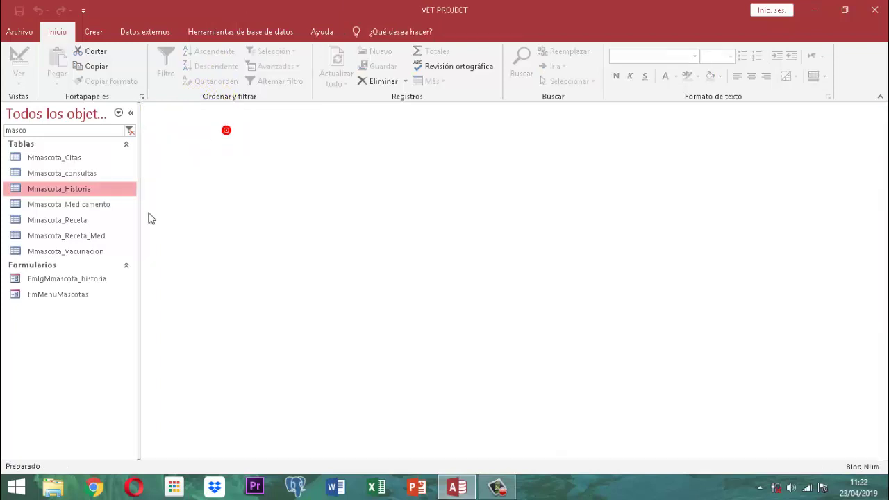
# Step: Test the FmIgMmascota_historia form by entering 23/04/2019 as Fecha Registro and answering Sí to the exit prompt
pyautogui.doubleClick(78, 277)
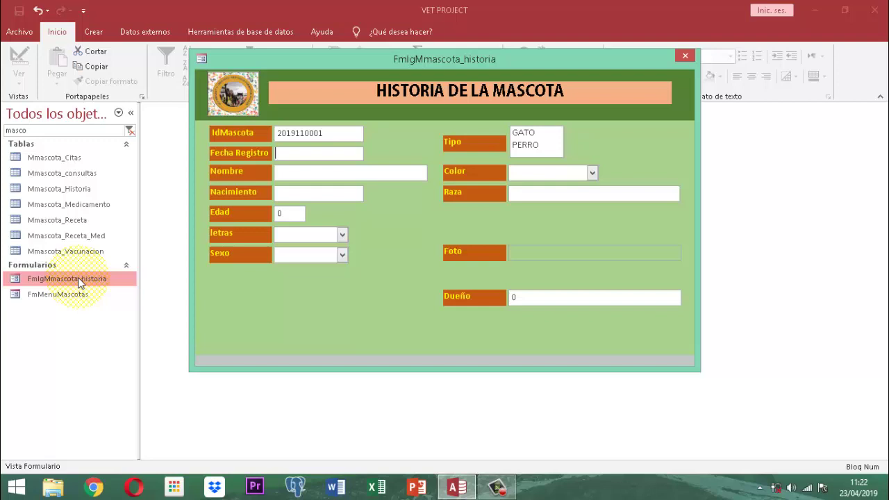
pyautogui.write('23/04/2019')
pyautogui.press('Tab')
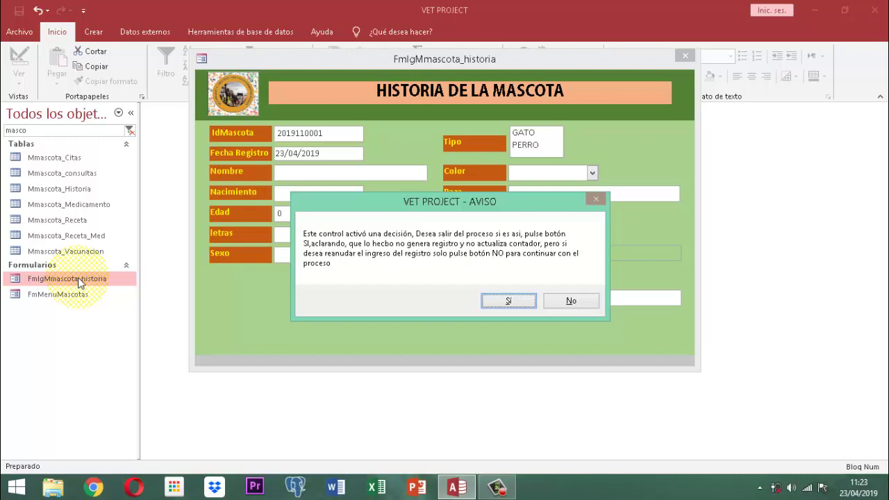
pyautogui.click(511, 300)
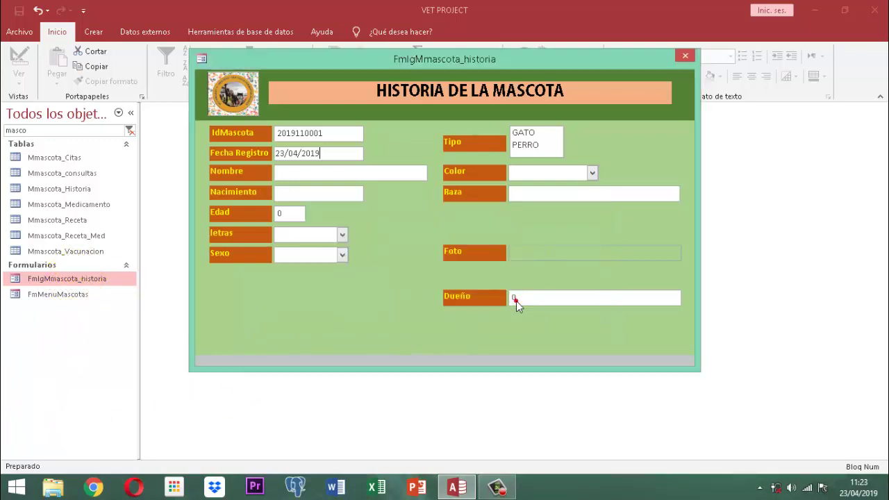
pyautogui.click(516, 301)
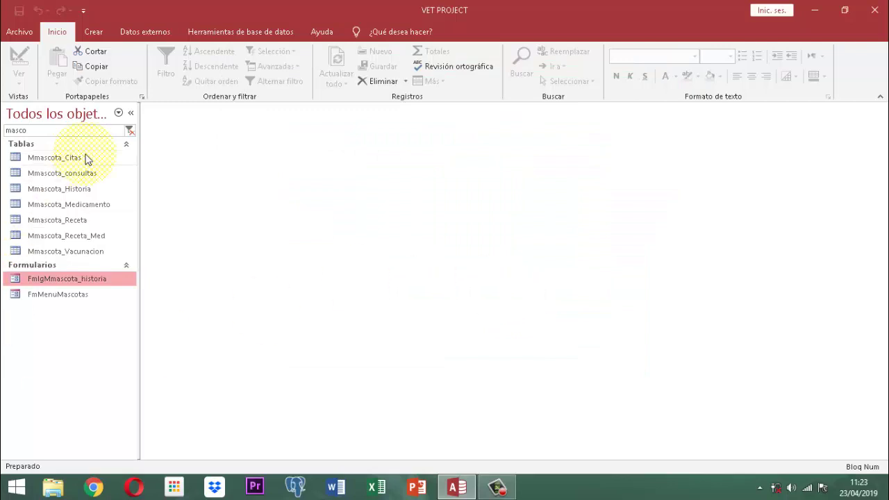
# Step: Check the Mmascota_Historia table for saved records, and close the table and the database
pyautogui.click(78, 190)
pyautogui.doubleClick(77, 190)
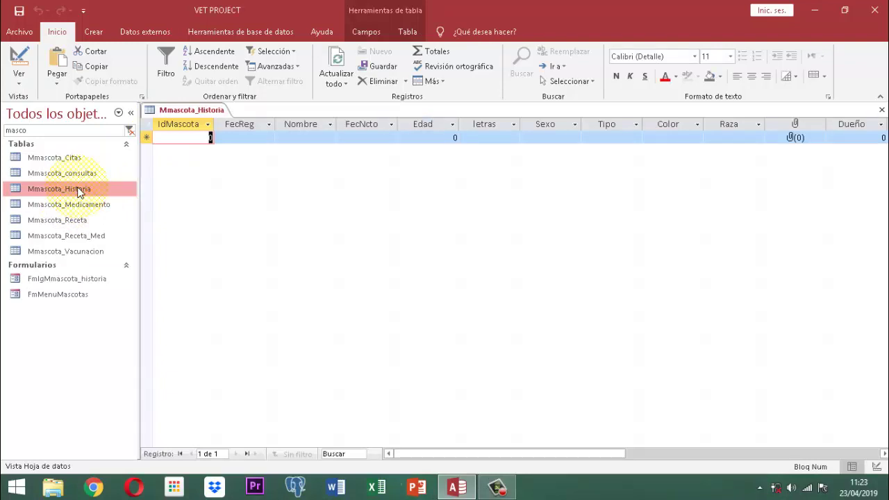
pyautogui.rightClick(204, 110)
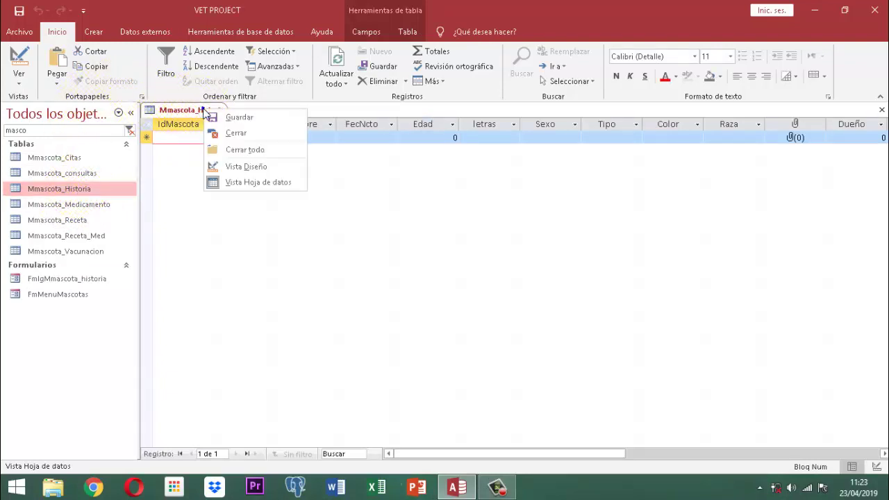
pyautogui.click(254, 138)
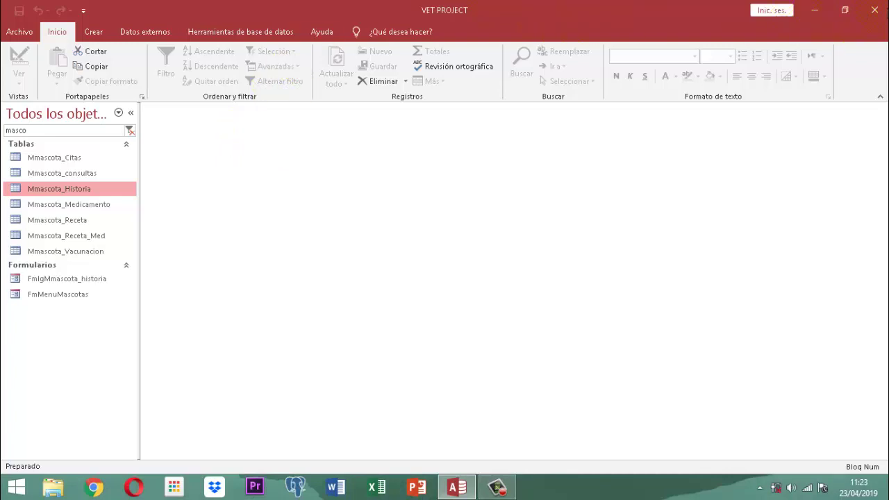
pyautogui.click(875, 10)
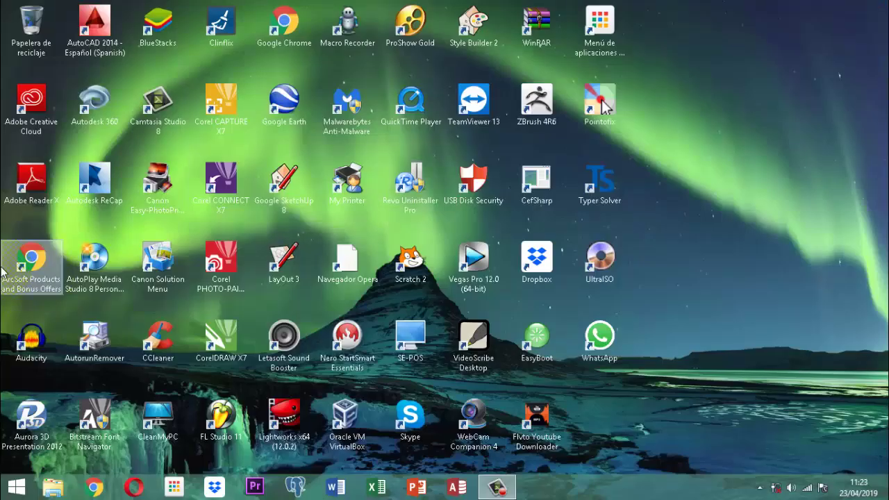